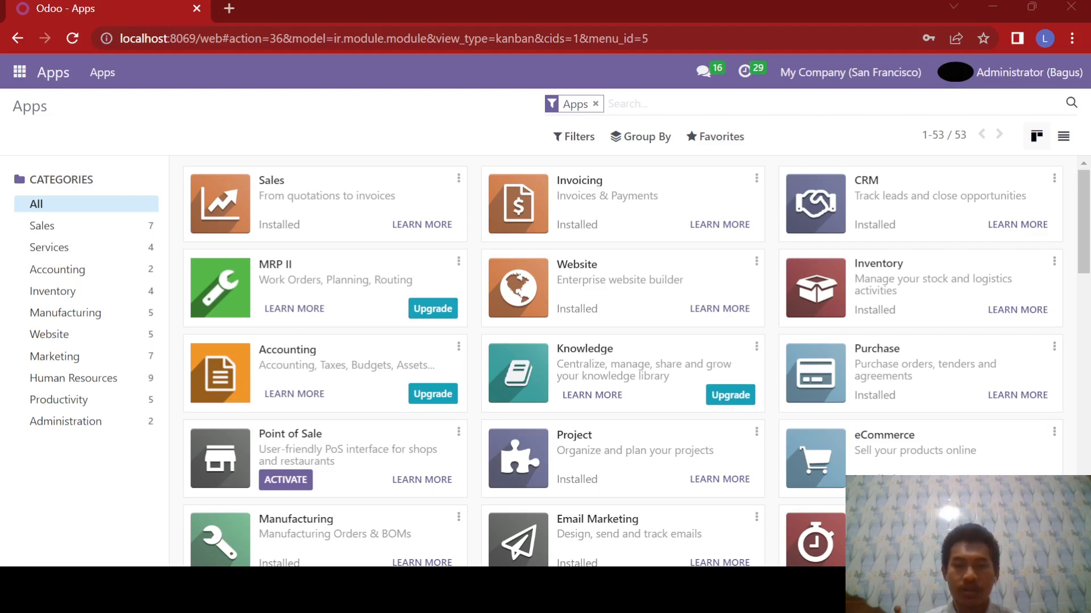
Log out of the administrator account
click(850, 72)
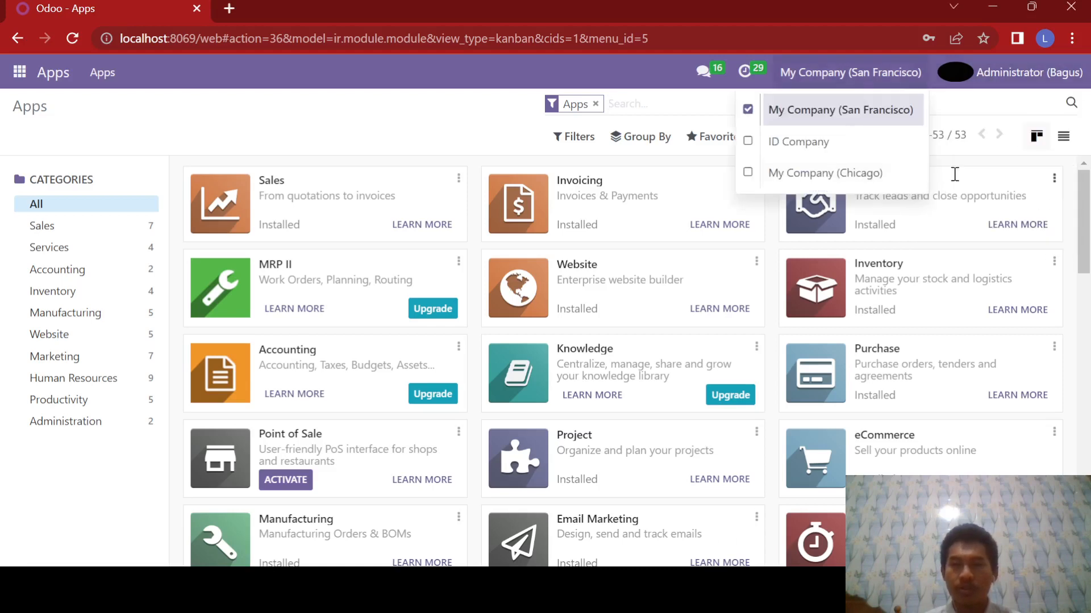
click(995, 85)
click(973, 223)
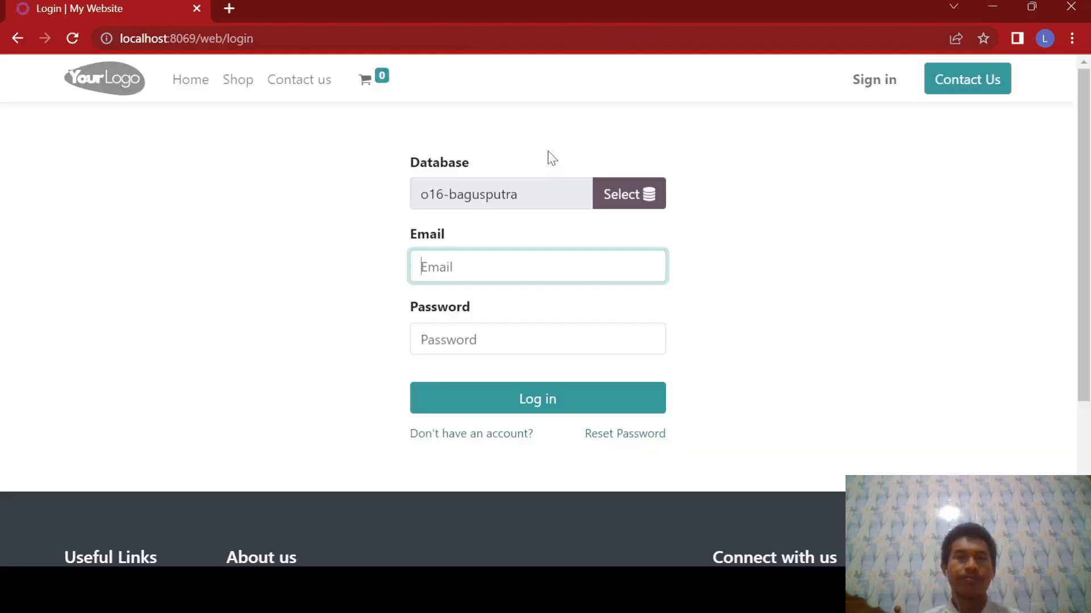
Sign back in as administrator with the saved e-mail and the account password
click(503, 265)
click(589, 309)
click(496, 348)
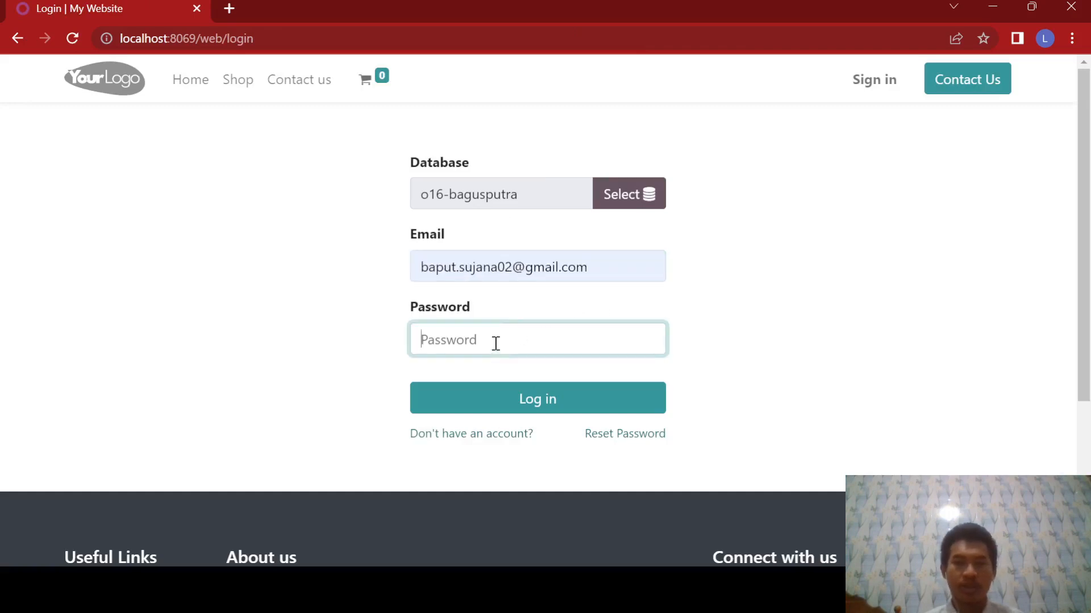
text(•)
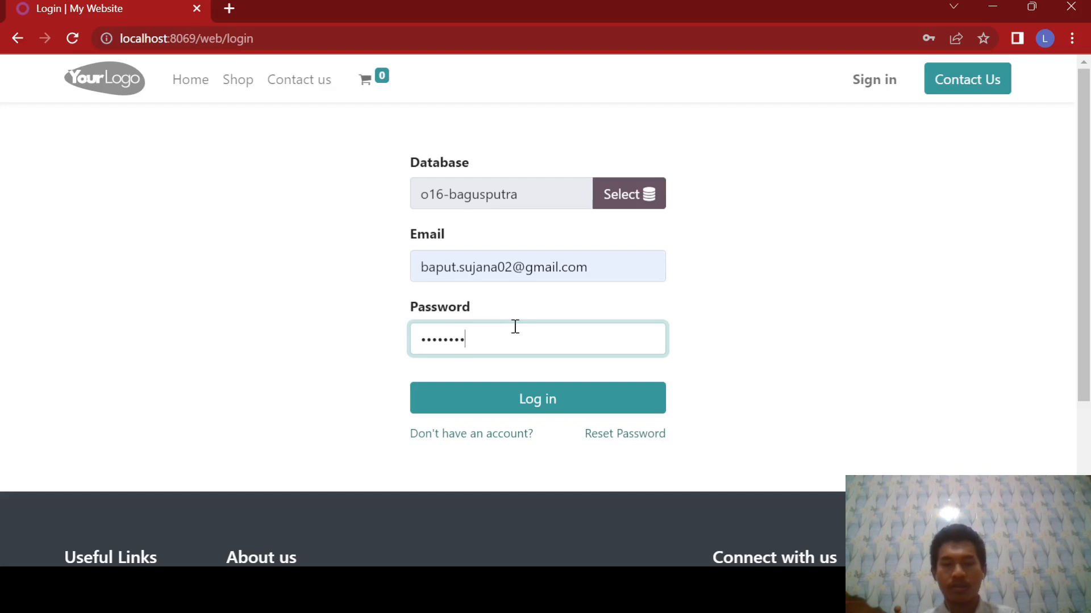
key(BackSpace)
key(BackSpace)
key(BackSpace)
key(BackSpace)
key(BackSpace)
key(BackSpace)
key(BackSpace)
key(BackSpace)
key(BackSpace)
text(•)
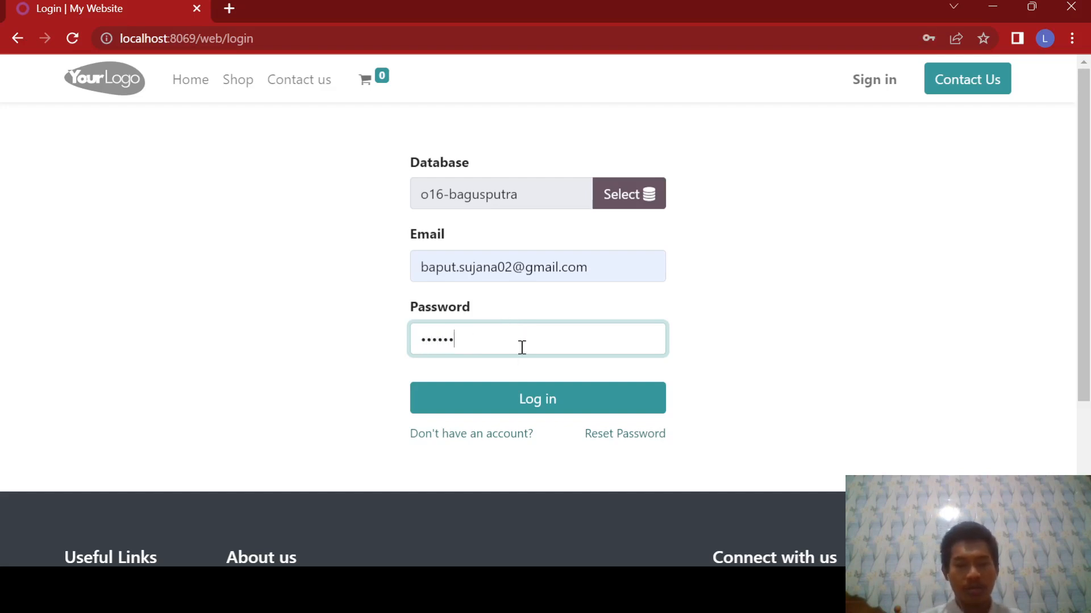
key(Return)
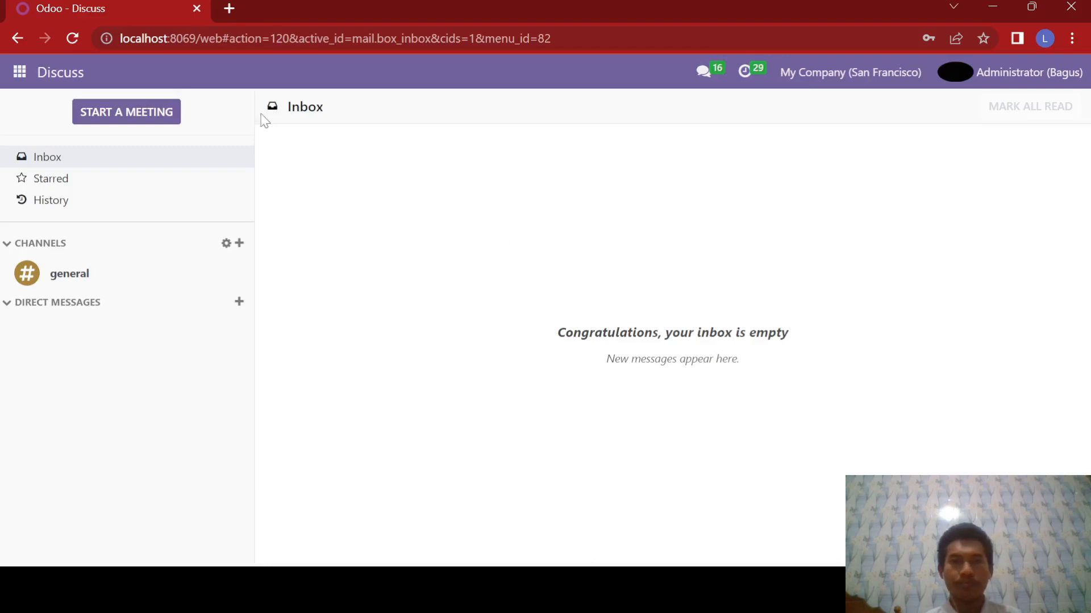
Open the Users list under Settings > Users & Companies
click(17, 74)
scroll(17, 175, down, 3)
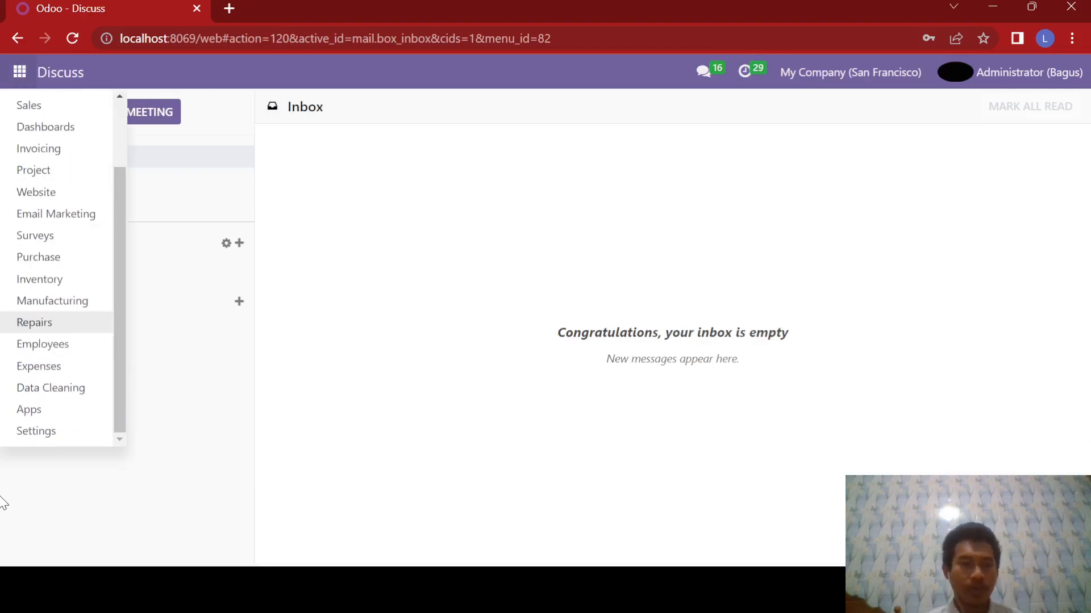
click(66, 436)
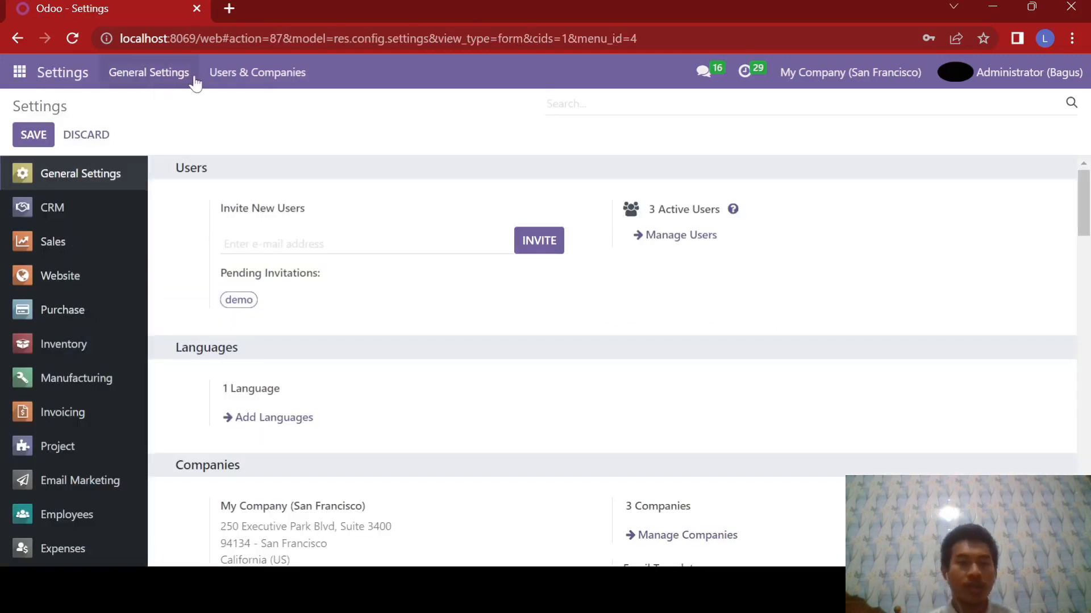
click(225, 74)
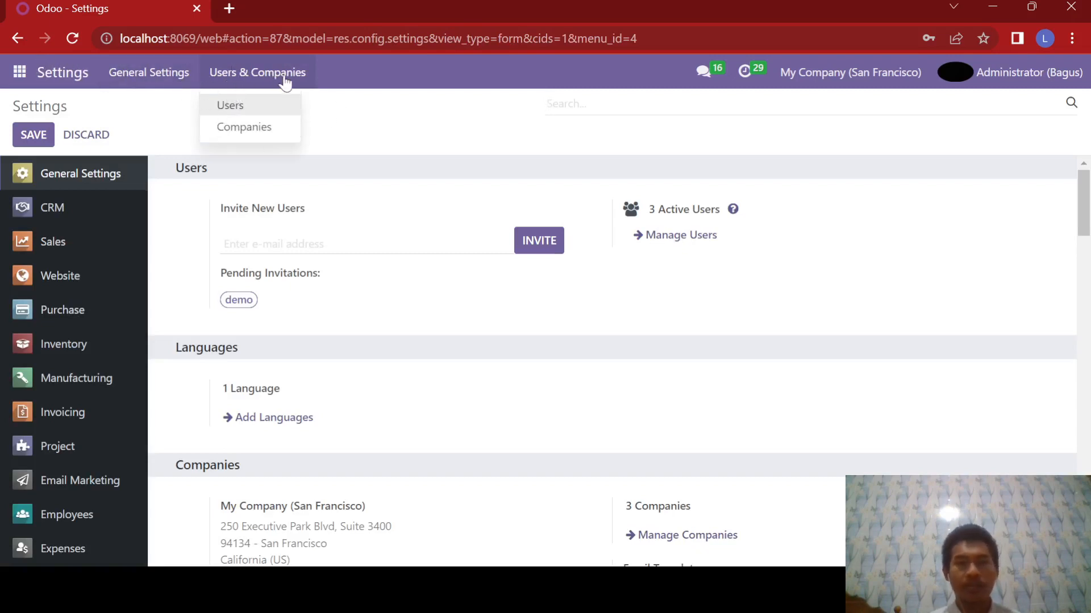
click(257, 107)
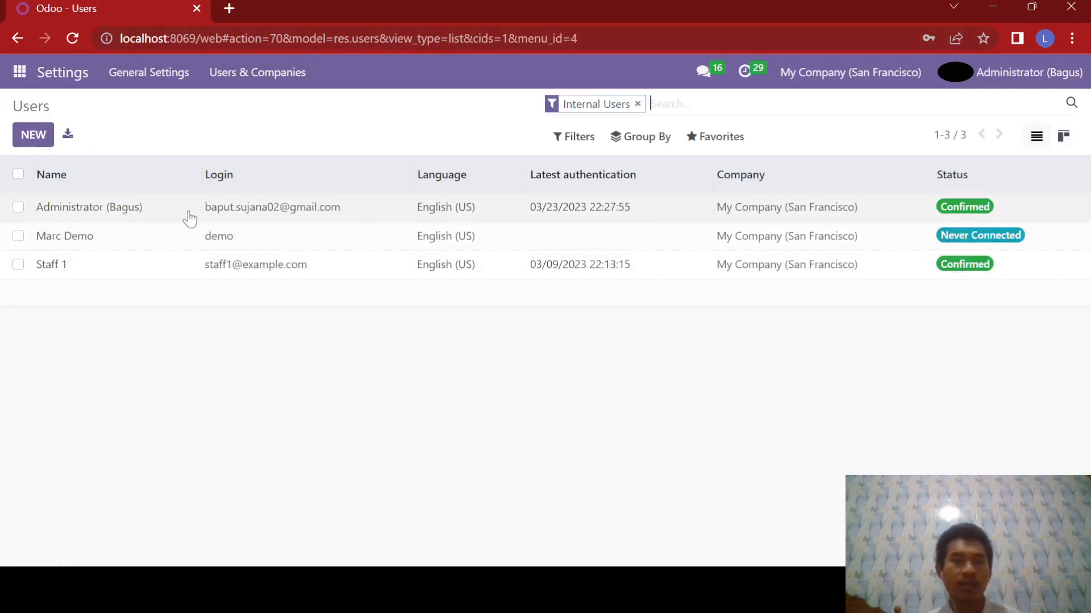
Start an import of user records from the Favorites menu
click(710, 139)
click(640, 137)
click(717, 165)
click(717, 137)
click(710, 198)
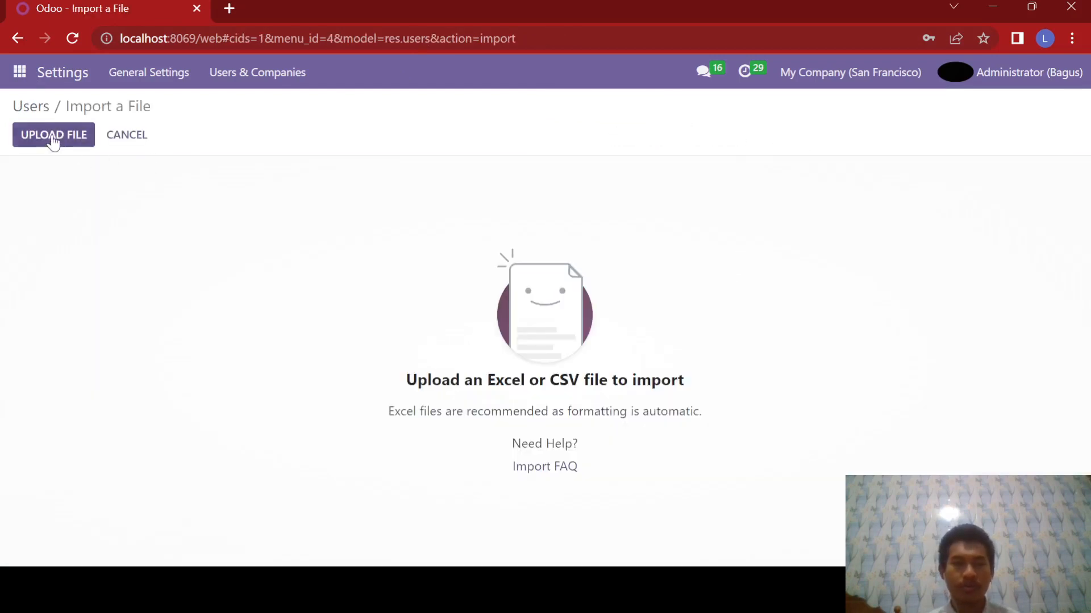
Upload Odoo Staff.xlsx and import its five staff users with Name, Login and Password
click(60, 137)
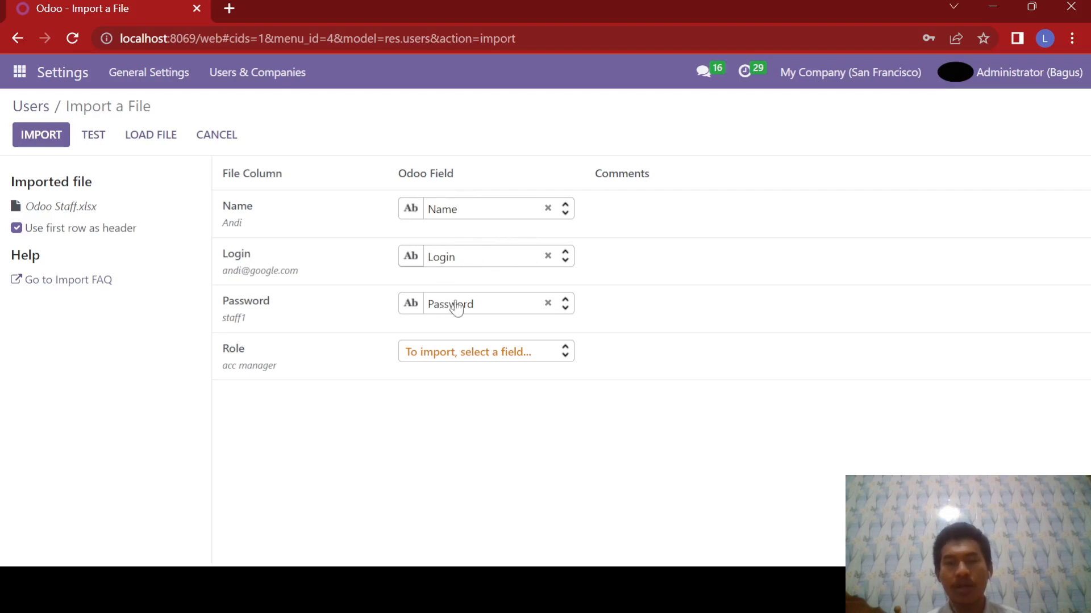
mouse_move(289, 377)
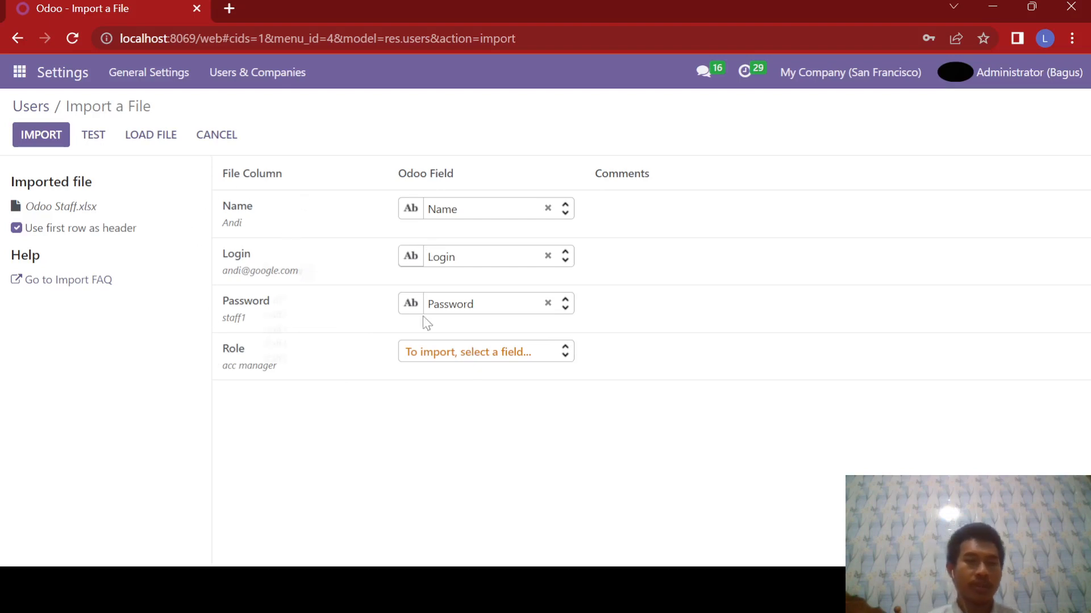
click(43, 146)
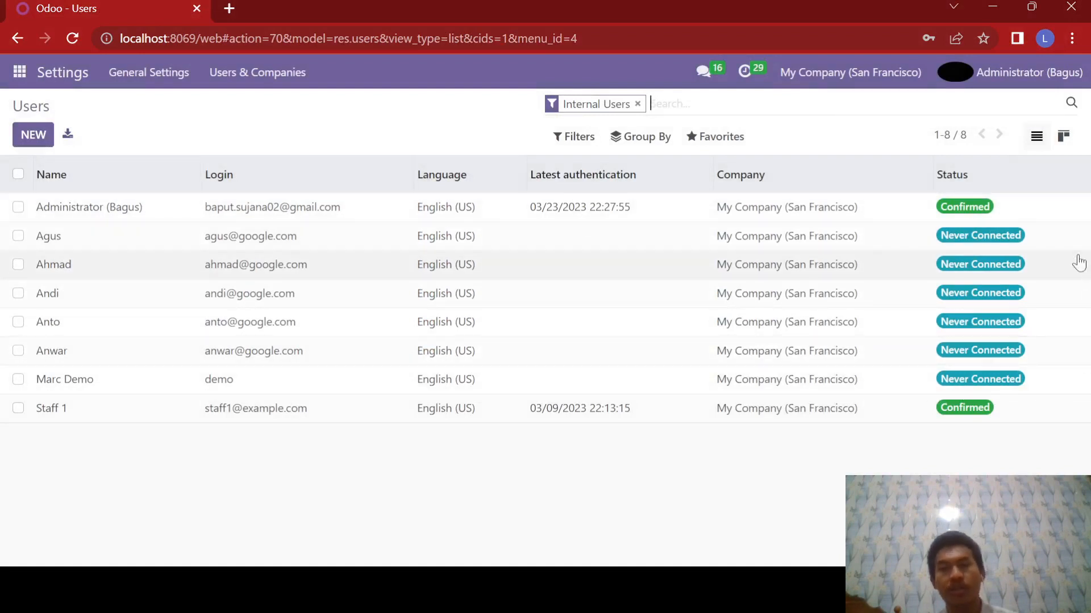
Review the first imported user's access rights, e.g. Sales Administrator and Billing Administrator
click(66, 236)
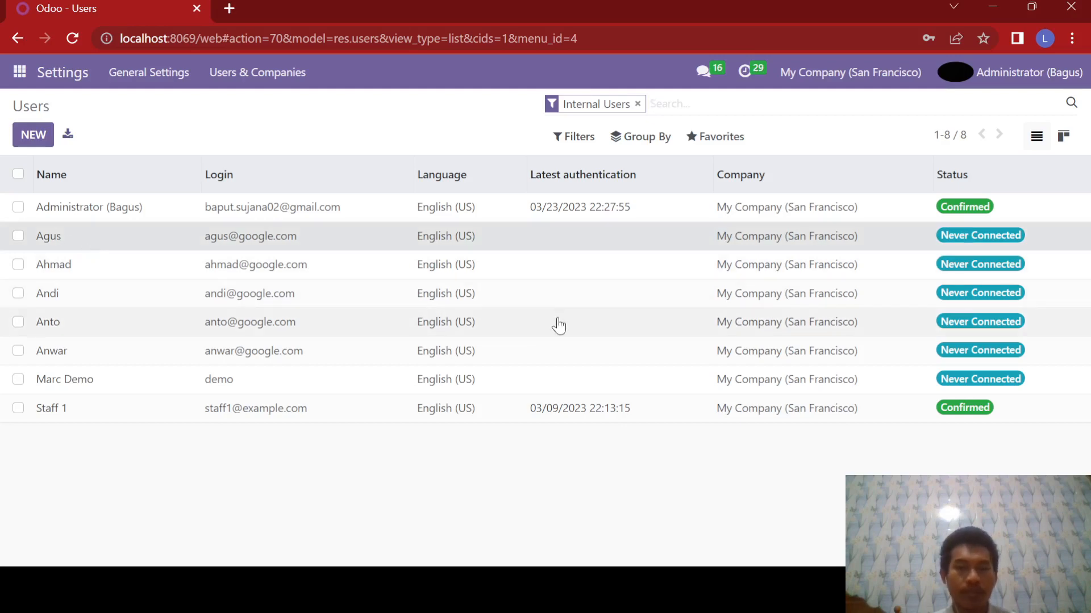
scroll(358, 301, down, 6)
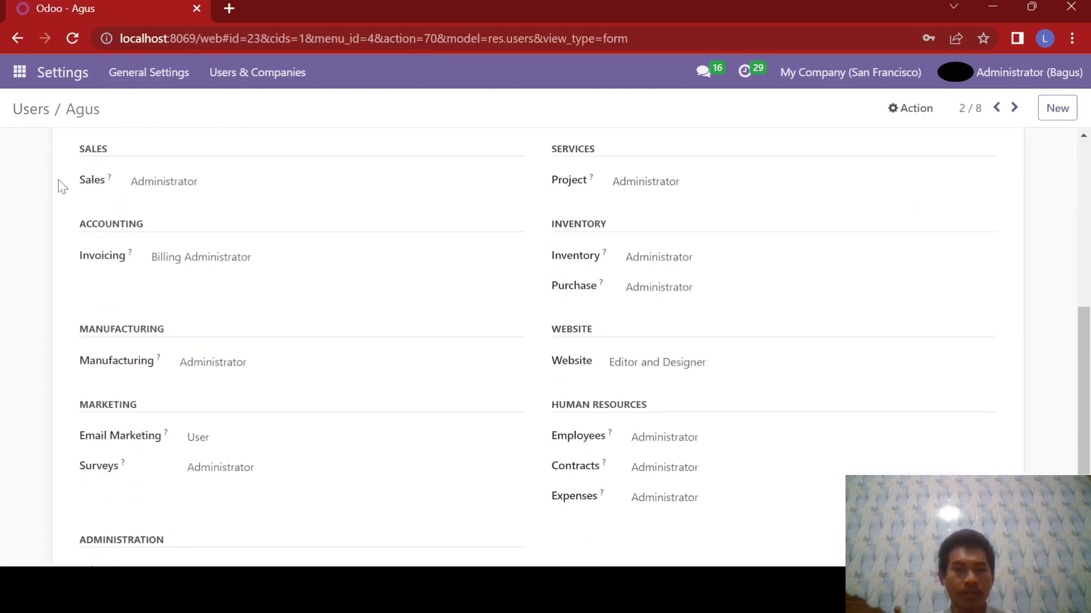
scroll(636, 221, down, 1)
scroll(663, 402, up, 6)
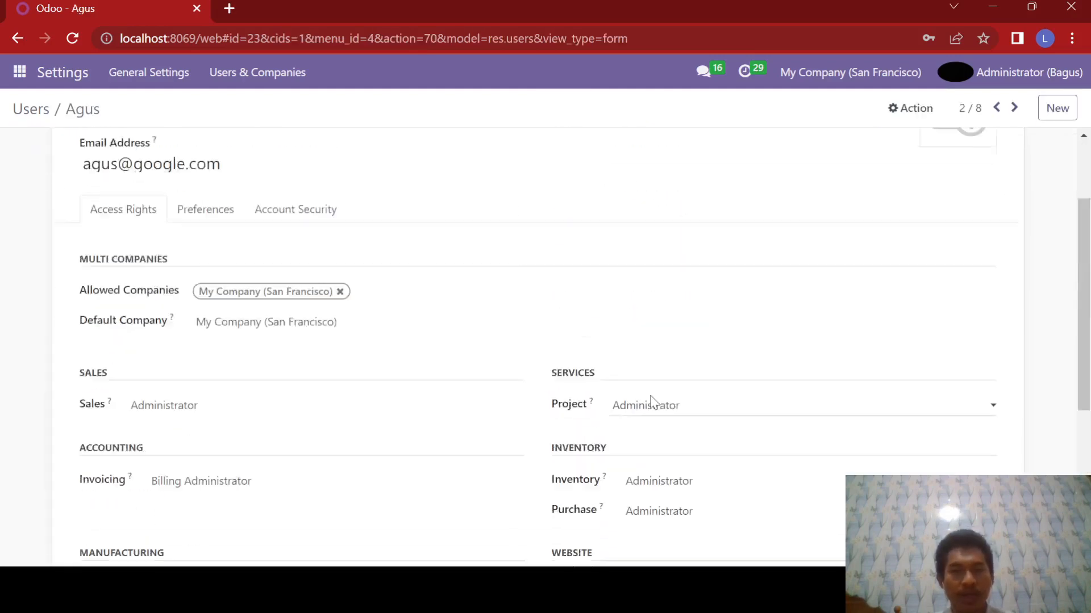
scroll(321, 304, down, 5)
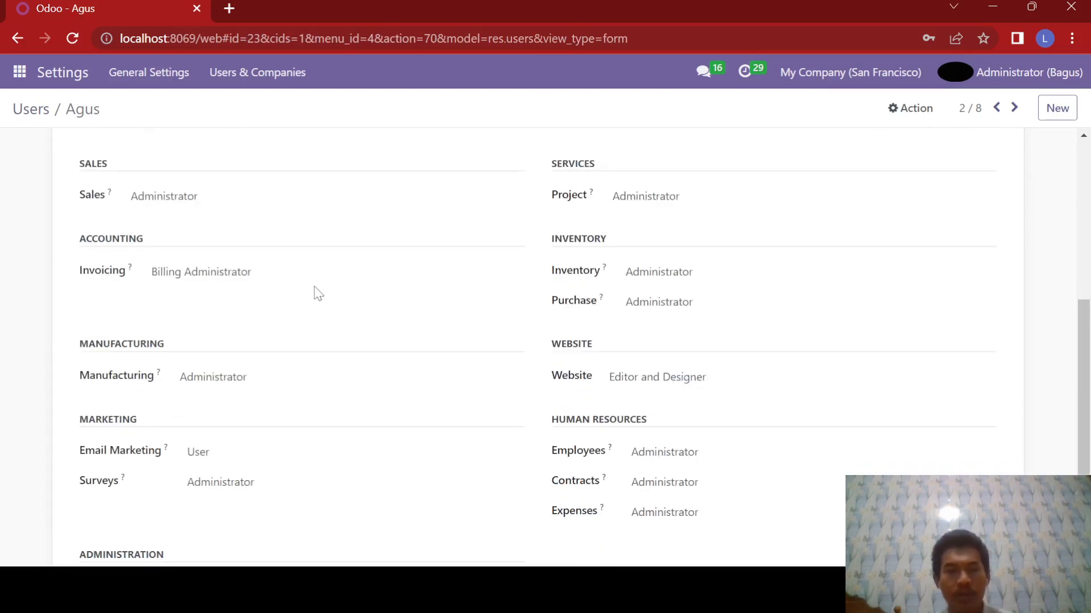
scroll(307, 390, down, 2)
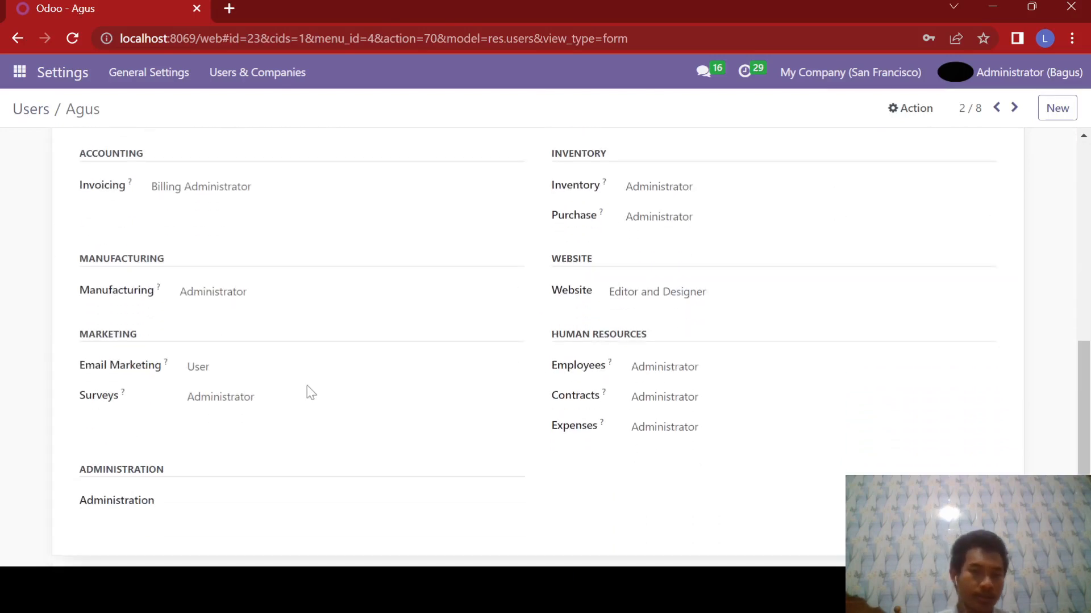
scroll(319, 357, up, 6)
scroll(319, 354, up, 1)
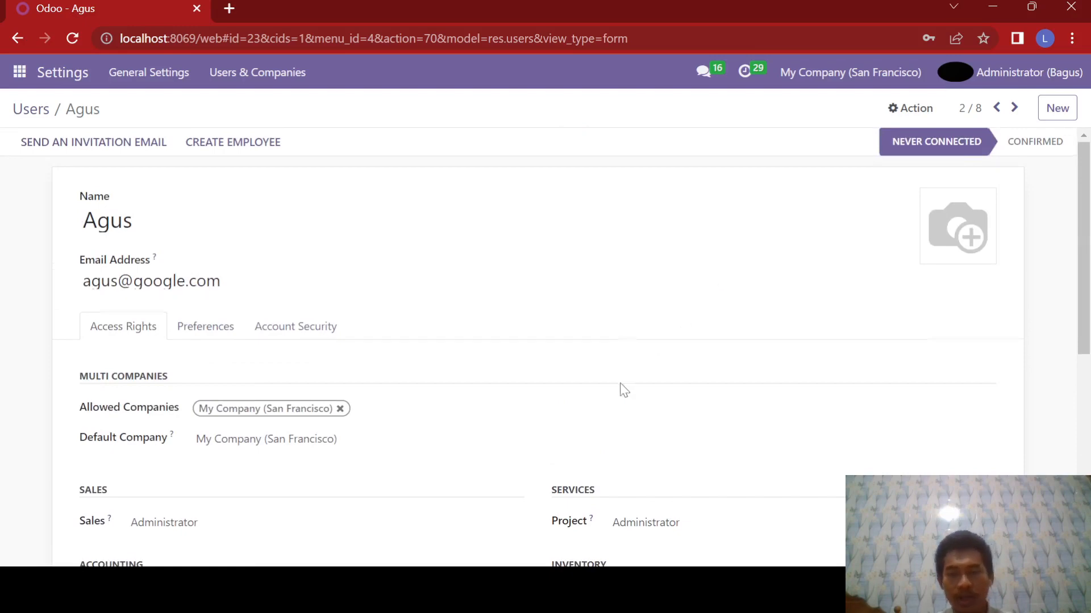
scroll(437, 340, down, 6)
scroll(571, 325, down, 2)
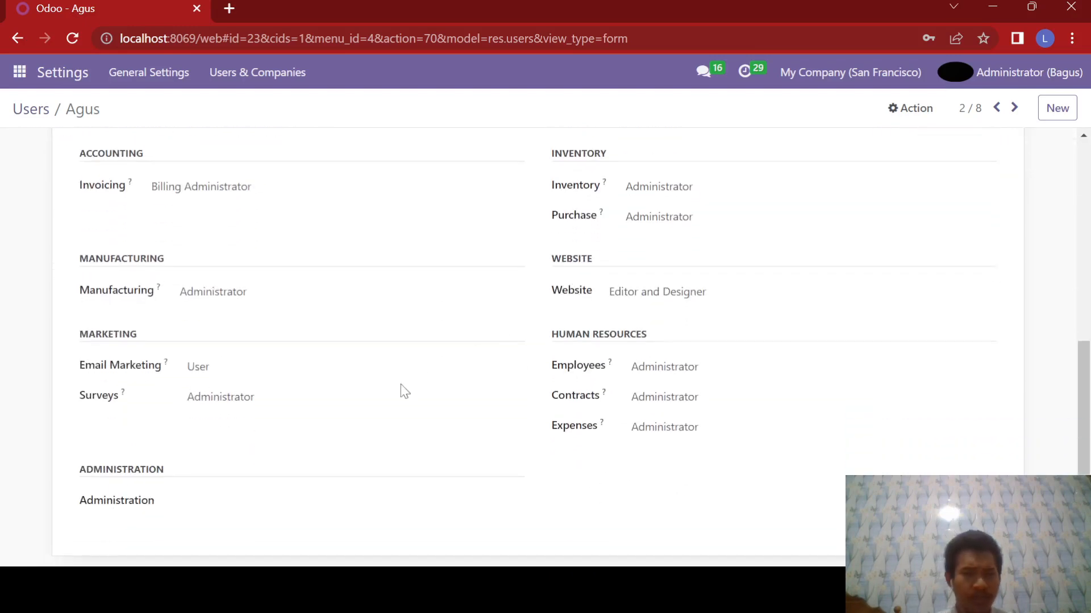
scroll(401, 390, up, 7)
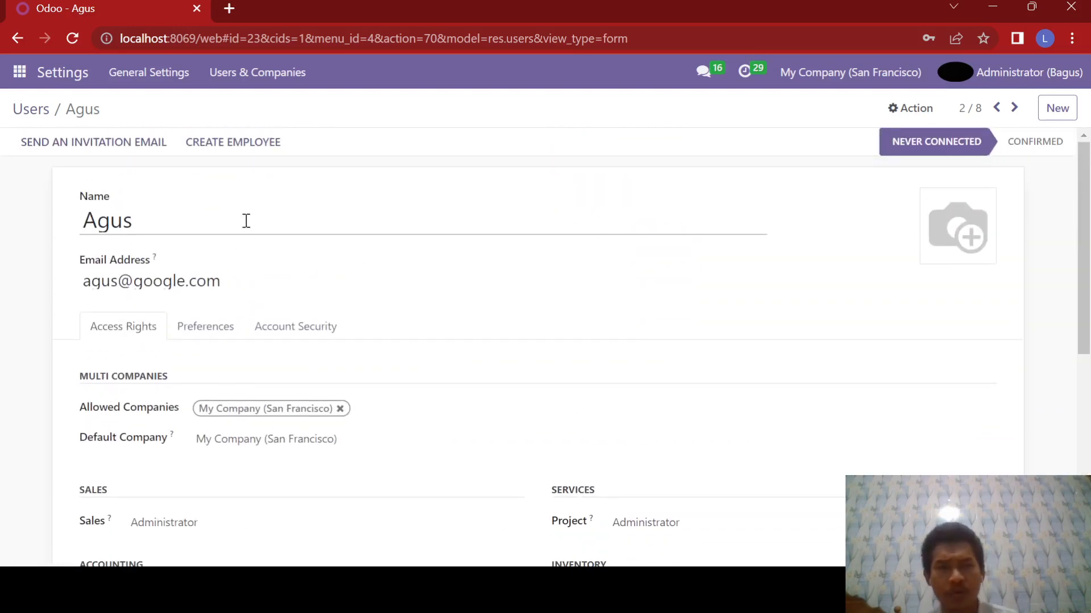
click(16, 76)
scroll(25, 219, down, 2)
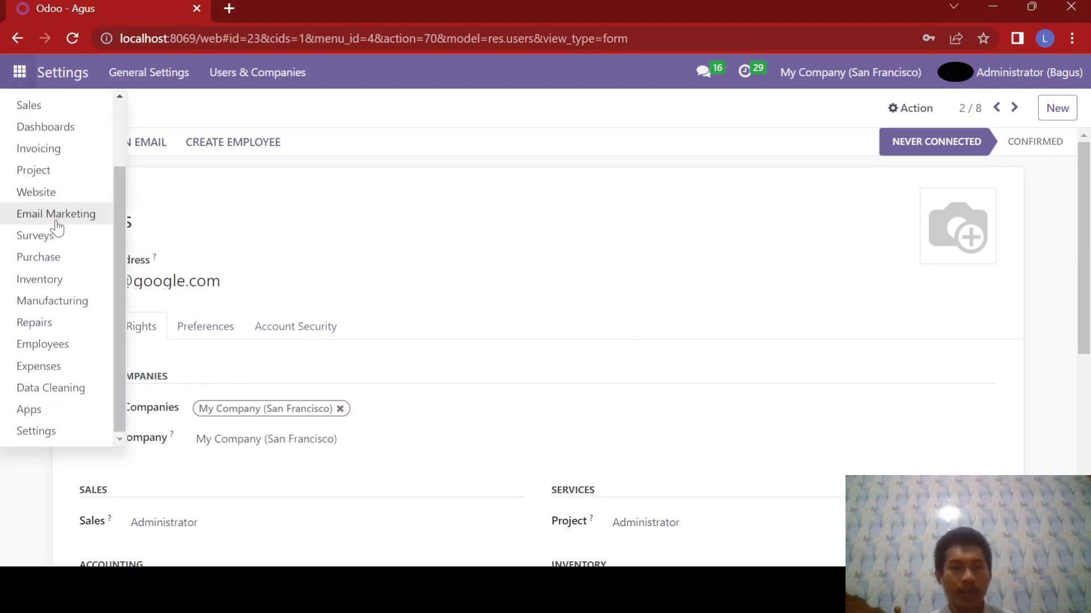
Activate developer mode from the Developer Tools section of Settings
click(53, 438)
scroll(359, 257, down, 15)
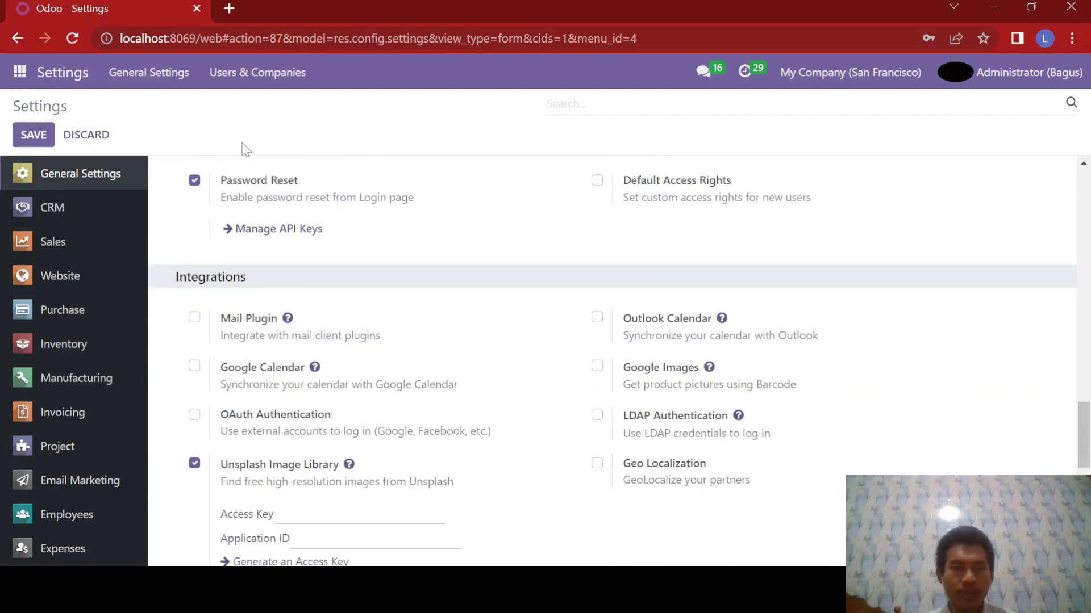
scroll(369, 195, down, 8)
scroll(320, 352, down, 1)
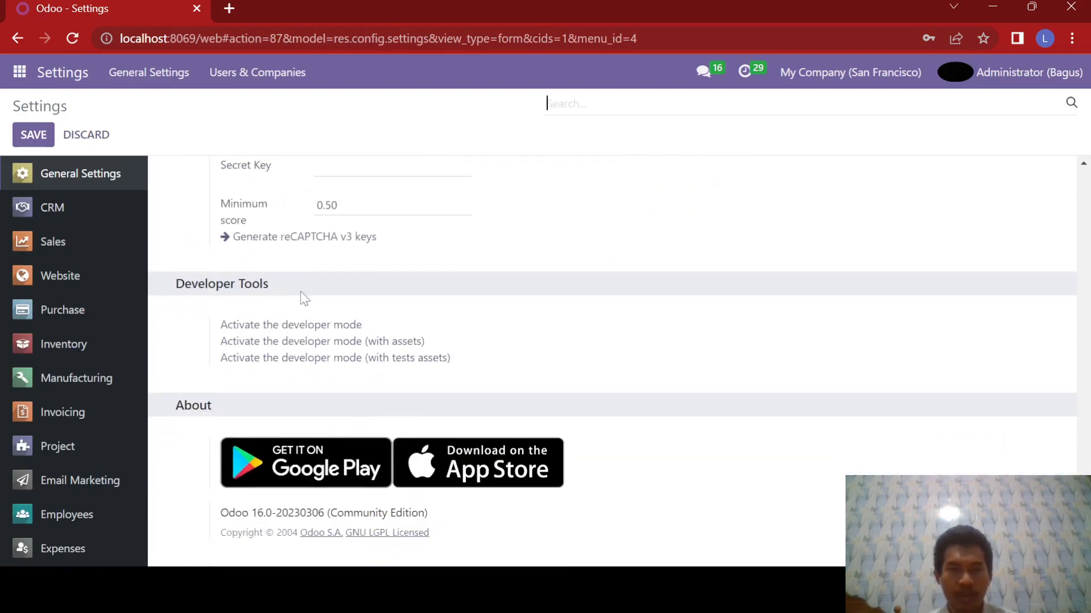
click(298, 329)
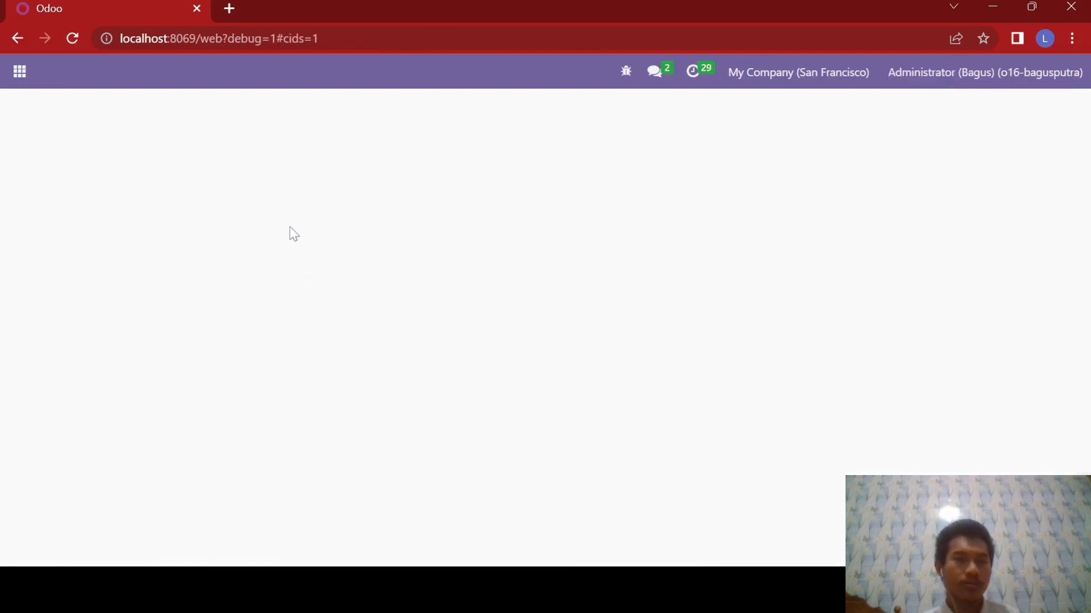
Return to the Settings app after the page reloads
click(10, 81)
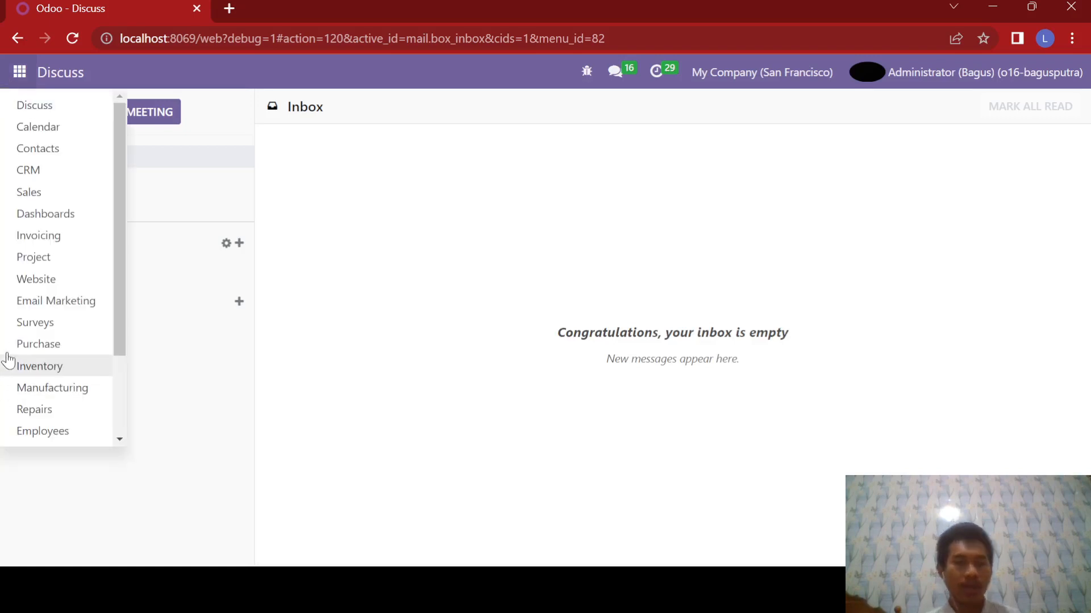
scroll(8, 363, down, 2)
click(50, 433)
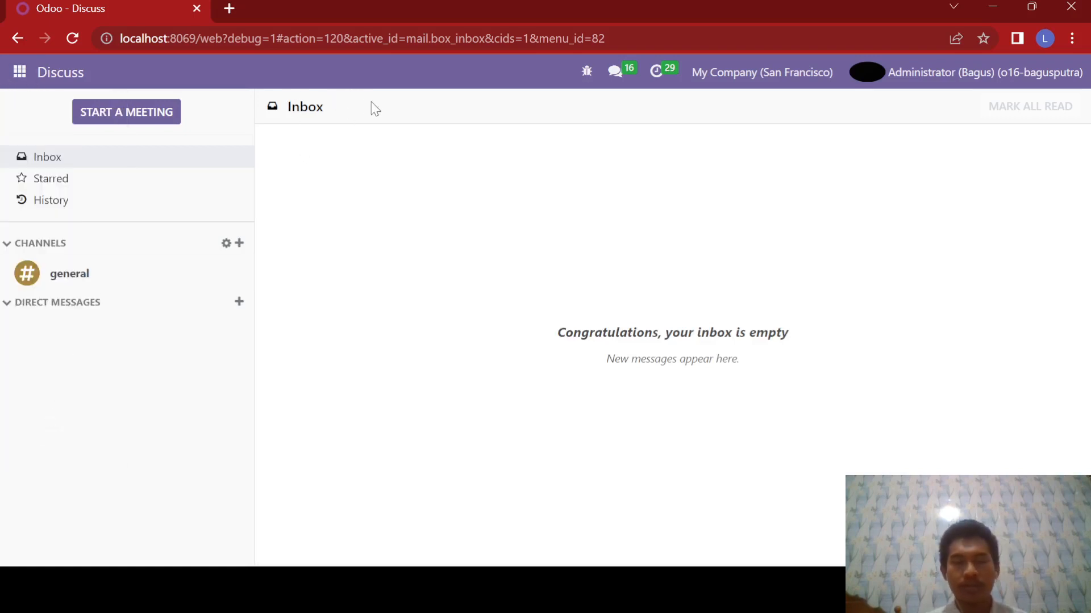
Open the second user's record from the Users list
click(279, 79)
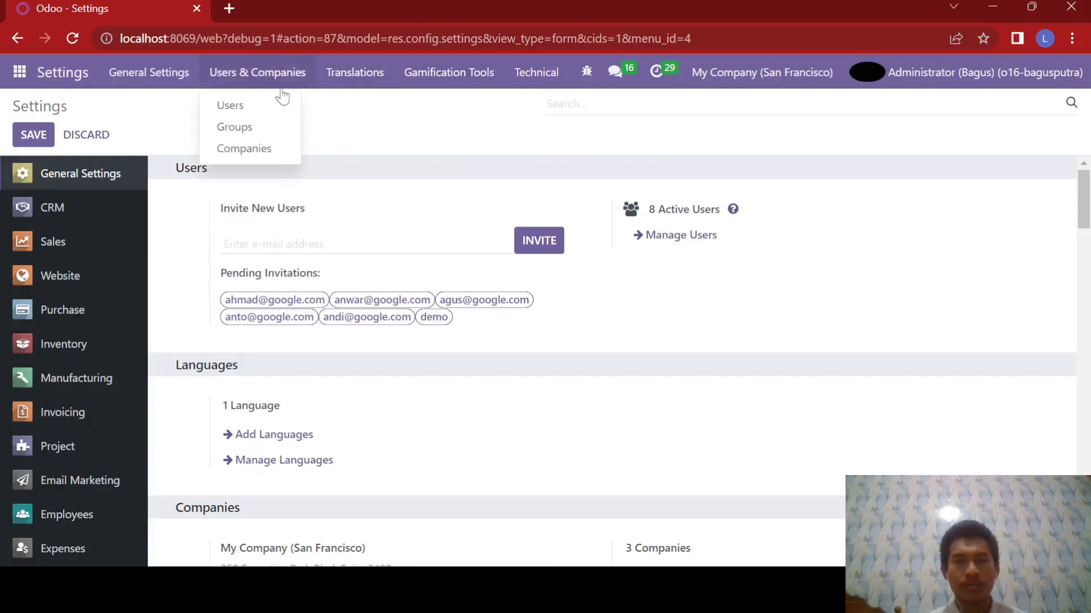
click(272, 108)
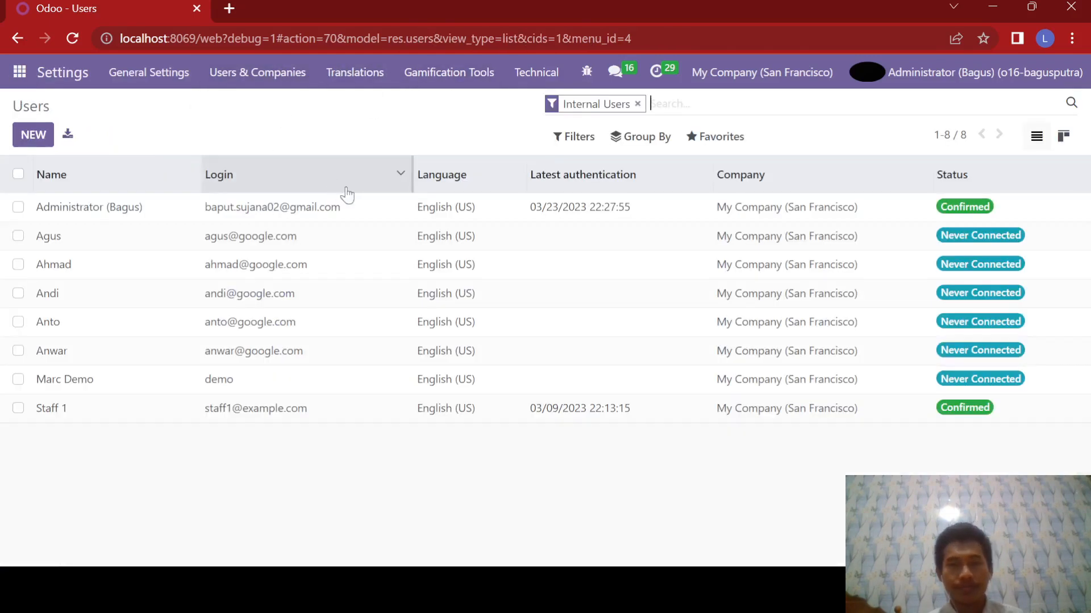
click(51, 240)
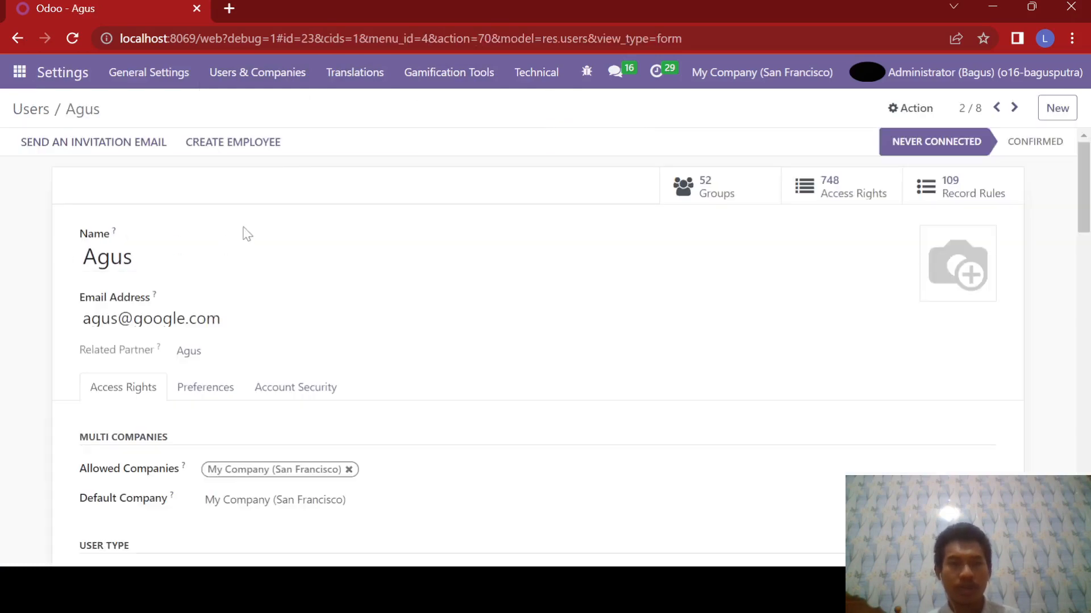
Review its access rights: 52 groups, 748 access rights and 109 record rules
scroll(557, 318, down, 15)
scroll(475, 227, down, 10)
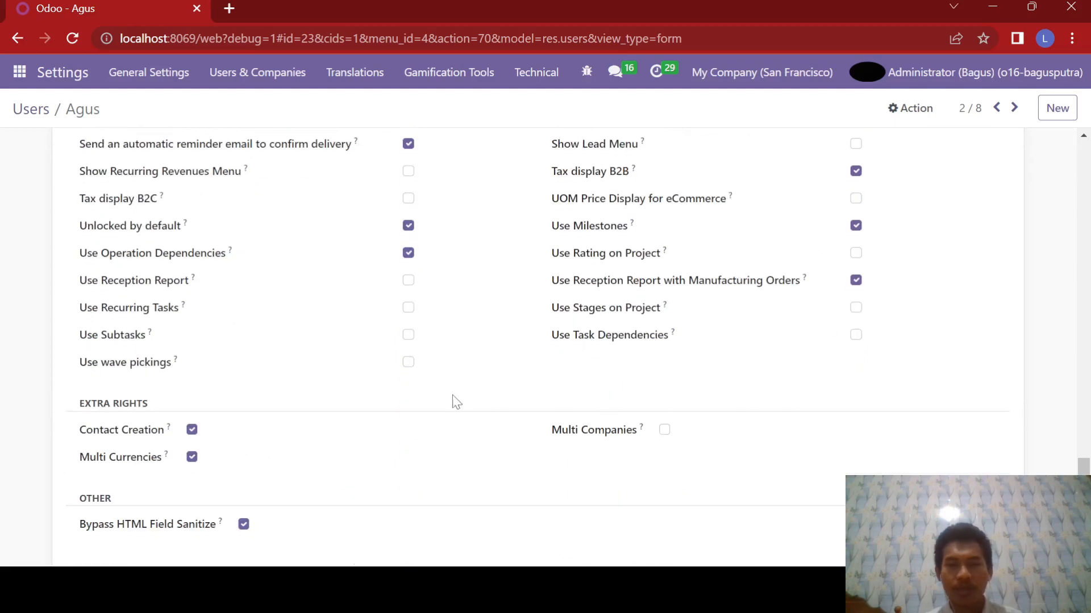
scroll(607, 398, up, 20)
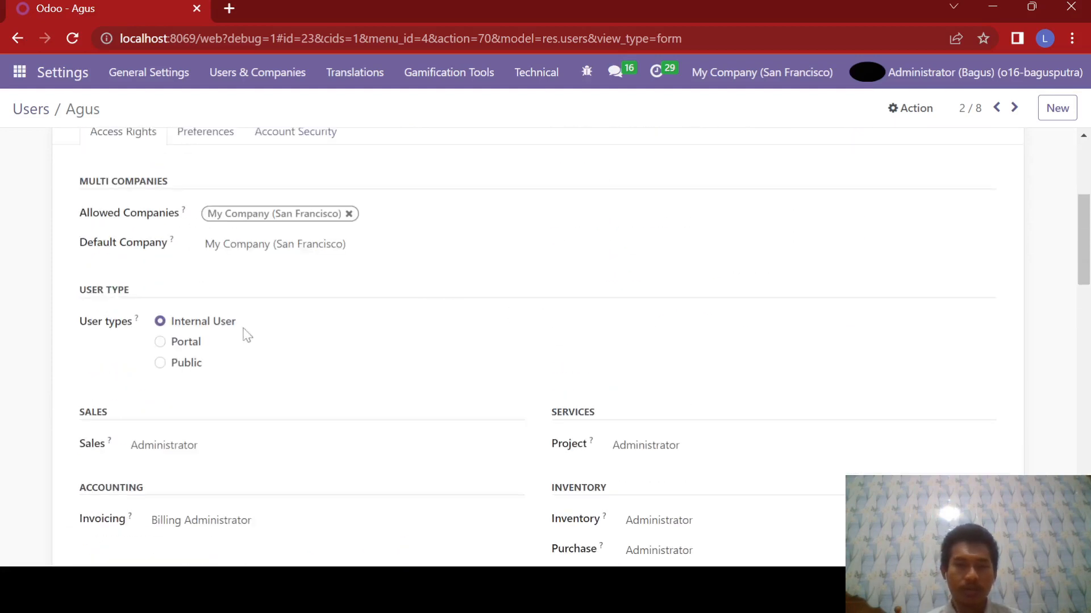
scroll(322, 361, down, 3)
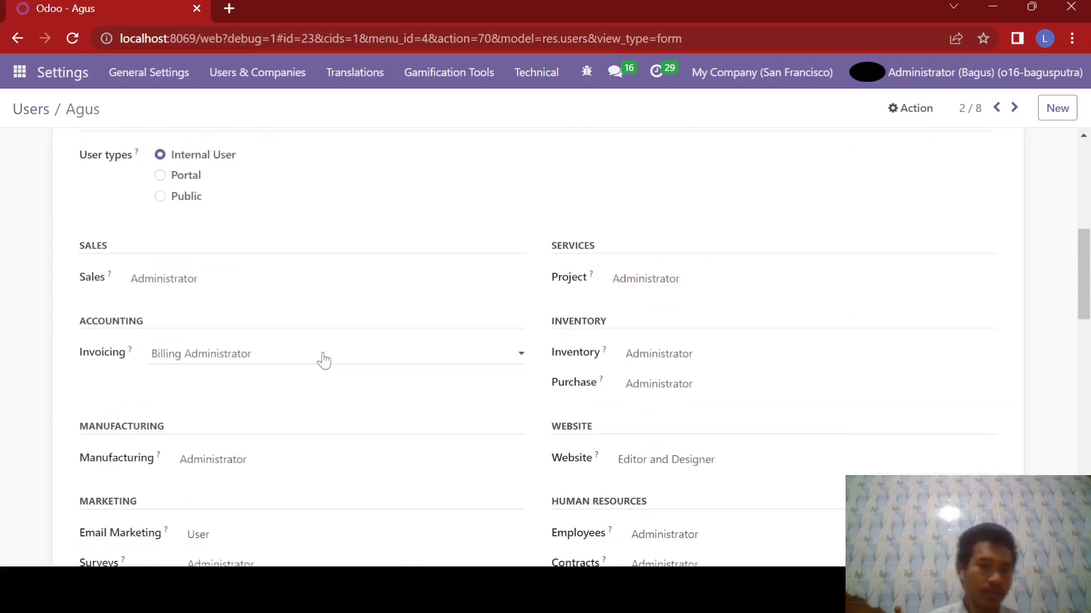
scroll(305, 297, down, 6)
scroll(246, 255, down, 5)
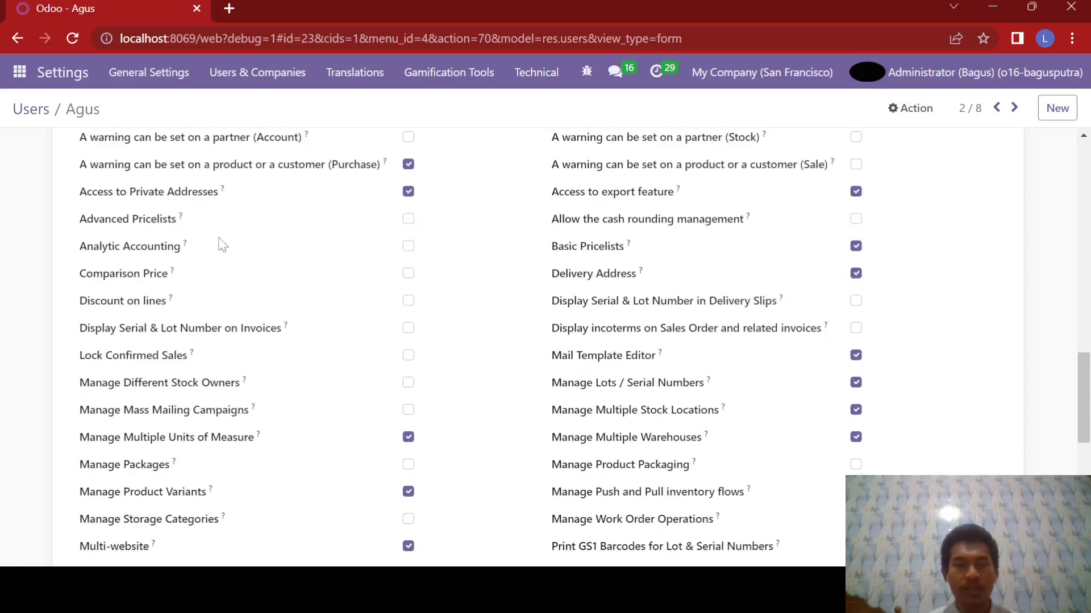
scroll(426, 309, down, 12)
scroll(577, 400, up, 20)
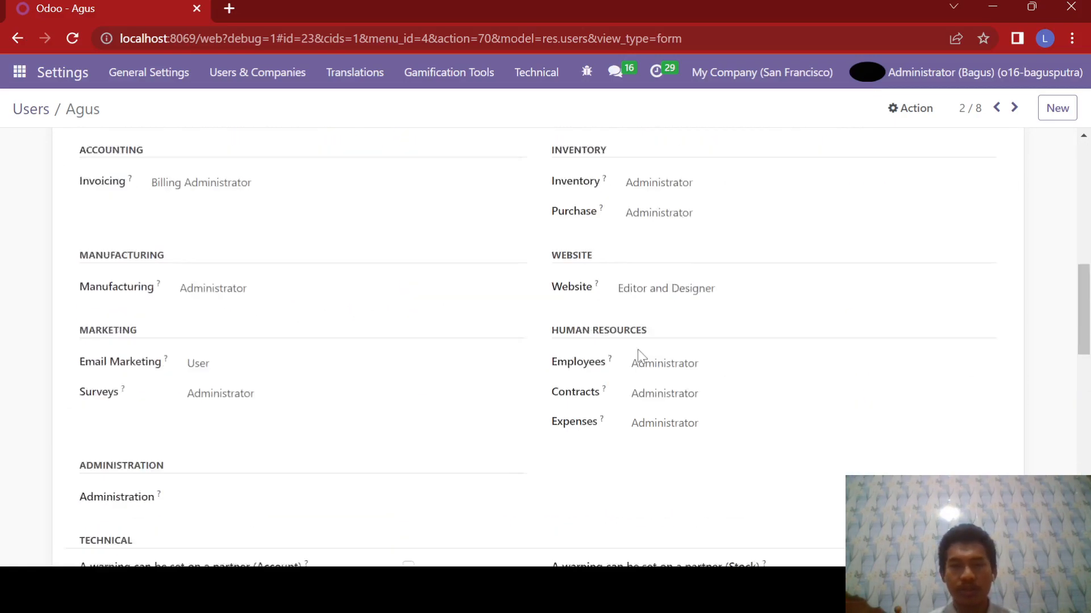
scroll(51, 204, down, 3)
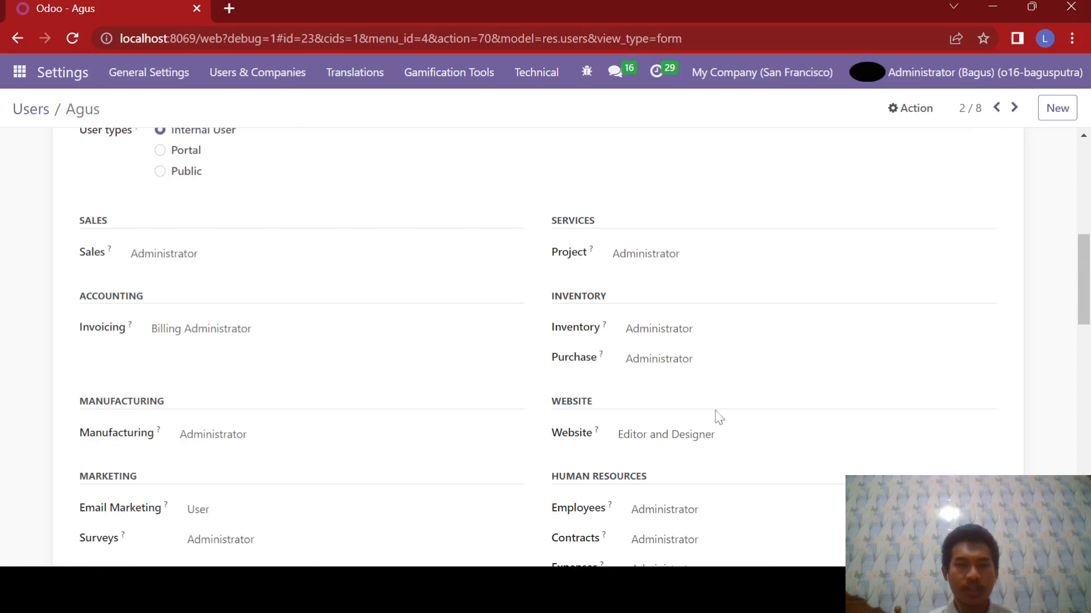
scroll(712, 403, up, 6)
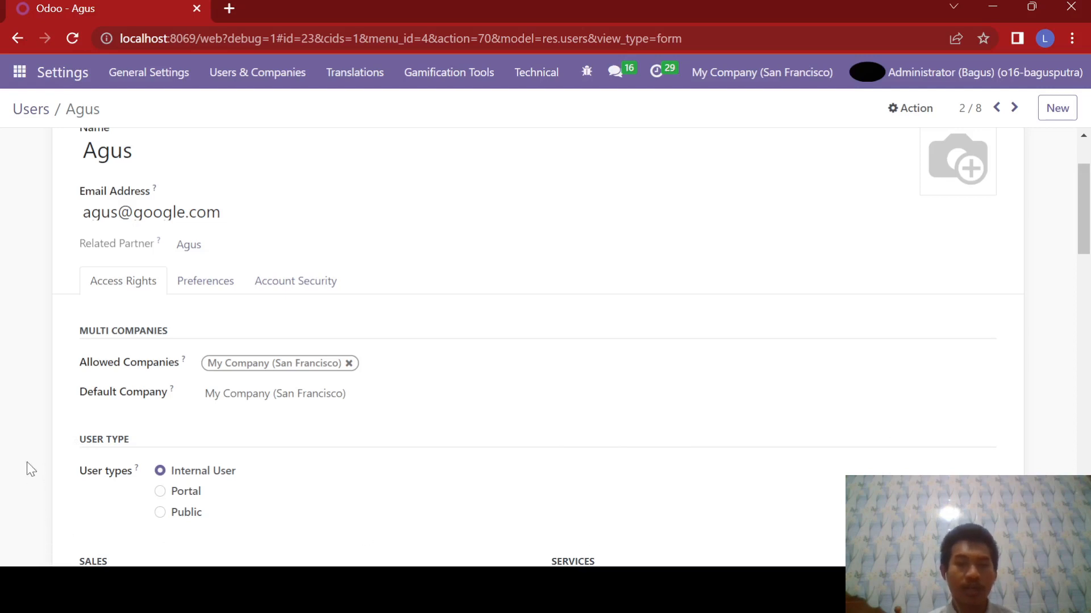
scroll(258, 330, down, 3)
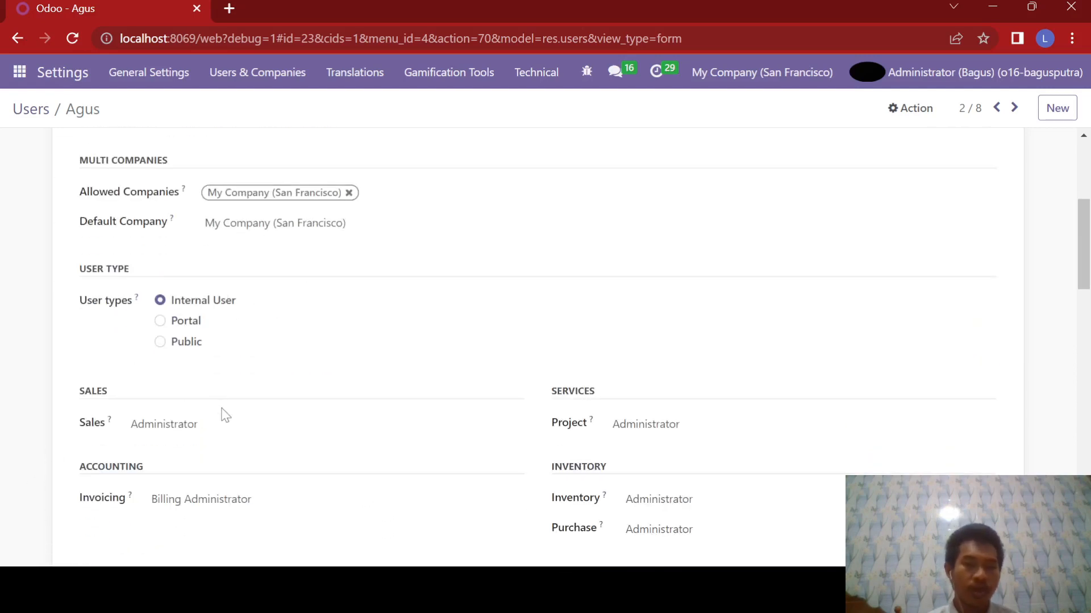
scroll(233, 432, up, 5)
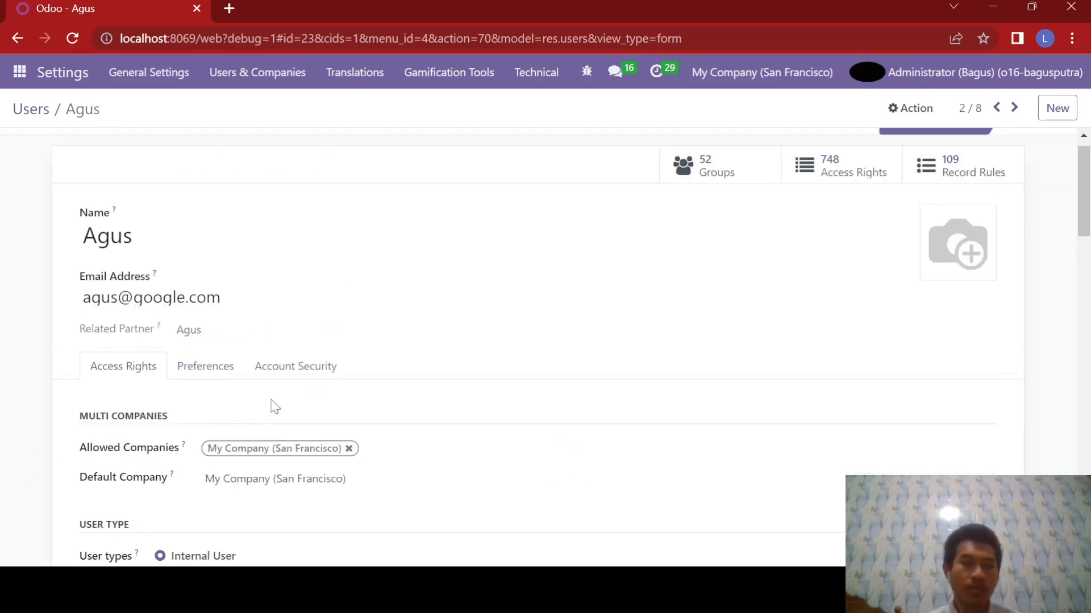
Clear the Sales, Invoicing, Manufacturing, Email Marketing and Surveys access levels
scroll(275, 407, down, 5)
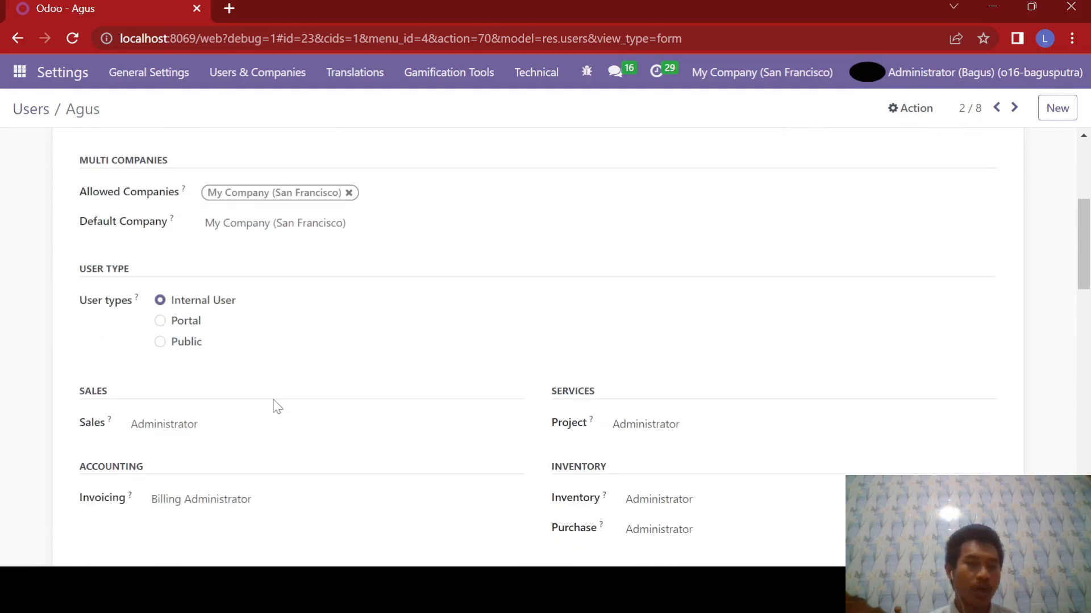
click(269, 442)
scroll(273, 441, down, 3)
click(239, 245)
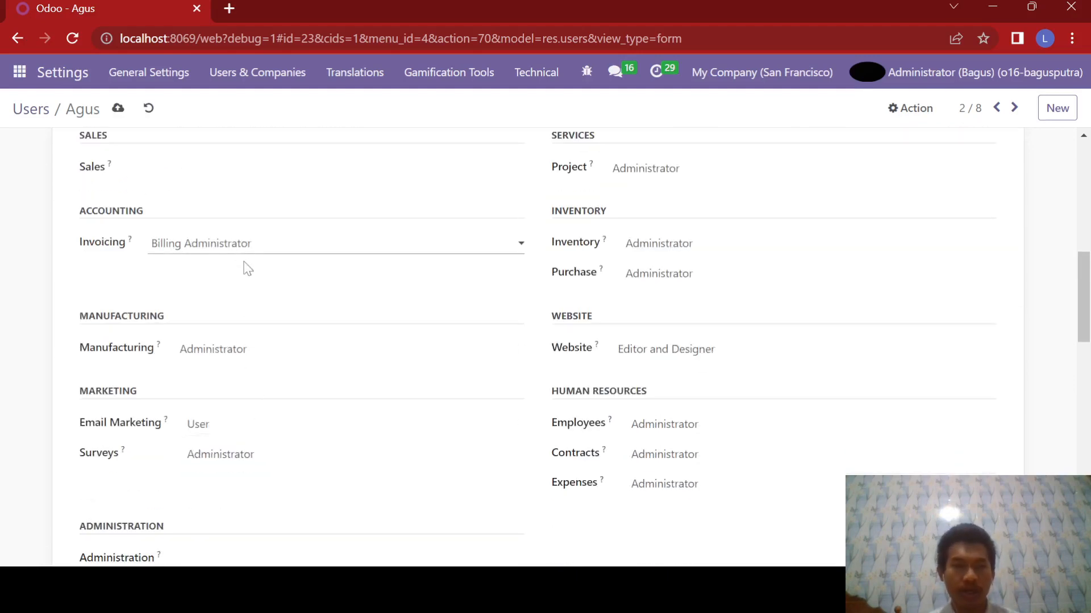
click(244, 263)
click(250, 351)
click(249, 370)
click(241, 424)
click(244, 443)
click(235, 465)
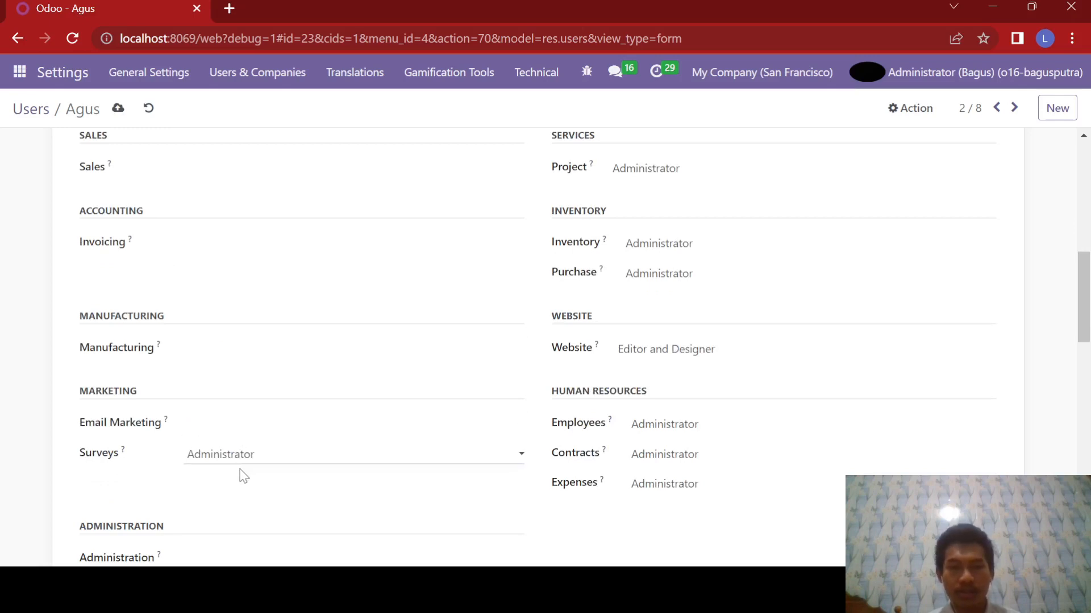
click(239, 473)
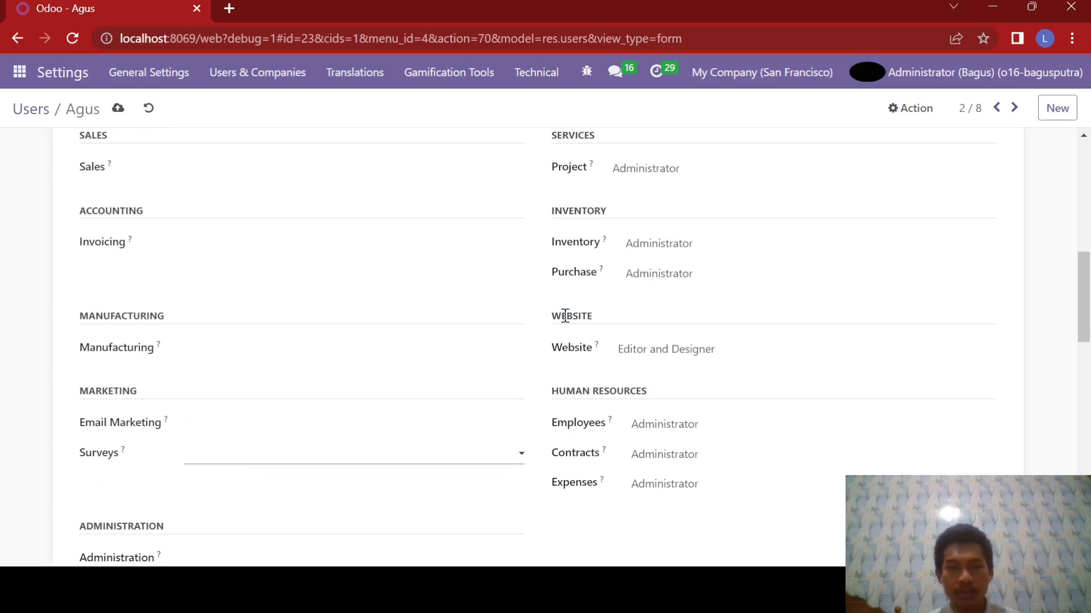
Set Inventory to User and clear Project, Website, Employees, Contracts and Expenses access
click(662, 288)
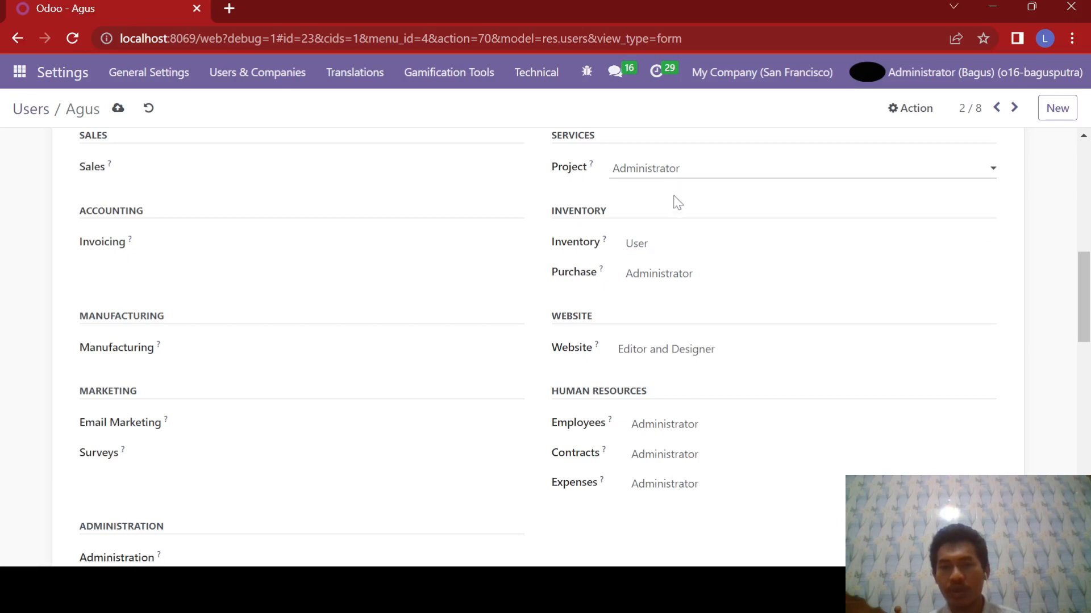
click(673, 187)
click(673, 375)
click(662, 442)
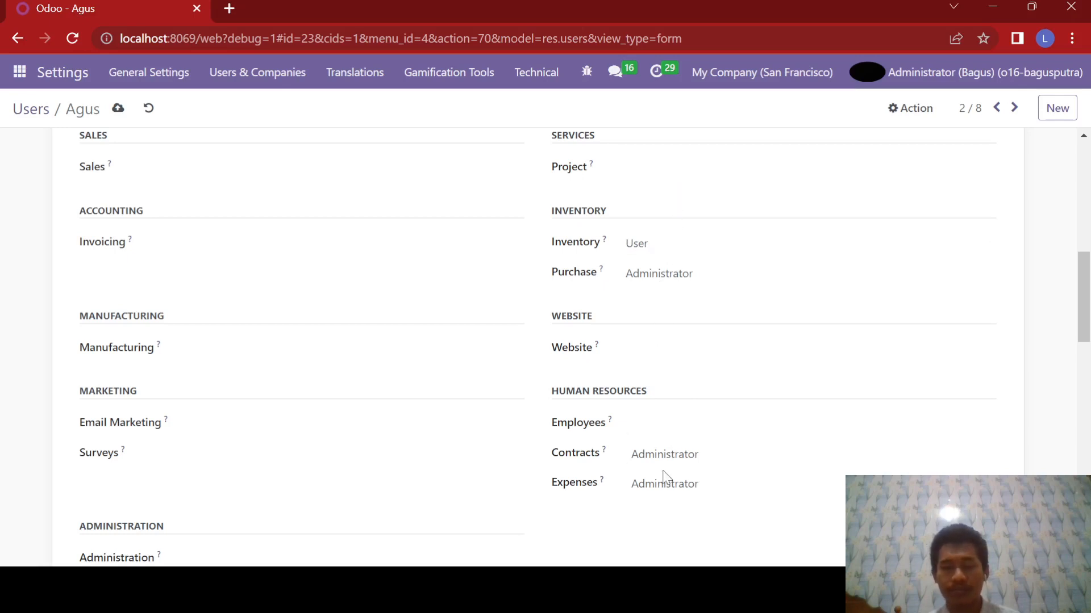
click(675, 481)
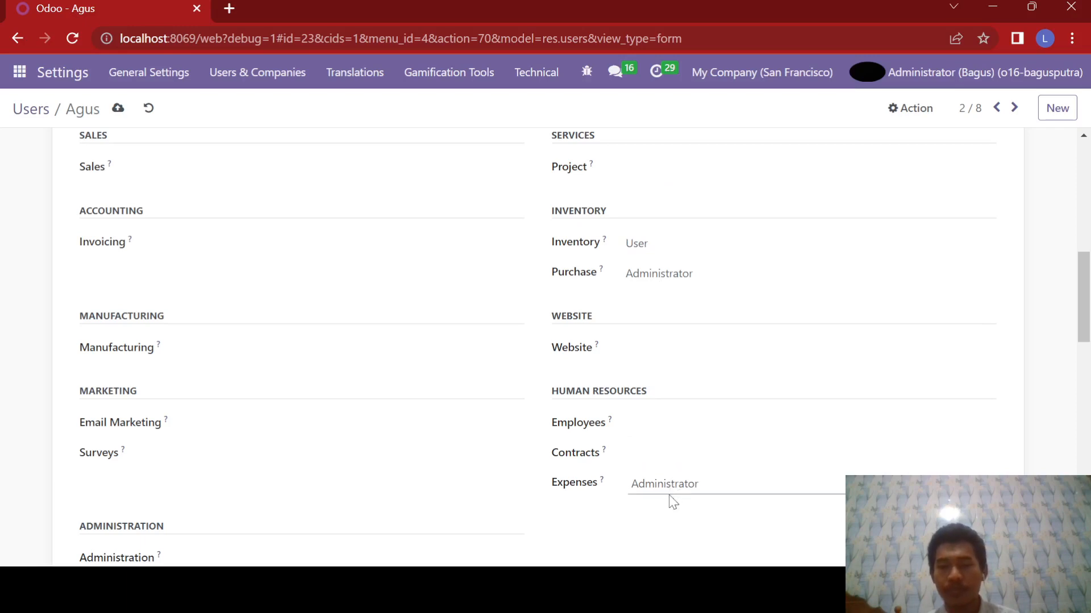
click(674, 450)
Save the user, leaving 30 groups, 323 access rights and 37 record rules
scroll(112, 319, up, 3)
scroll(742, 315, down, 10)
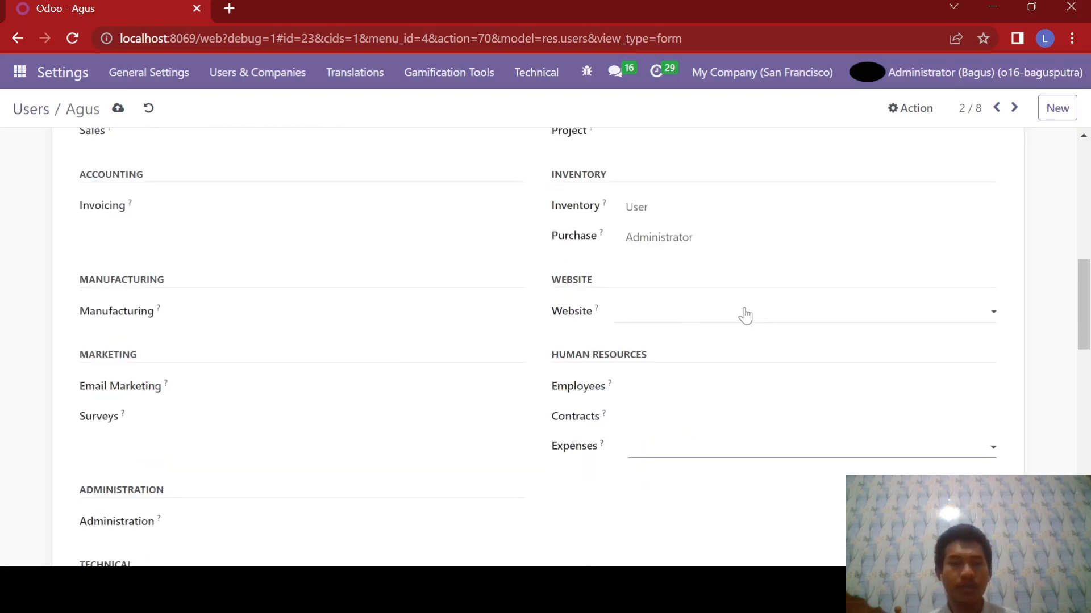
scroll(499, 323, up, 3)
scroll(487, 353, down, 10)
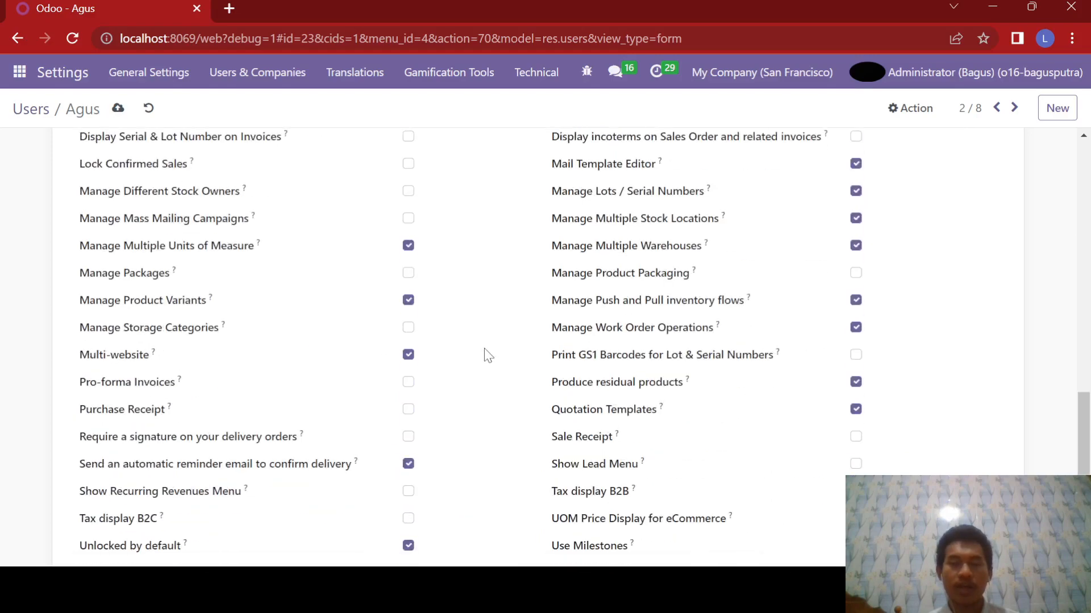
scroll(514, 410, up, 20)
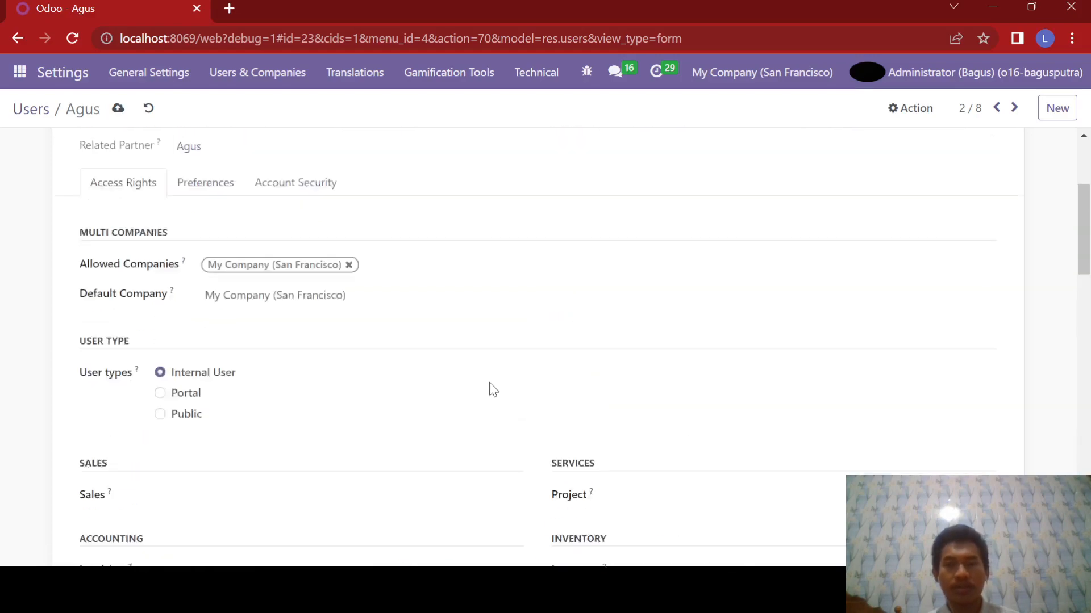
click(118, 109)
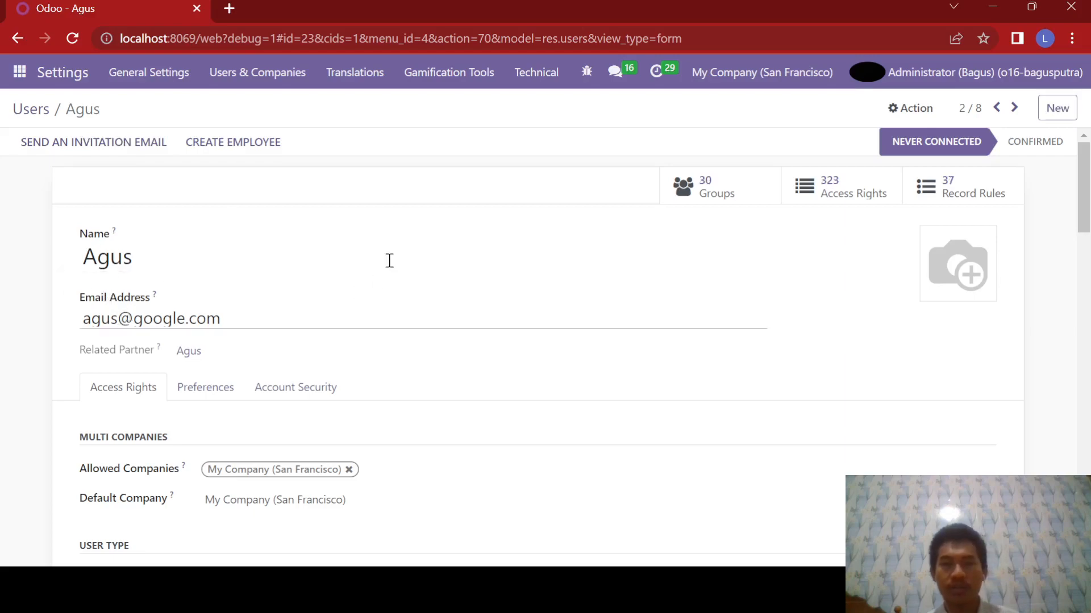
scroll(368, 256, down, 20)
scroll(362, 277, up, 8)
scroll(361, 277, up, 12)
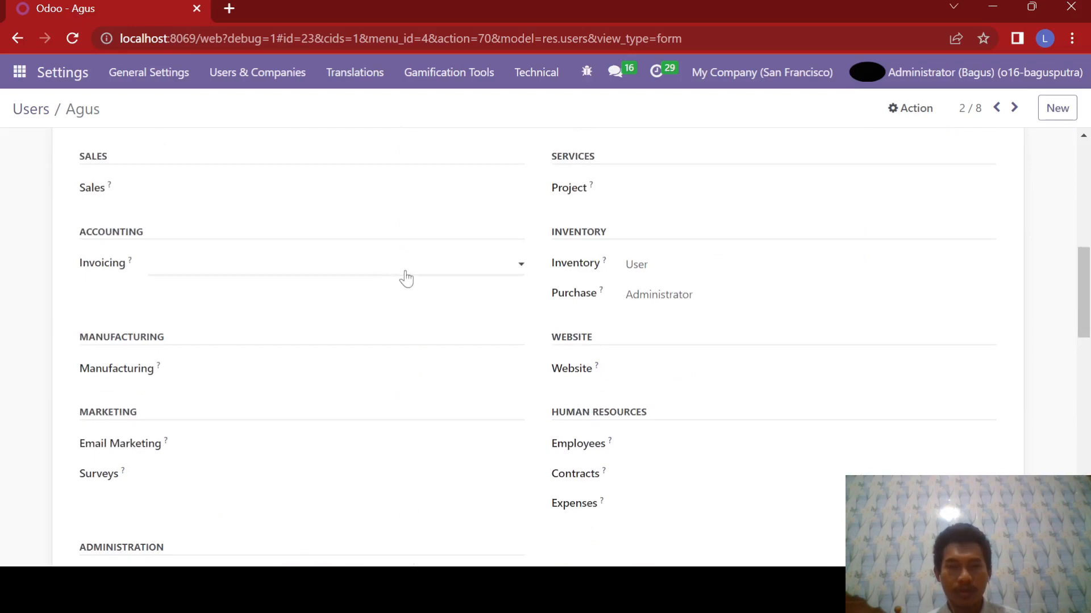
Go back to the Users list and open the next imported user
click(31, 111)
click(64, 267)
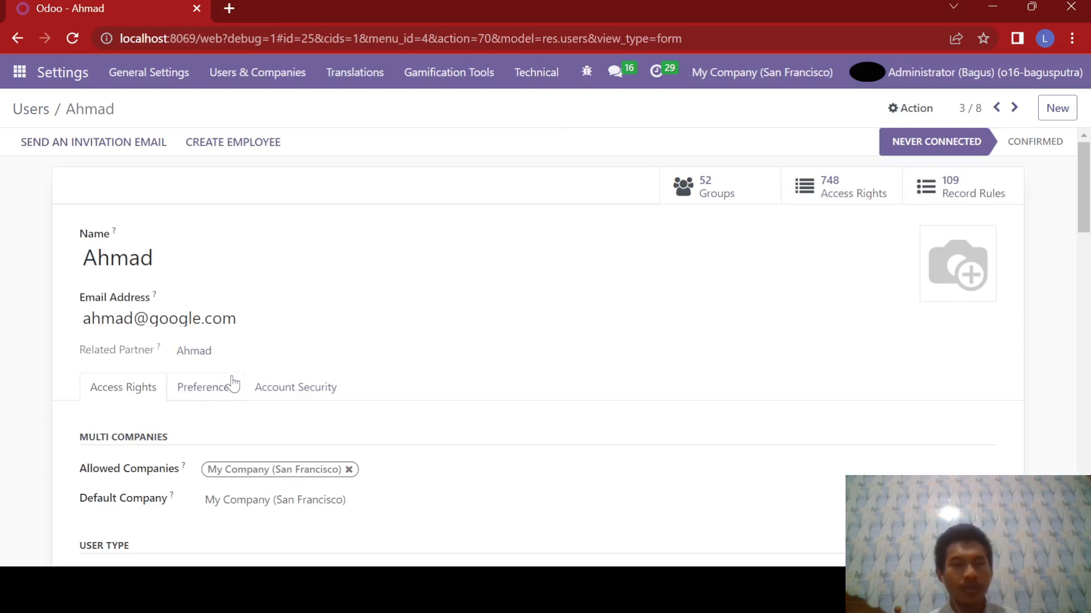
scroll(192, 359, down, 2)
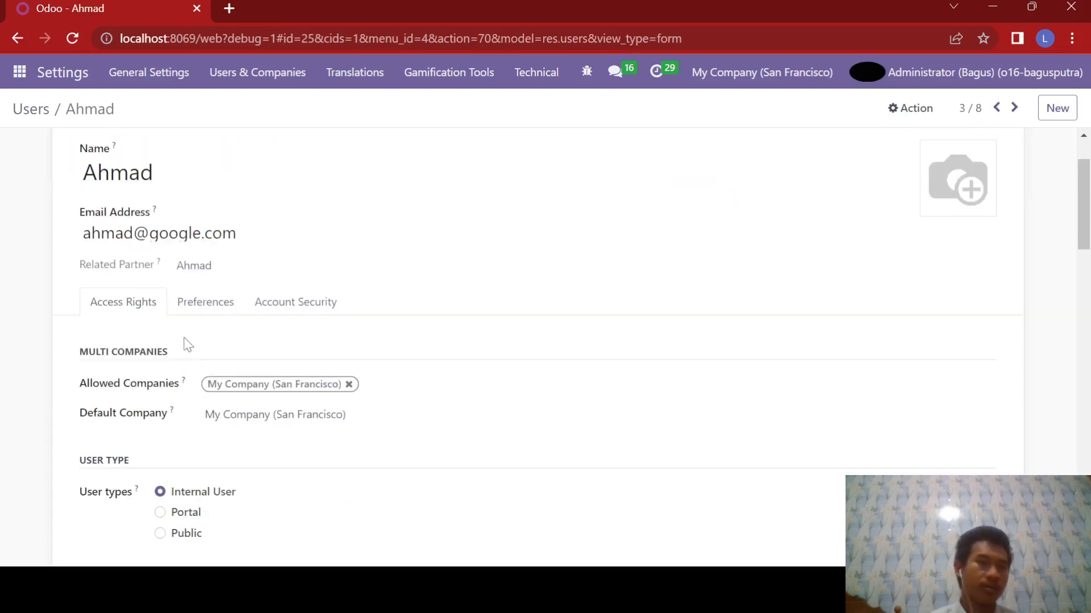
scroll(186, 344, down, 5)
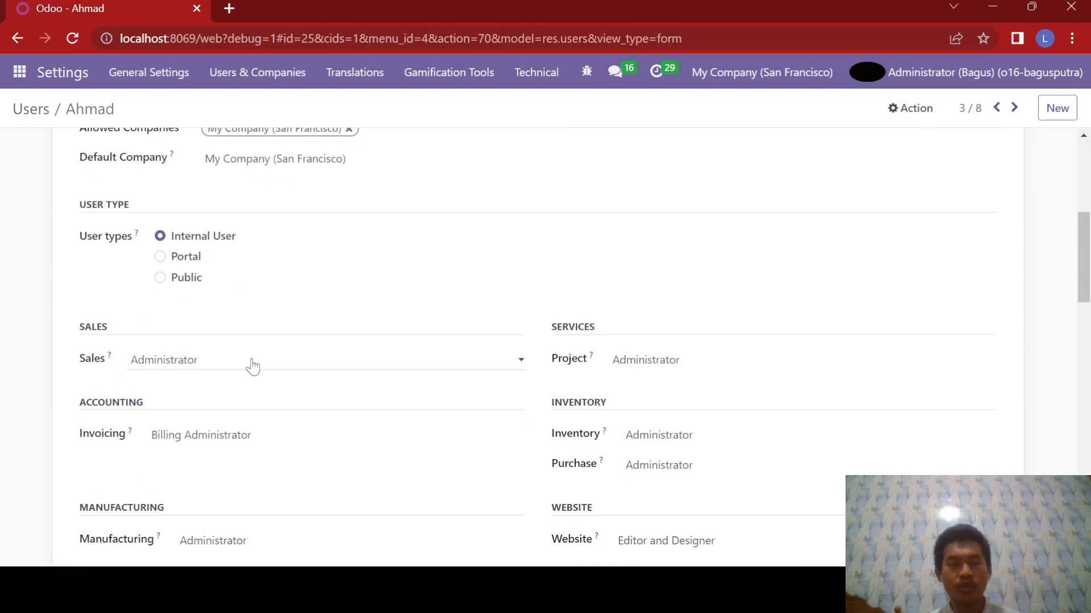
scroll(314, 366, down, 2)
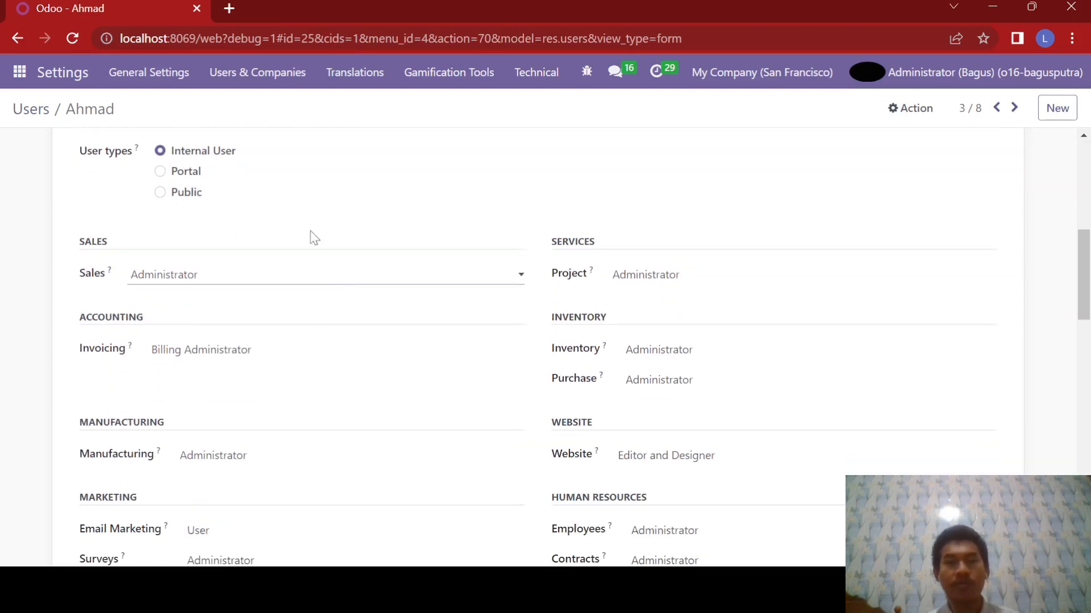
Clear Sales, Invoicing, Project, Purchase, Website, Employees, Contracts and Expenses access levels
click(229, 303)
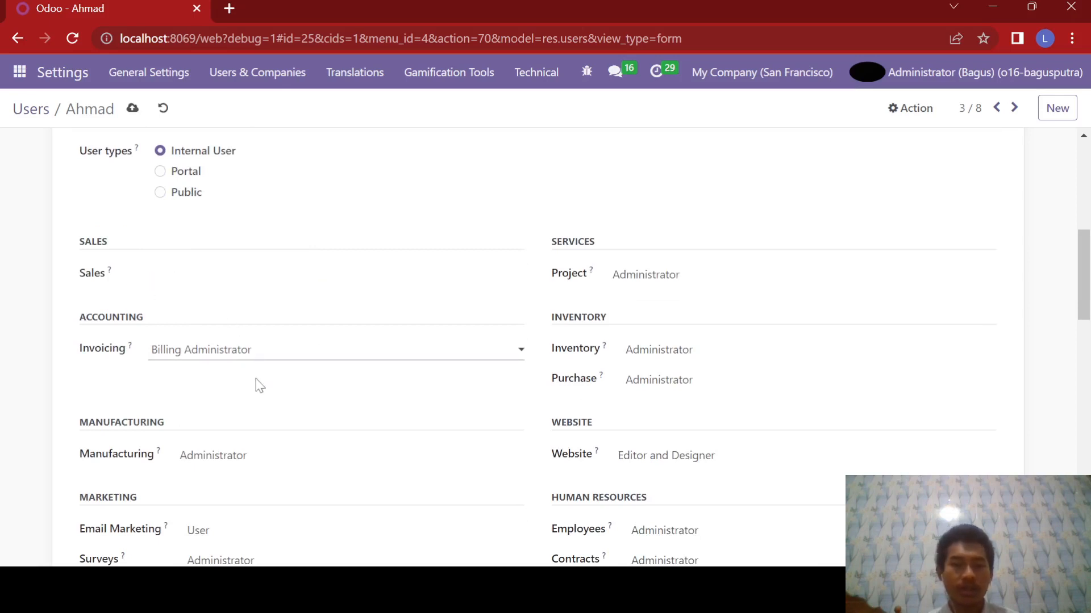
click(262, 375)
click(729, 302)
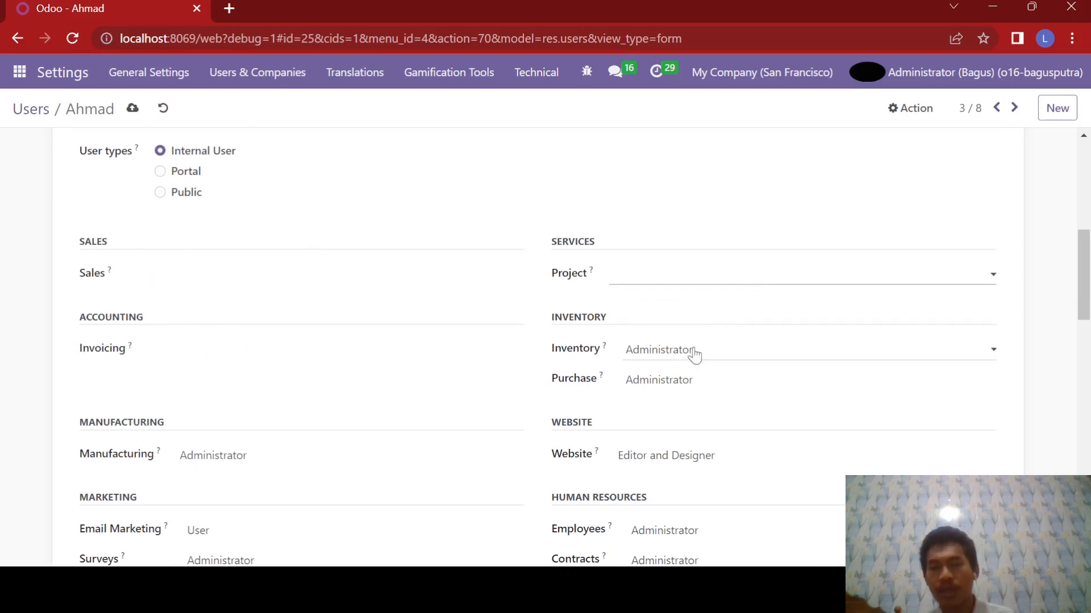
click(687, 402)
scroll(688, 392, down, 3)
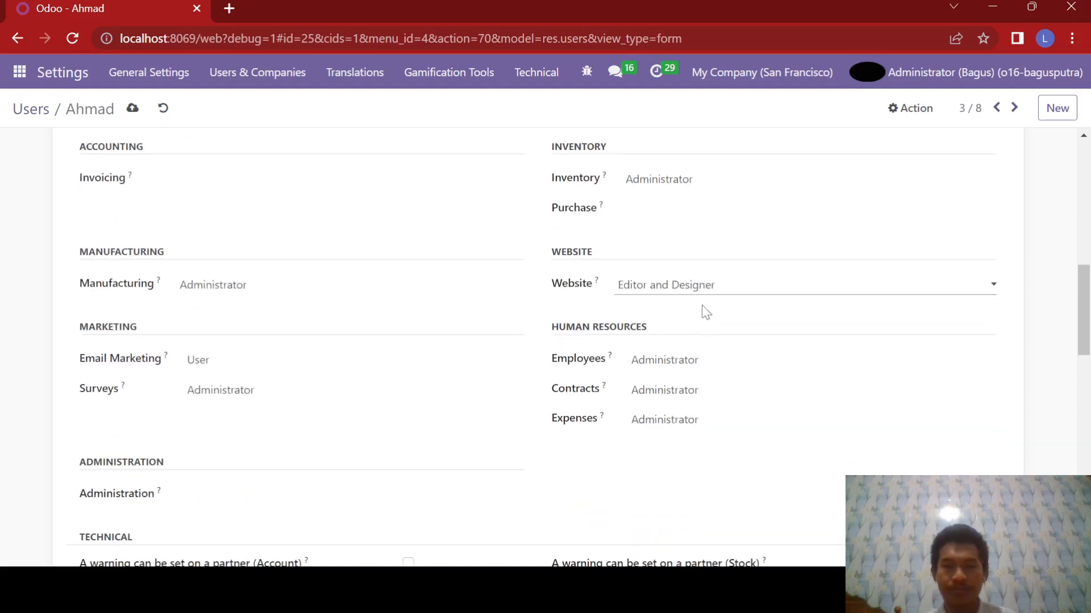
click(692, 370)
click(694, 384)
click(685, 406)
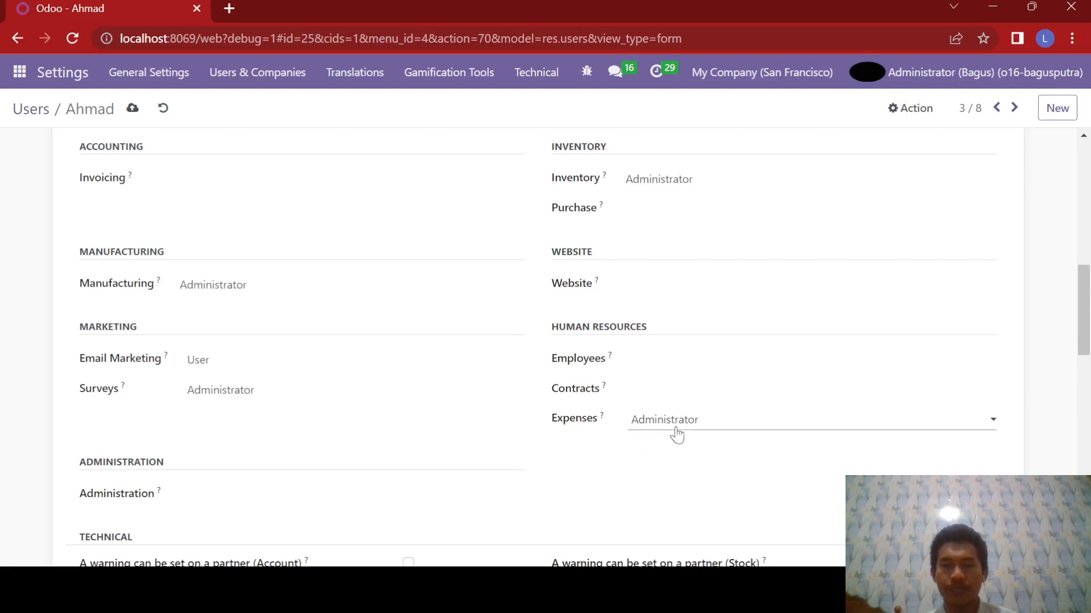
click(676, 440)
Clear the Email Marketing, Surveys and Manufacturing access levels
click(275, 376)
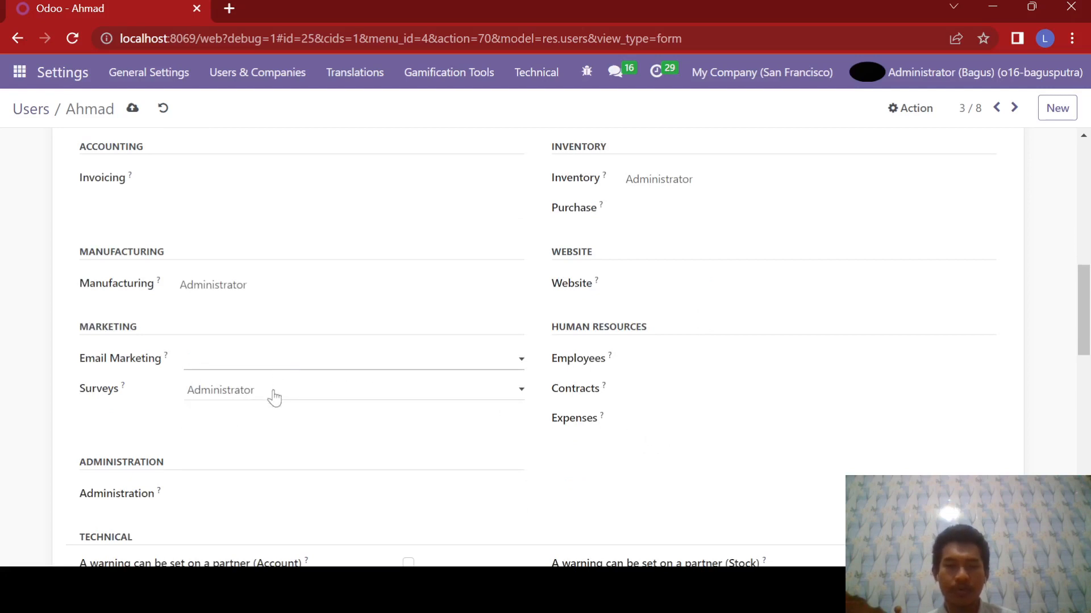
click(275, 415)
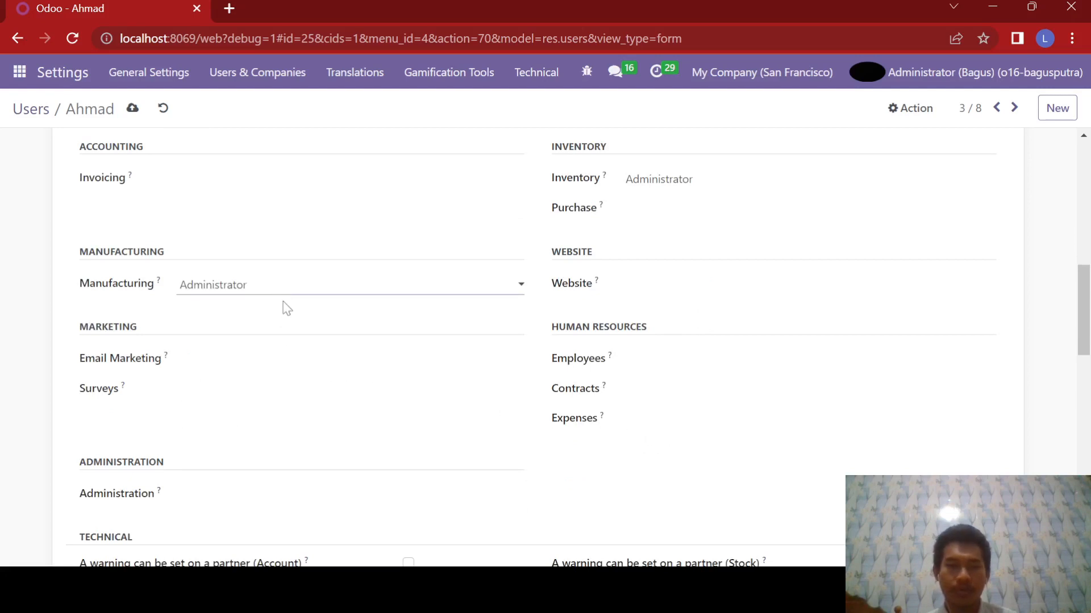
click(286, 308)
scroll(315, 343, up, 5)
scroll(353, 350, down, 10)
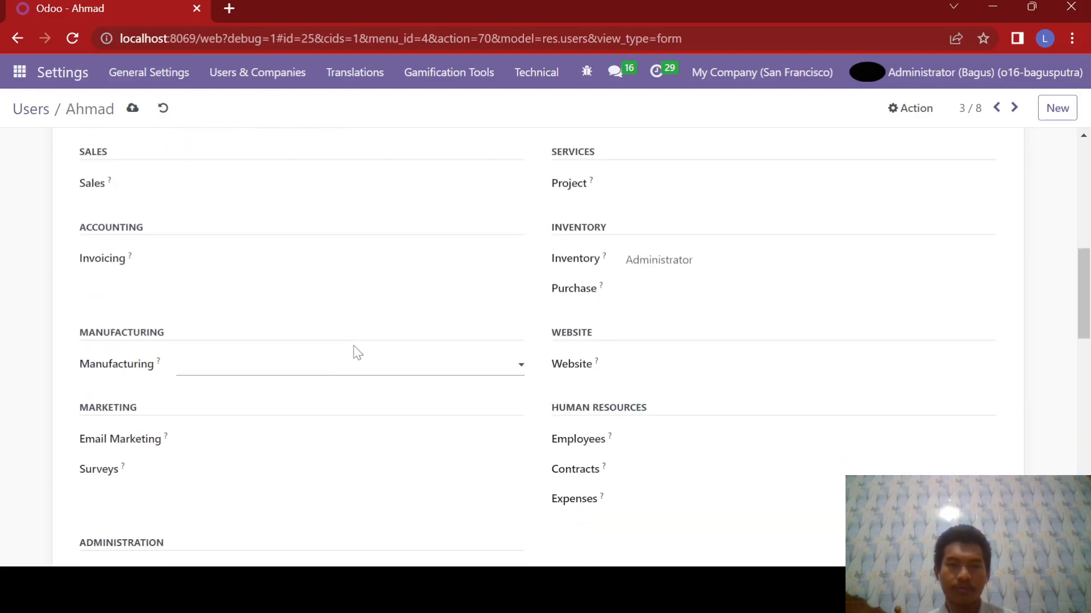
scroll(628, 244, down, 6)
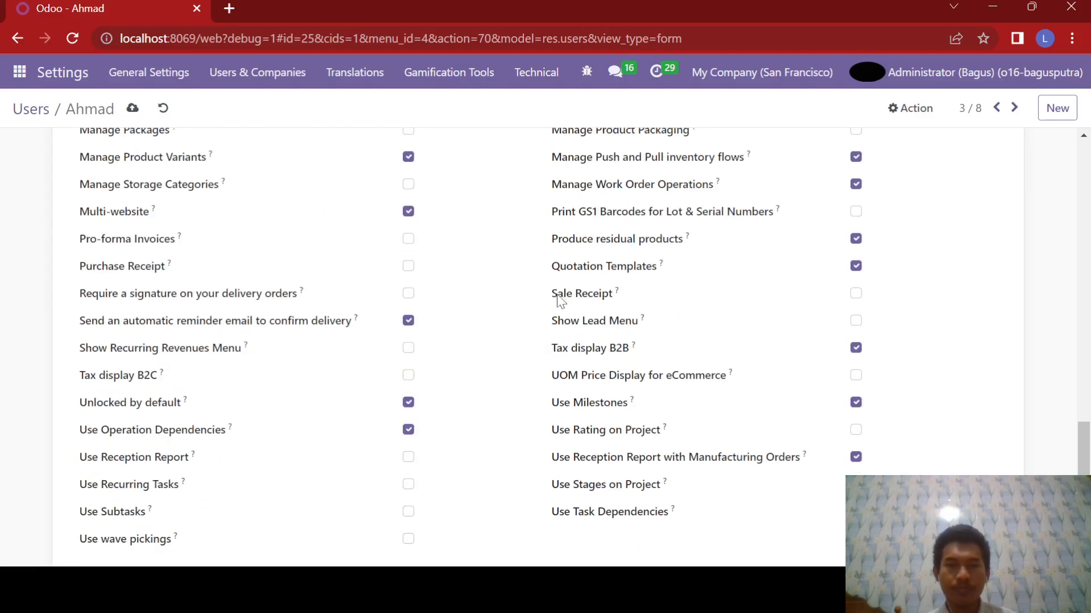
scroll(554, 343, up, 9)
scroll(555, 342, up, 10)
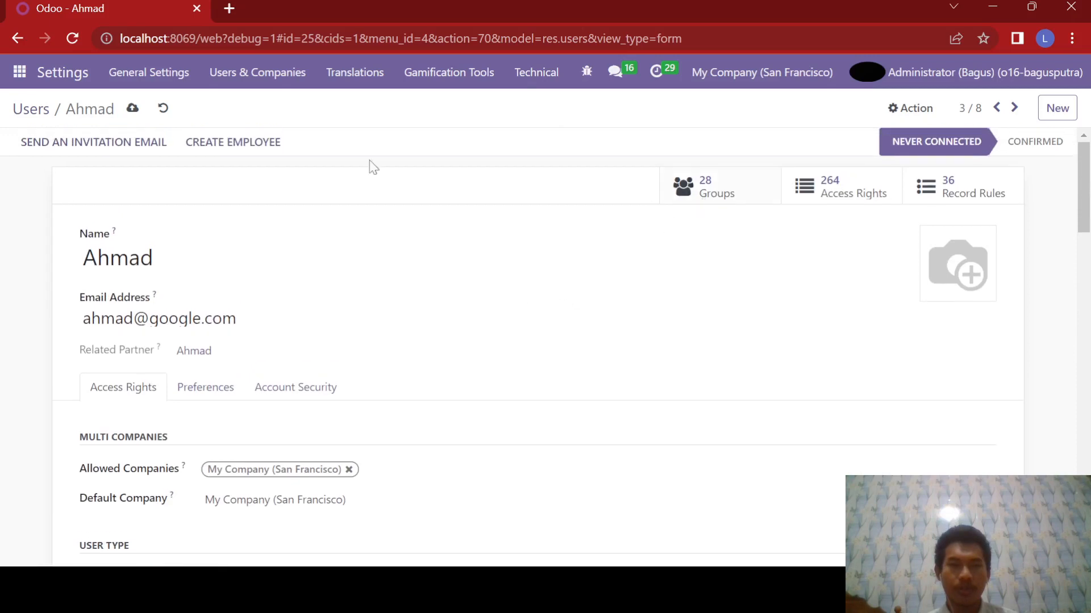
Save the user with only Inventory Administrator left (29 groups) and return to Users
click(134, 108)
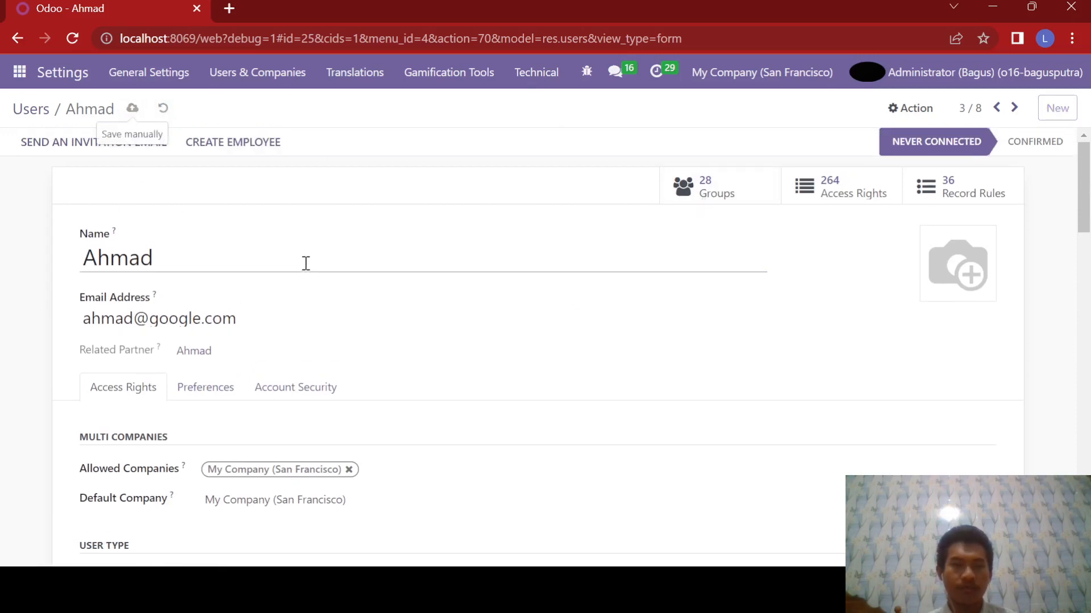
scroll(385, 282, down, 6)
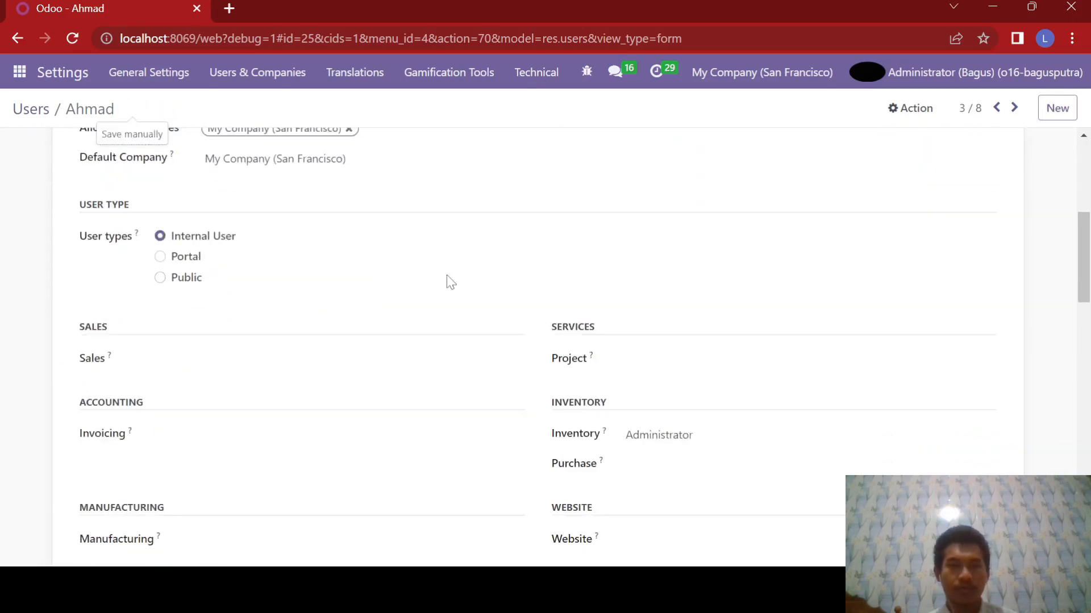
scroll(517, 287, down, 5)
scroll(609, 268, down, 5)
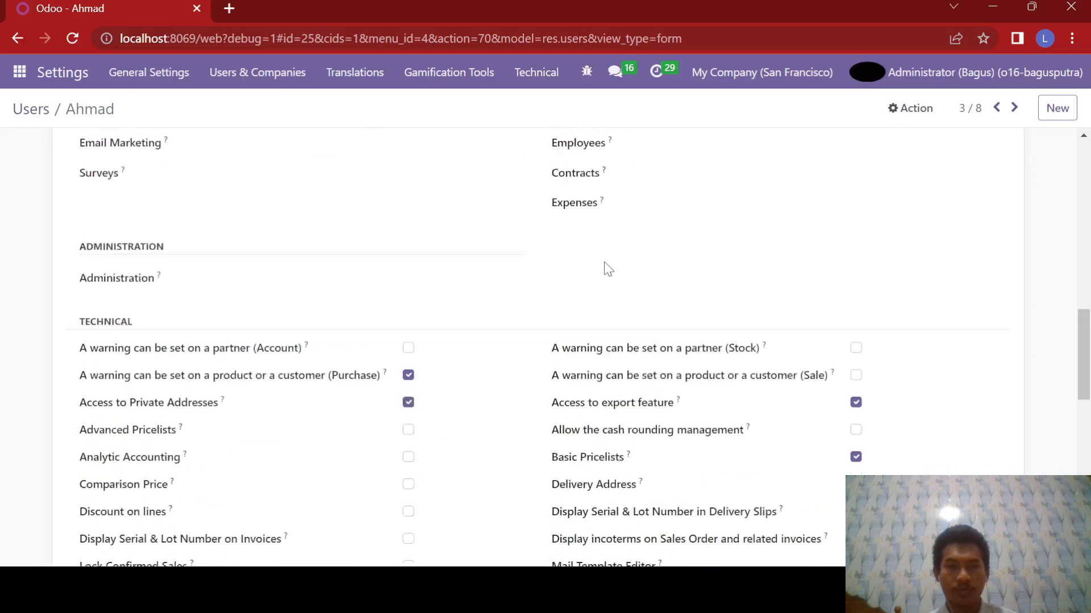
scroll(596, 263, up, 15)
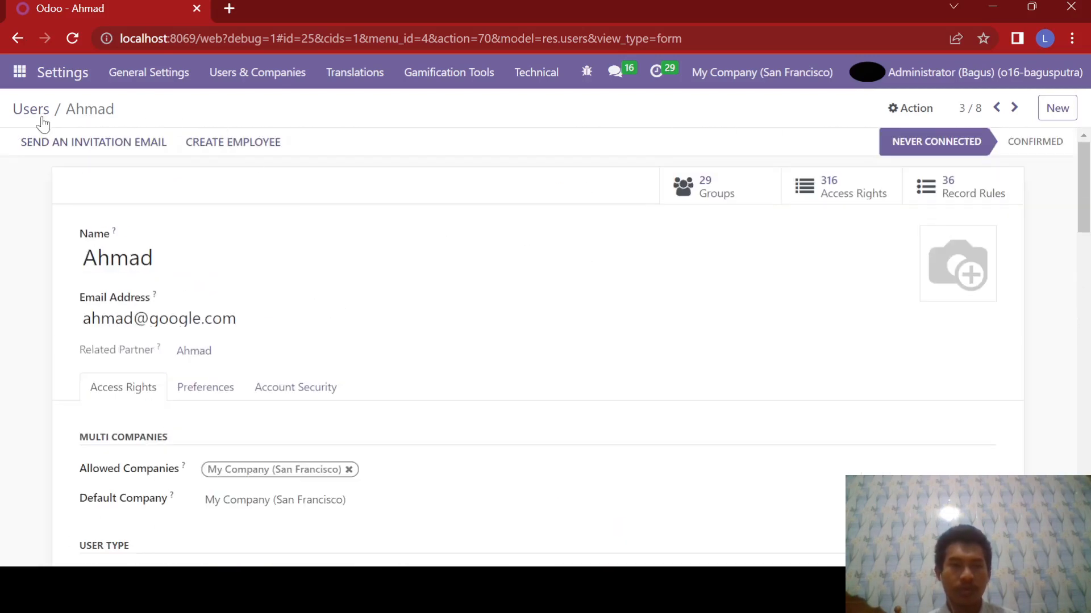
key(alt+Left)
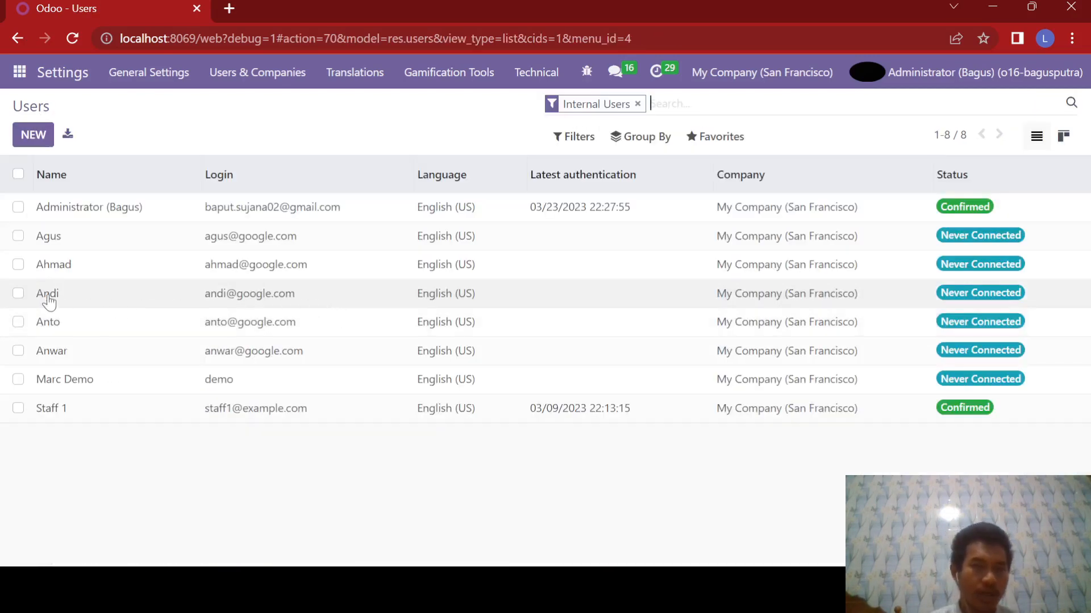
On the fourth user's record, clear Sales, Project, Inventory and Purchase access and set Website to Restricted Editor
click(50, 301)
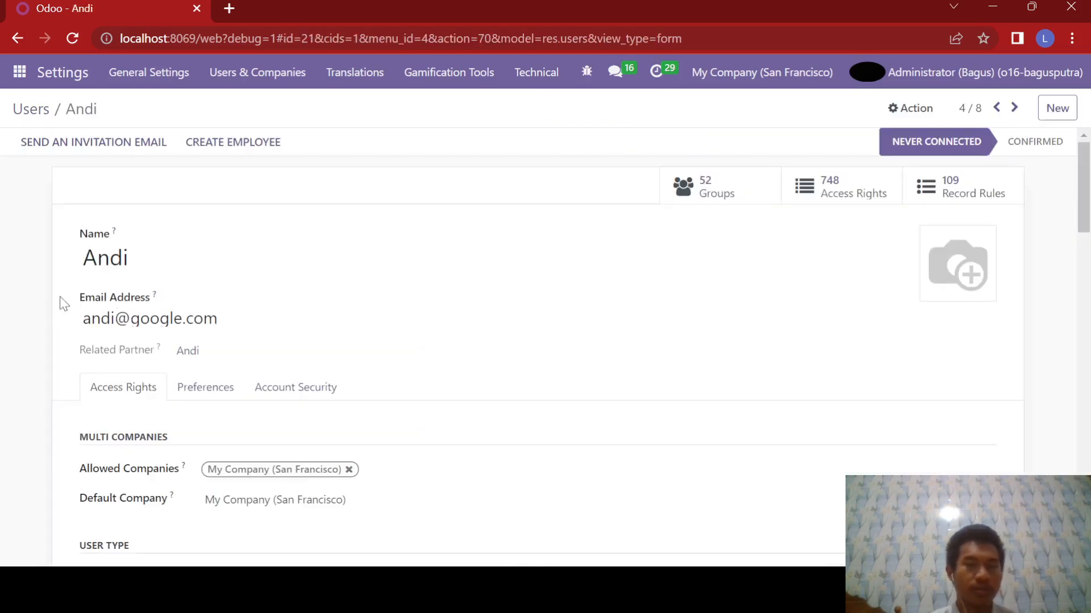
scroll(290, 270, down, 10)
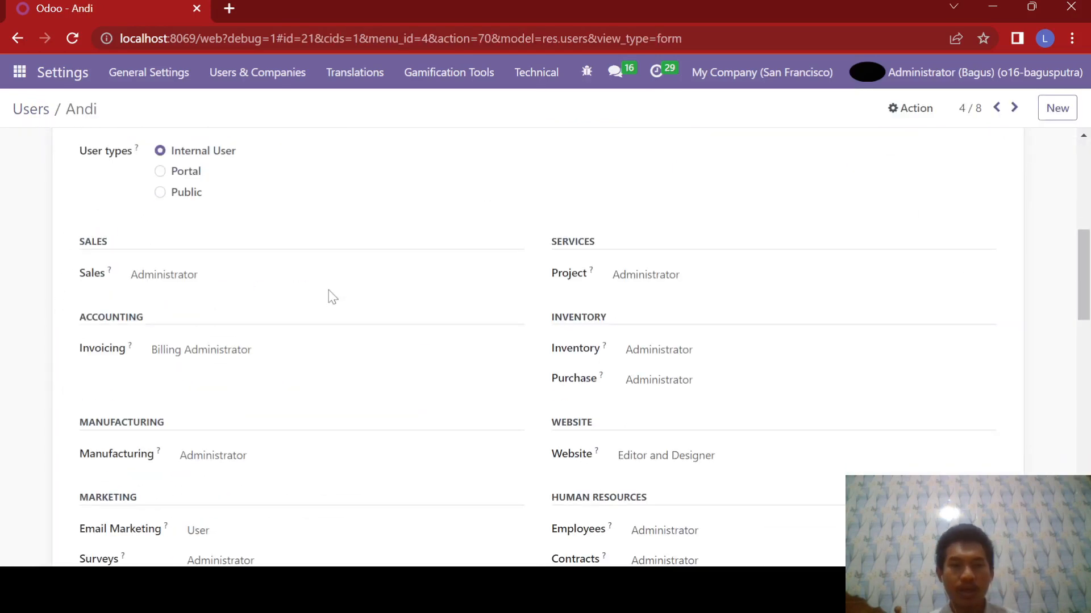
scroll(267, 287, up, 2)
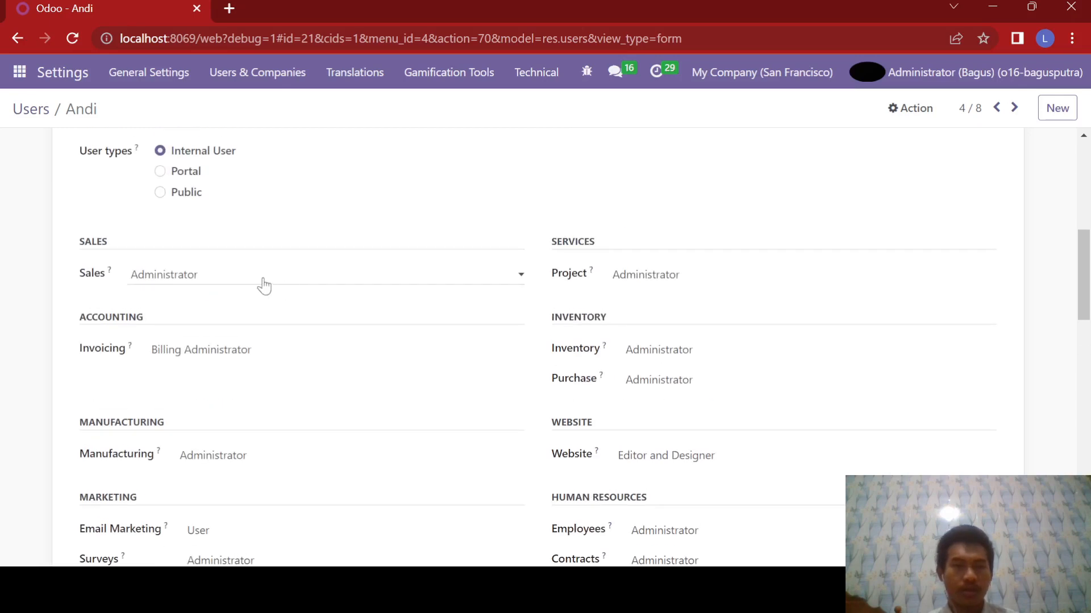
click(273, 297)
click(660, 283)
click(664, 303)
click(661, 352)
click(662, 376)
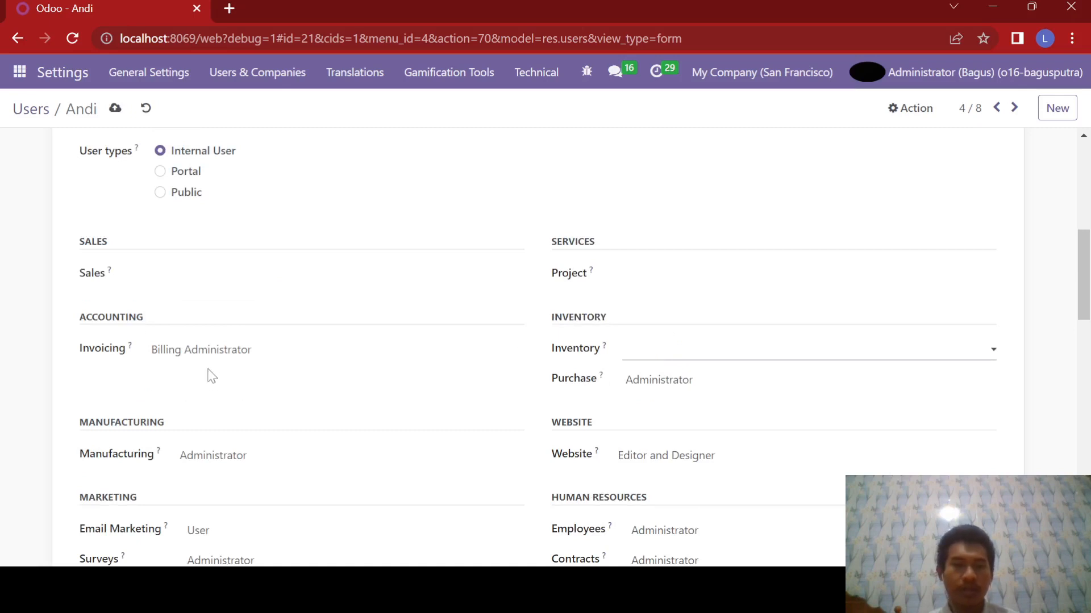
click(703, 390)
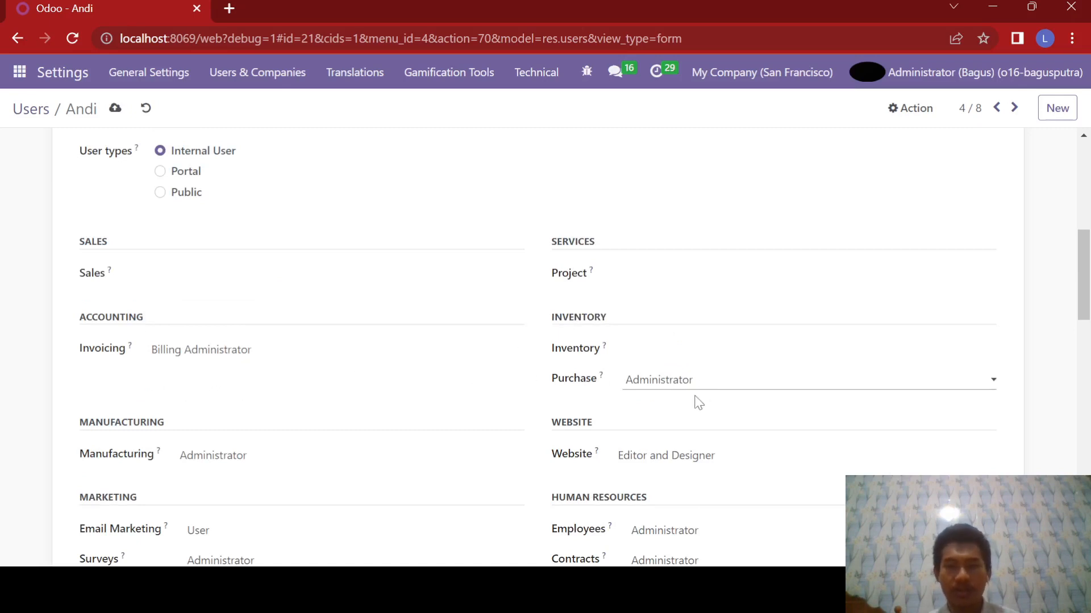
click(692, 402)
click(669, 463)
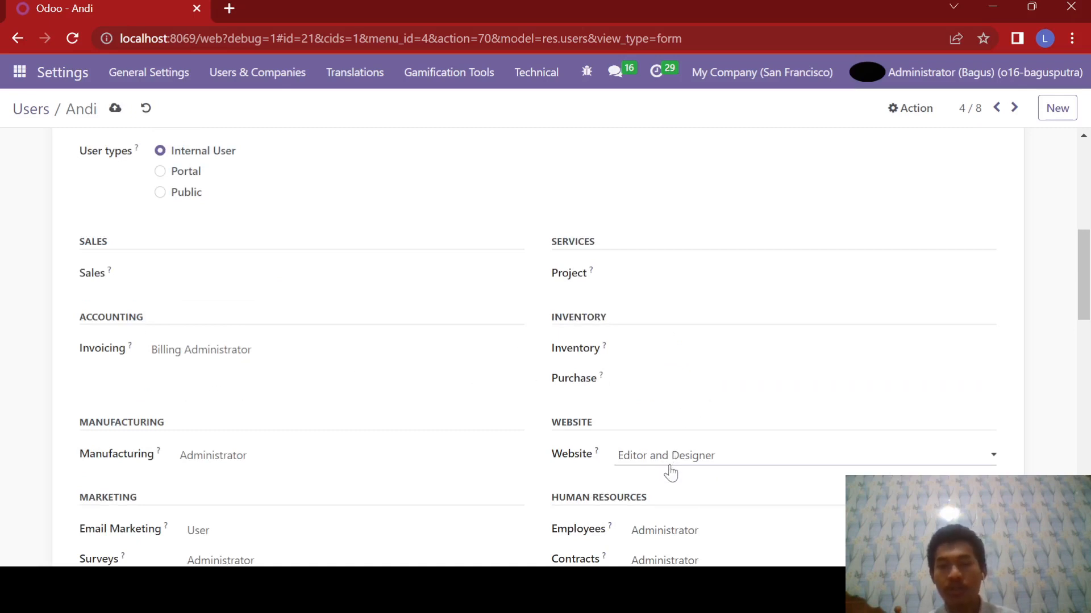
click(670, 489)
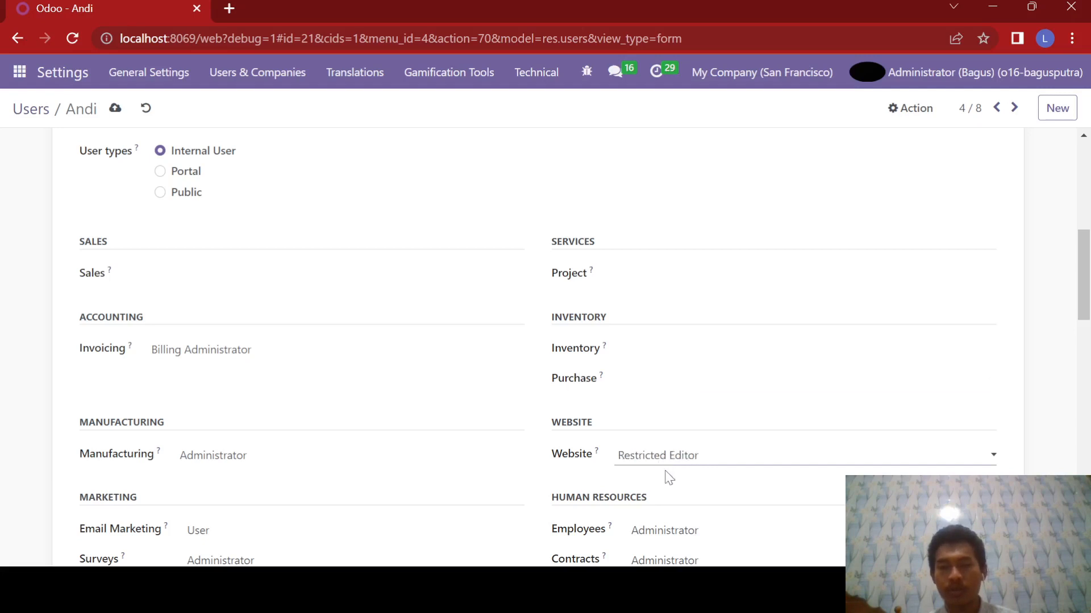
Clear the Employees, Contracts, Expenses, Surveys, Email Marketing and Manufacturing access levels
scroll(670, 478, down, 5)
click(675, 298)
click(677, 305)
click(680, 318)
click(675, 335)
click(675, 361)
click(256, 311)
click(261, 327)
click(257, 290)
click(261, 296)
scroll(272, 329, up, 3)
click(238, 373)
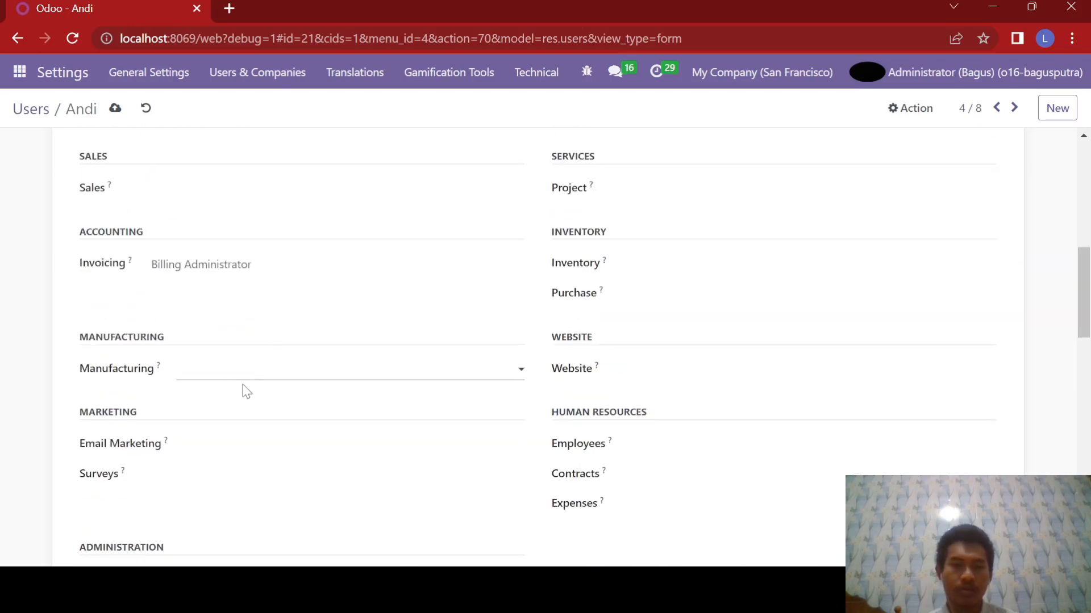
click(246, 392)
scroll(341, 296, down, 5)
scroll(341, 290, up, 10)
scroll(288, 292, up, 1)
Save the user's access changes and return to the users list
click(115, 109)
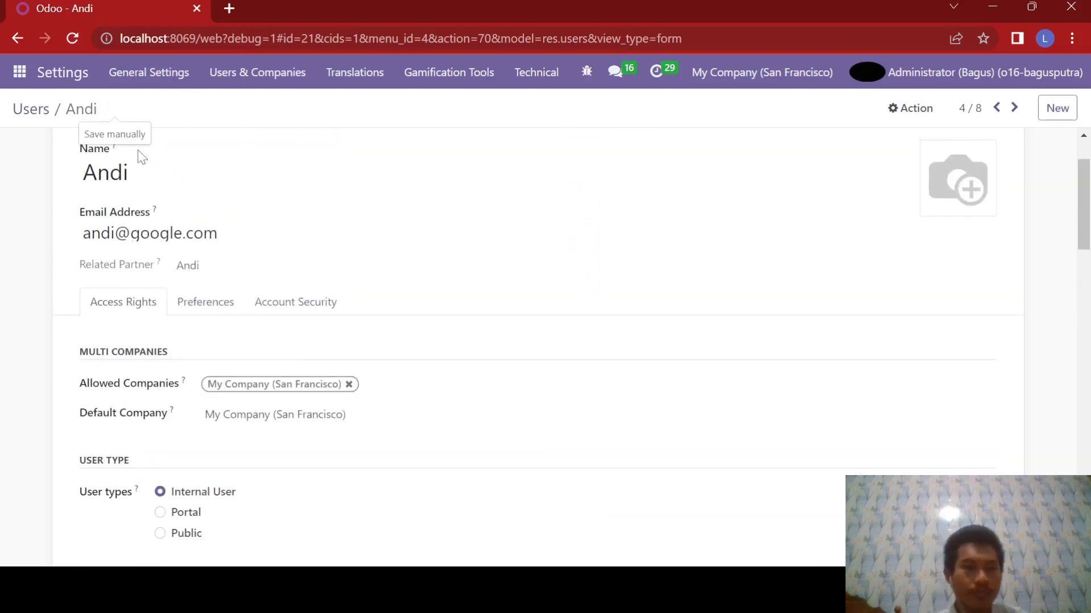
scroll(202, 158, up, 2)
click(20, 124)
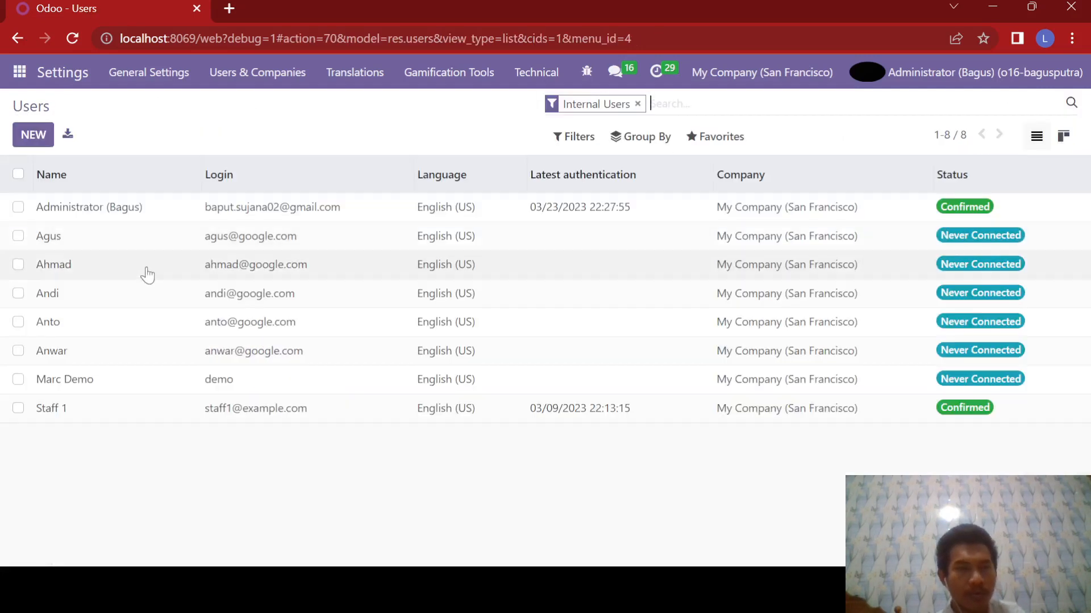
On the fifth user's record, downgrade Invoicing to Billing and clear Sales, Project, Inventory, Purchase and Website access
click(54, 328)
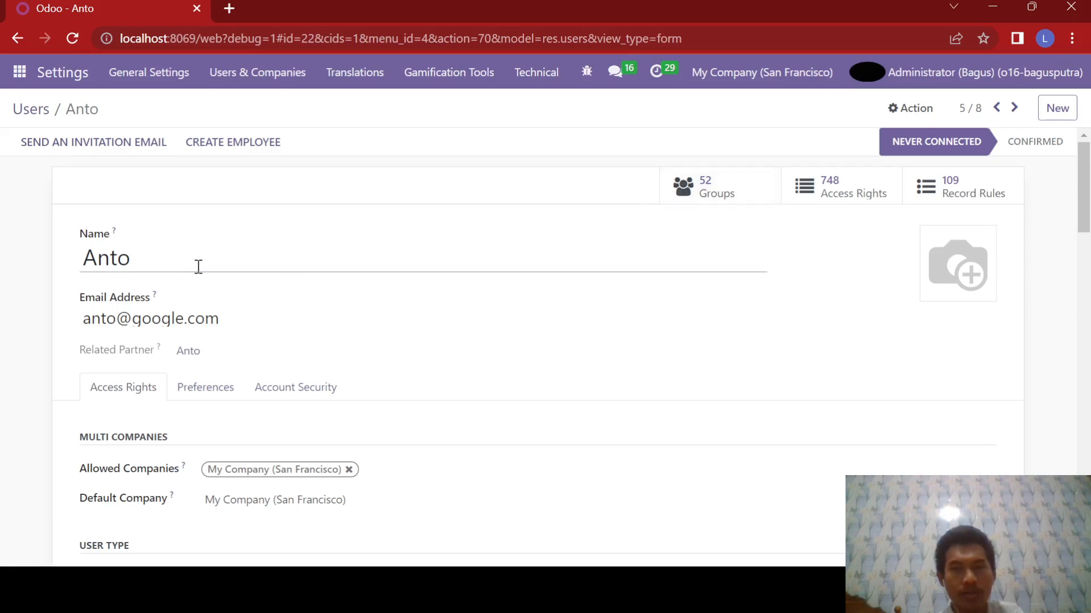
scroll(210, 270, down, 6)
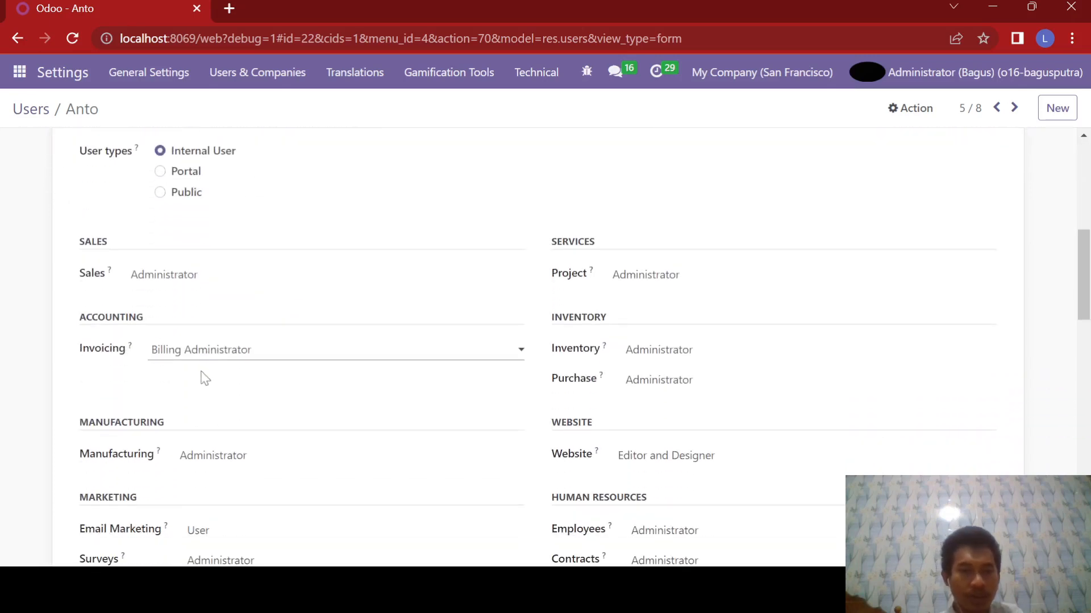
click(204, 389)
click(247, 299)
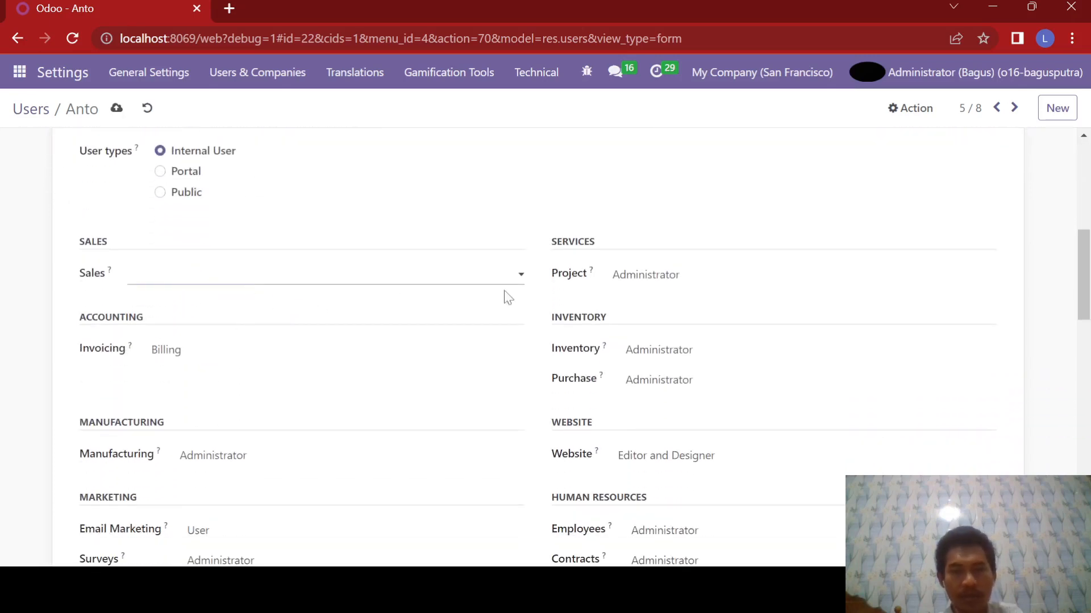
click(637, 280)
click(641, 296)
click(650, 347)
click(650, 366)
click(657, 407)
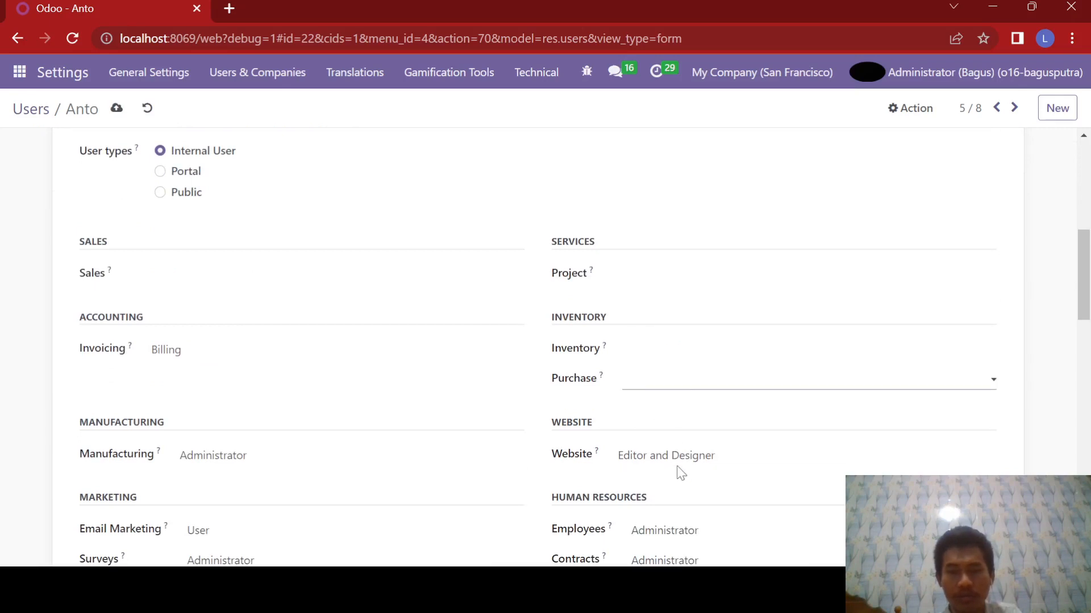
click(674, 461)
click(673, 476)
Clear Employees, Contracts, Expenses, Email Marketing, Manufacturing and Surveys access, then save Anto's record
scroll(673, 476, down, 3)
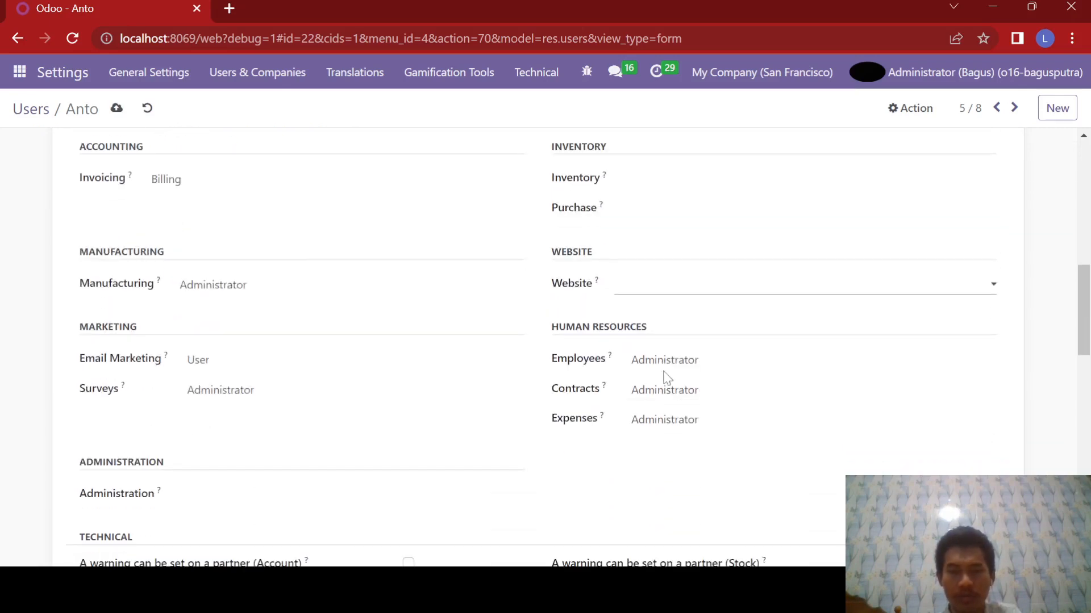
click(669, 377)
click(670, 409)
click(670, 424)
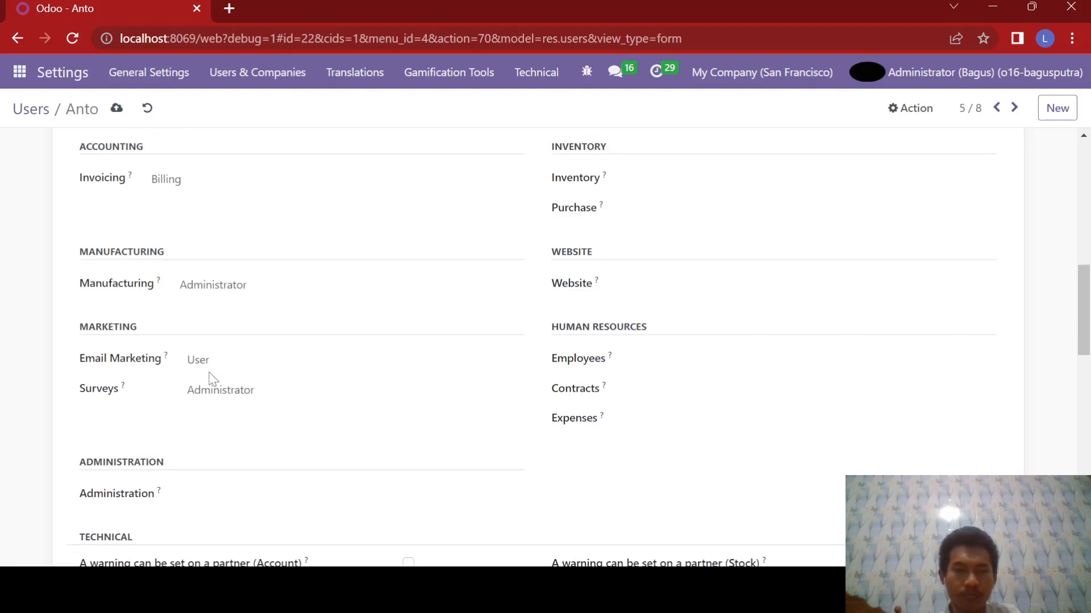
click(221, 359)
click(238, 290)
click(245, 398)
scroll(441, 341, down, 10)
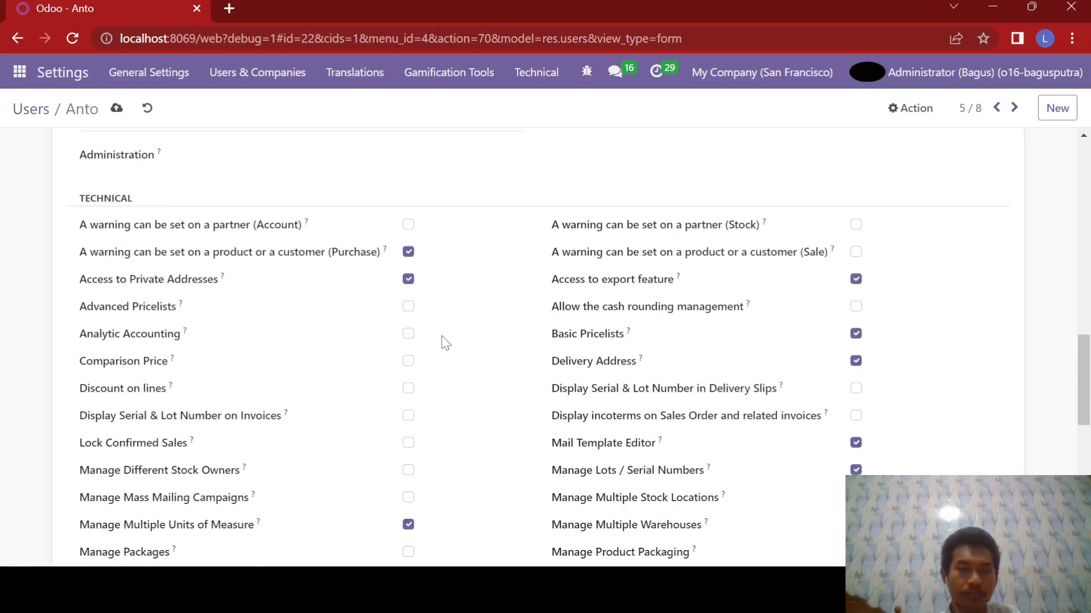
scroll(468, 300, up, 12)
scroll(468, 293, up, 10)
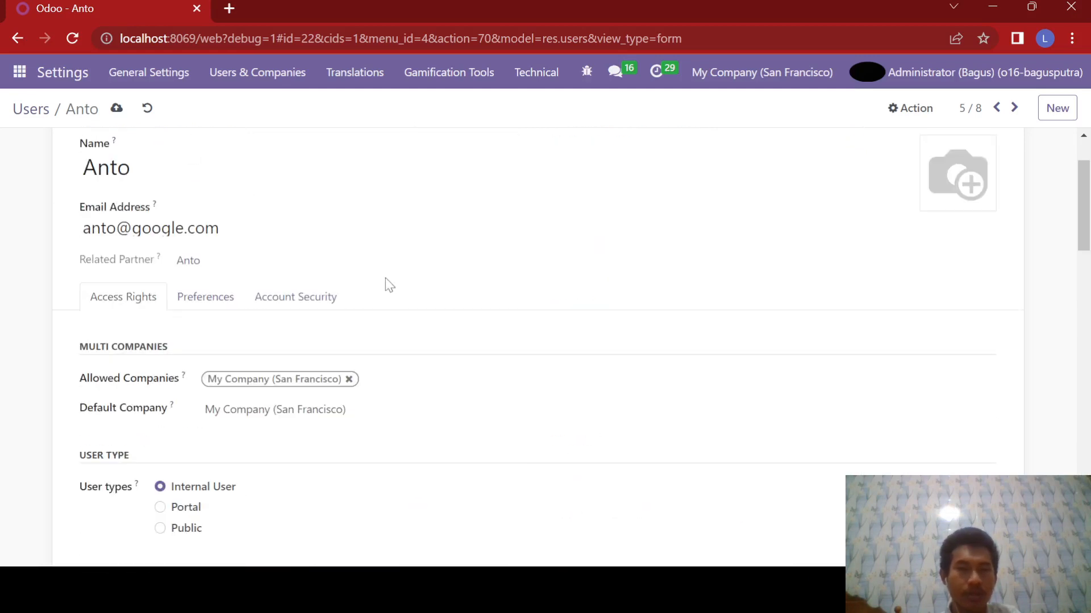
click(116, 109)
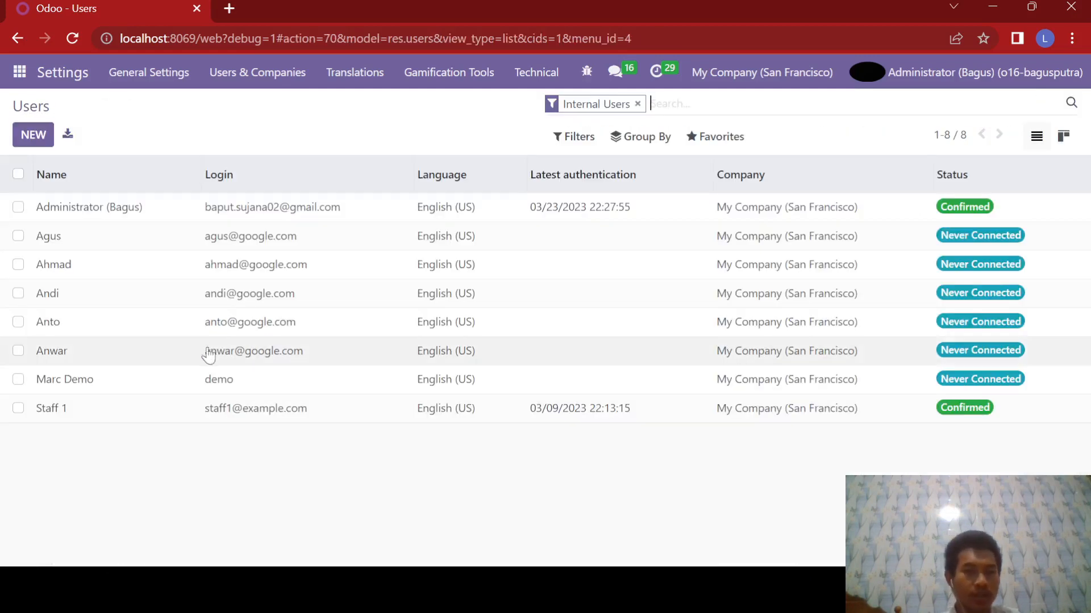
Open Anwar's record and inspect his 52 groups and 748 access rights, returning to his form
click(66, 350)
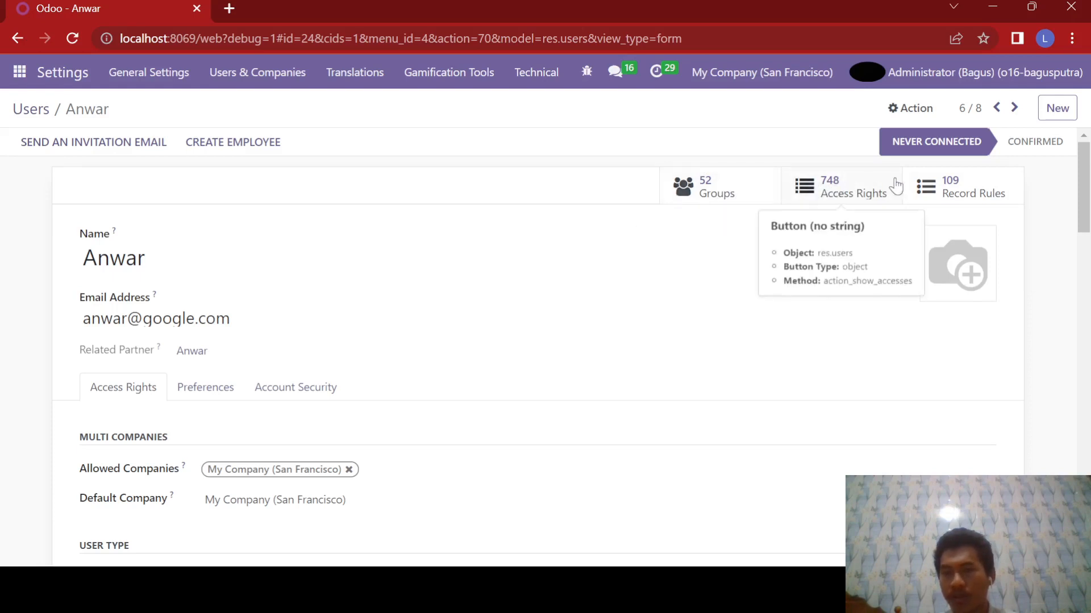
click(755, 191)
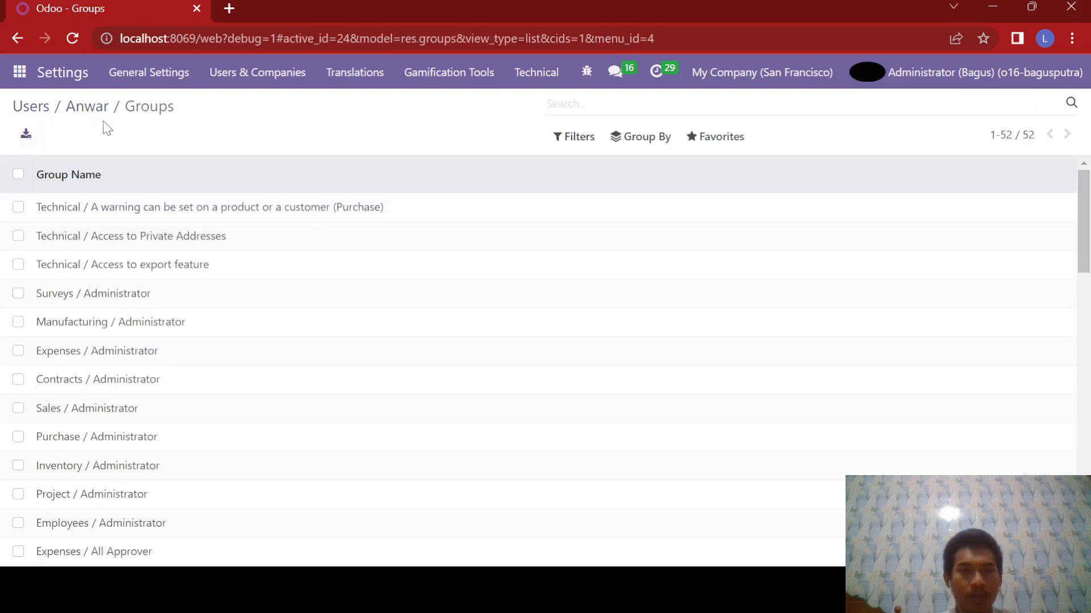
scroll(173, 246, down, 20)
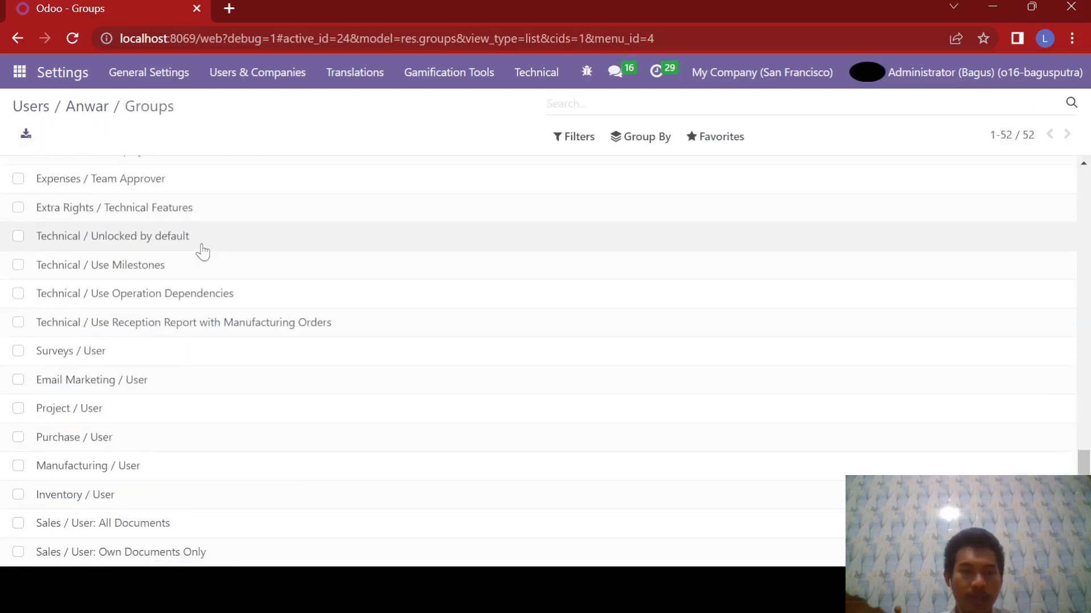
scroll(203, 254, up, 20)
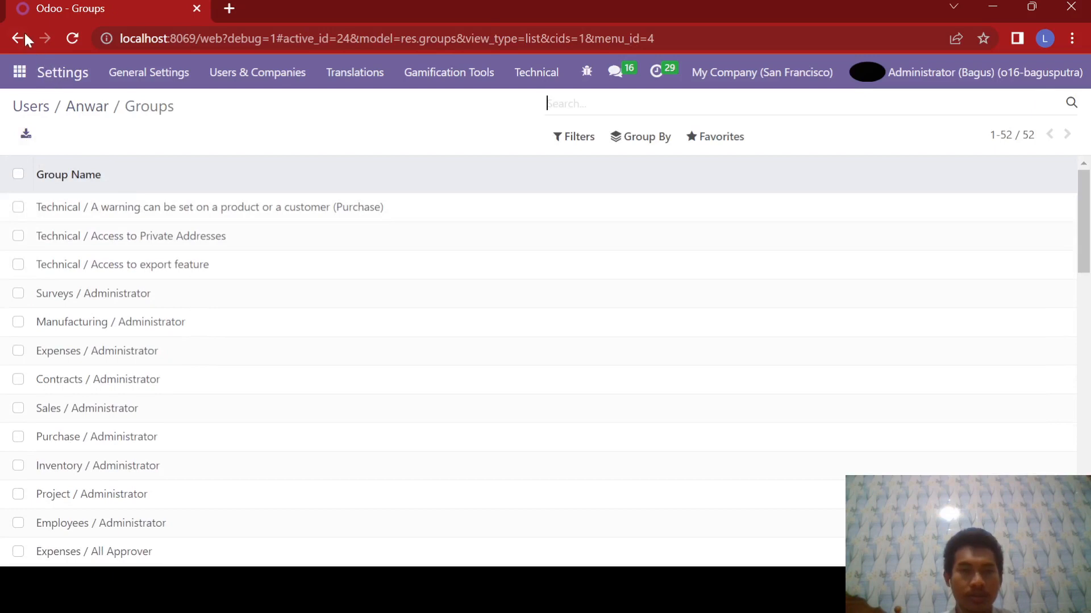
click(25, 38)
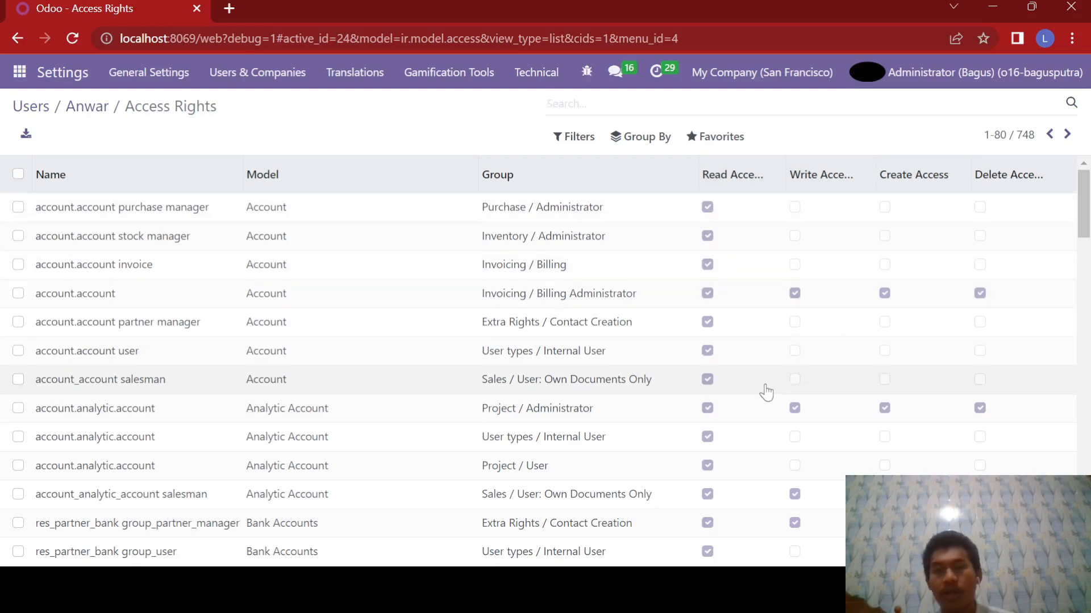
scroll(710, 283, down, 6)
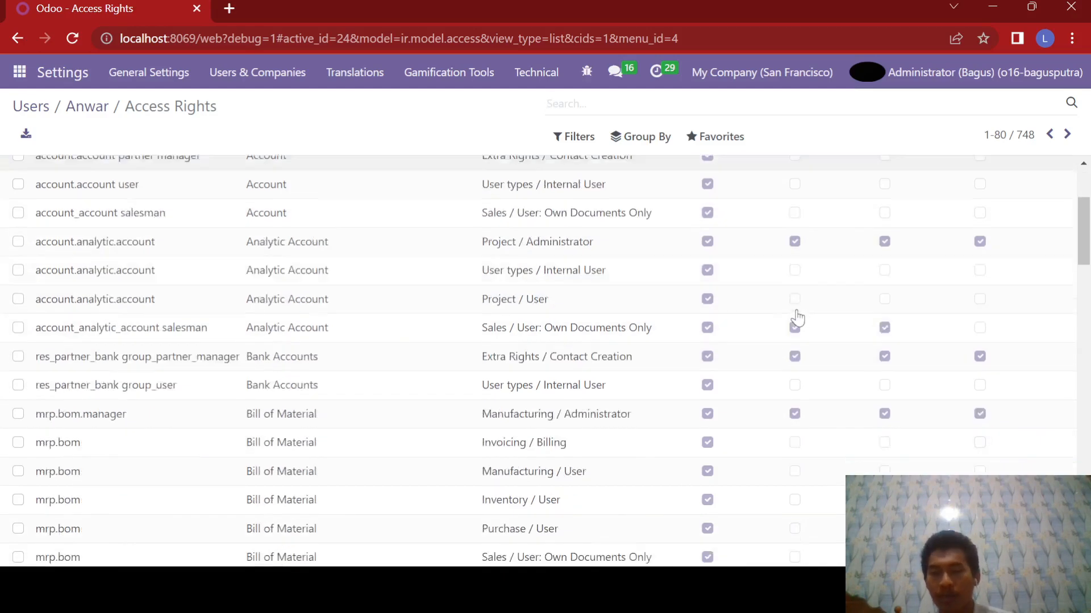
scroll(494, 287, up, 6)
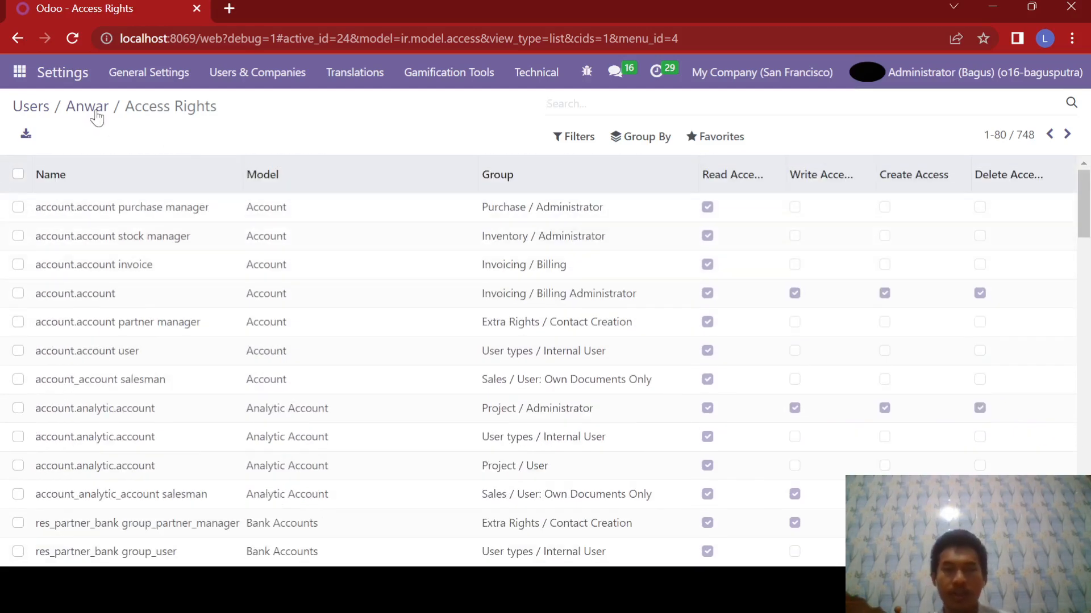
key(alt+Left)
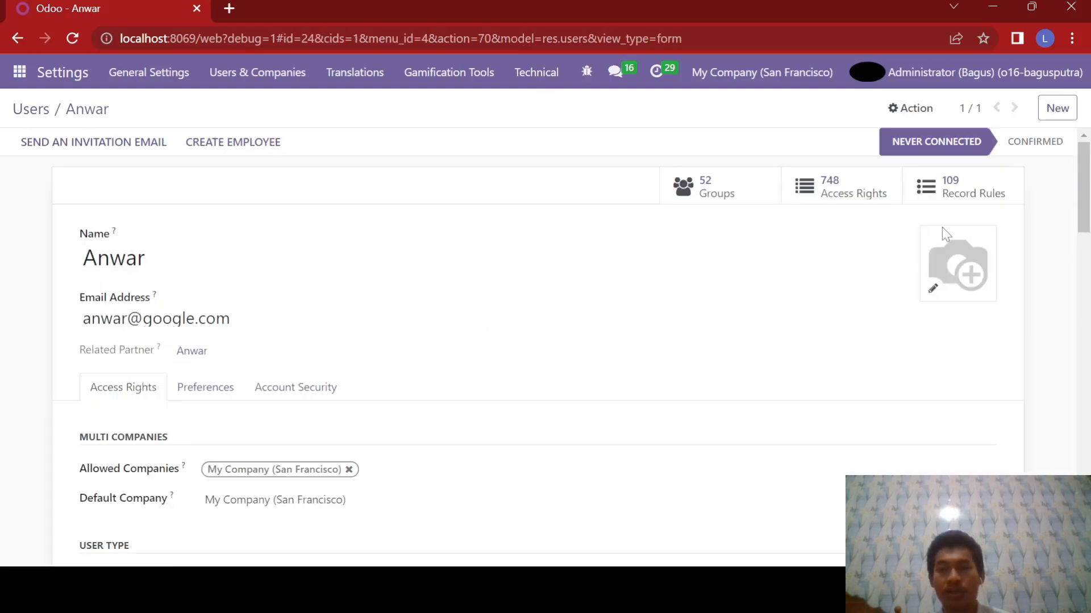
Review the 109 record rules that apply to Anwar, then go back to his record
click(976, 195)
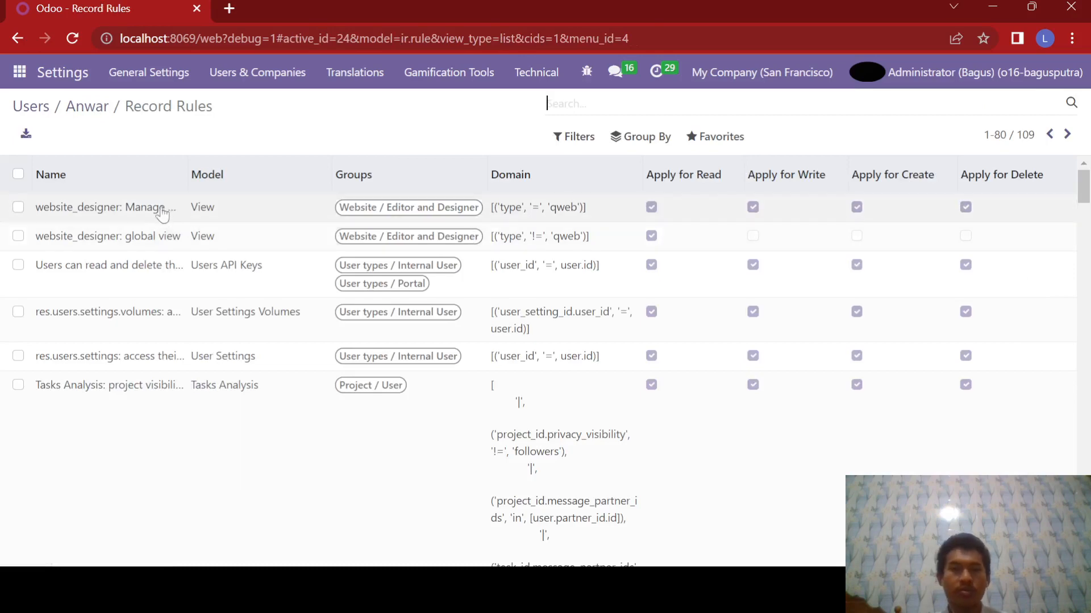
scroll(341, 245, down, 15)
scroll(458, 256, up, 15)
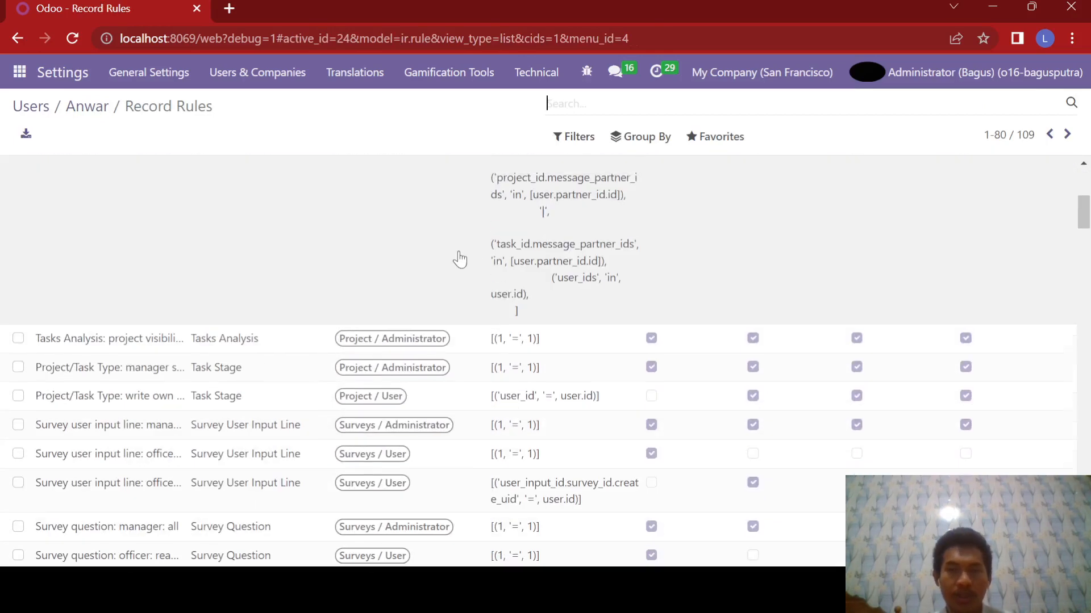
click(99, 110)
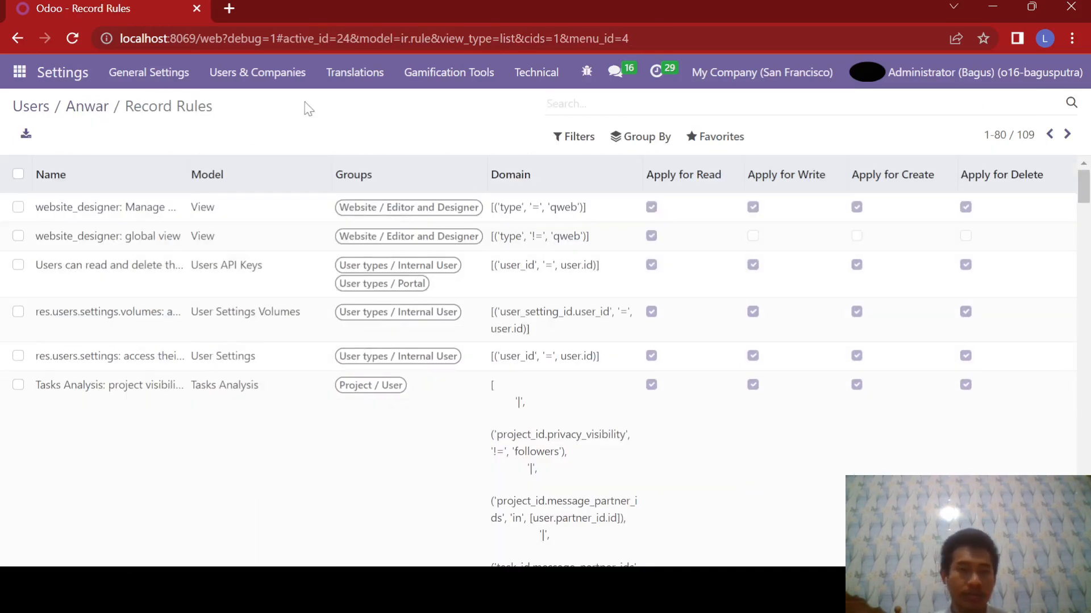
Scroll through Anwar's application access levels, then return to the internal users list
scroll(591, 236, down, 7)
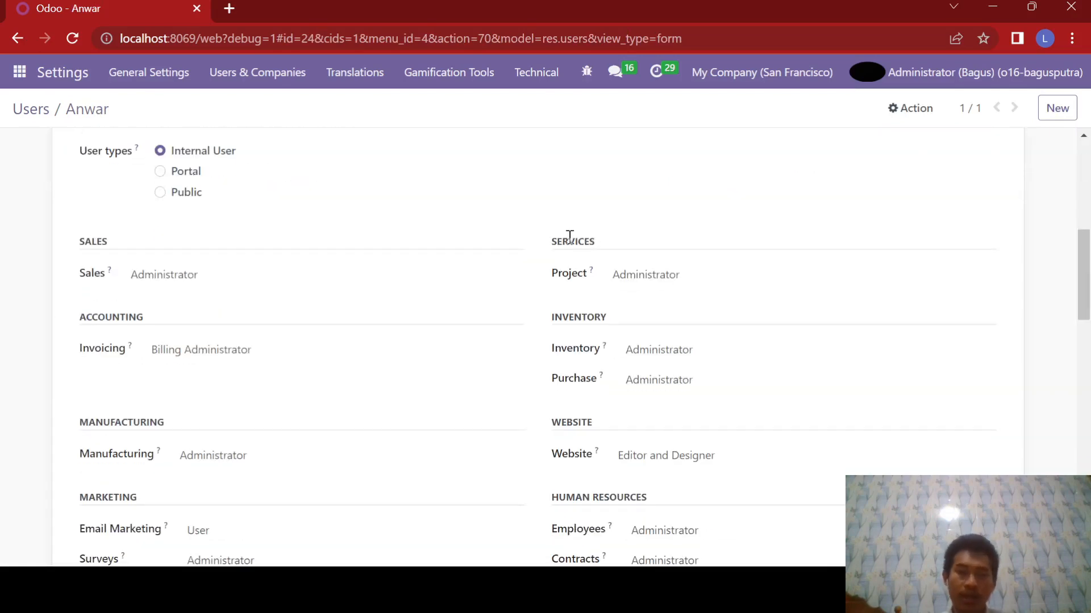
scroll(403, 276, down, 4)
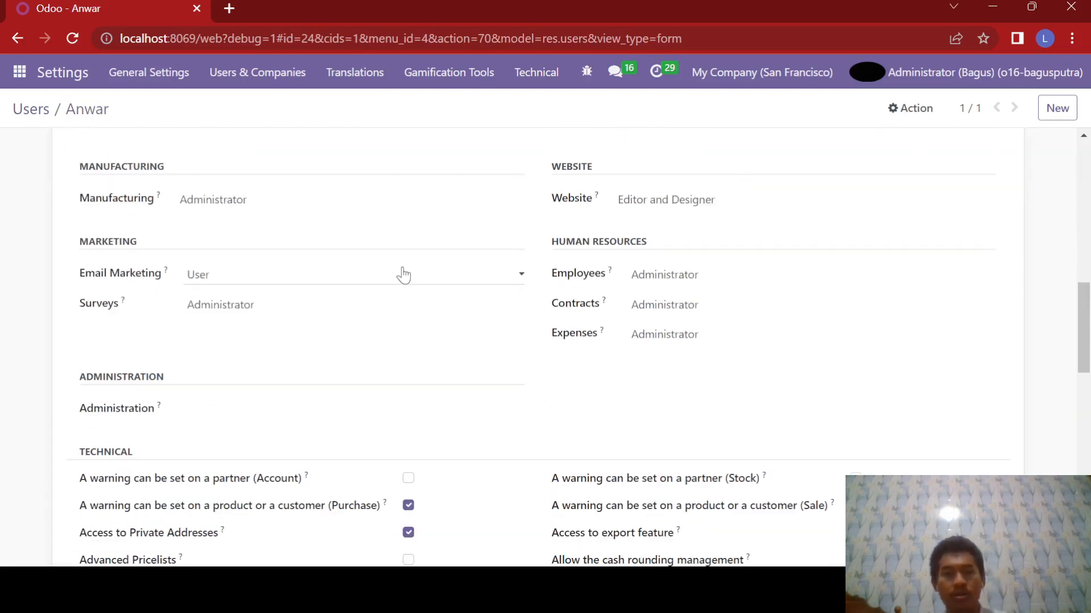
scroll(471, 310, down, 6)
scroll(470, 317, up, 7)
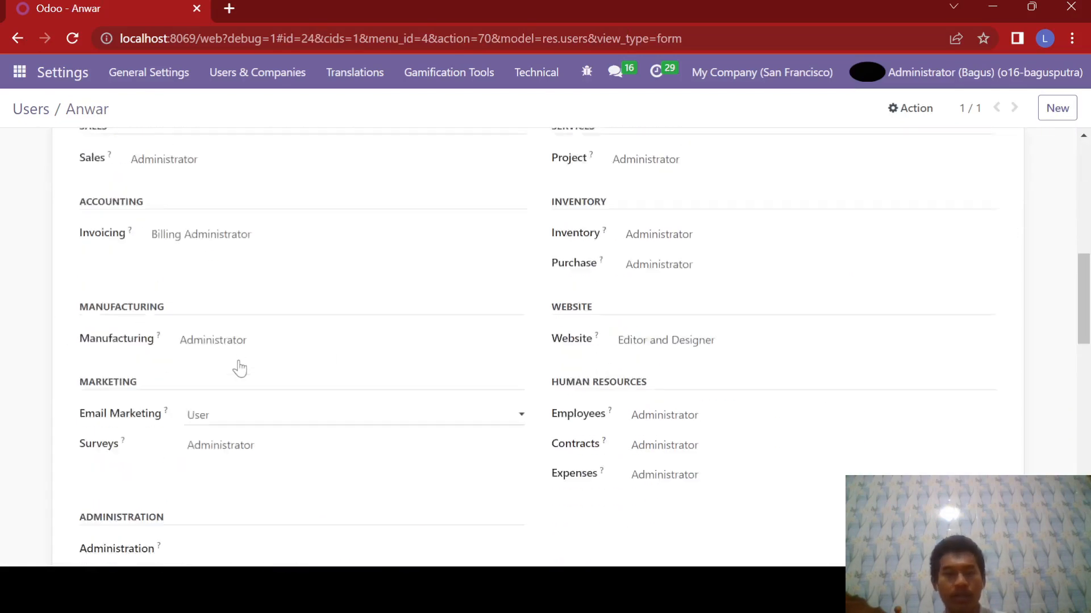
scroll(204, 377, up, 5)
scroll(454, 404, down, 6)
scroll(214, 383, up, 8)
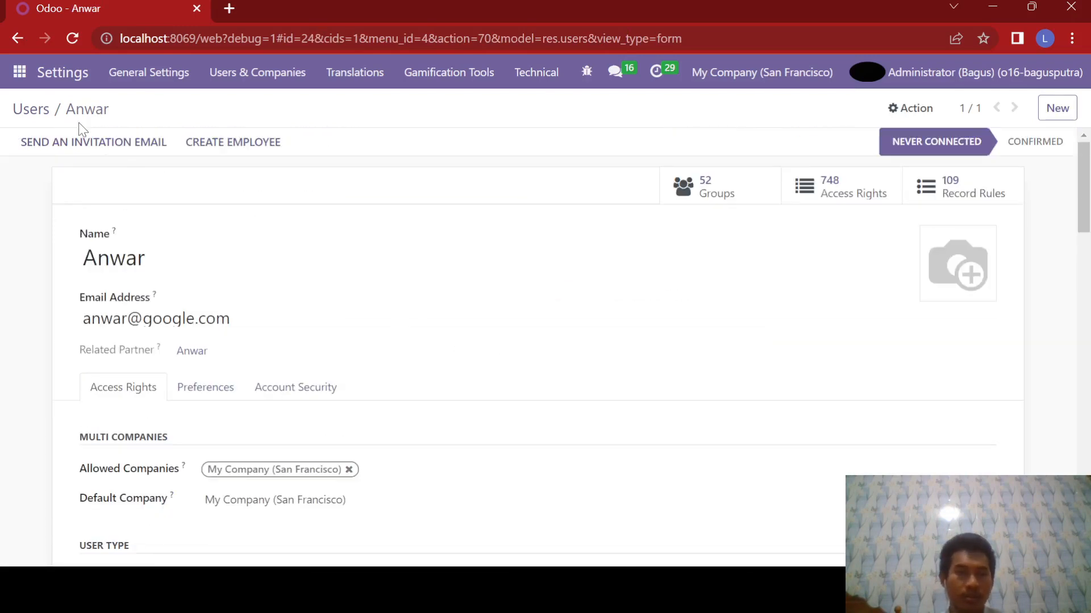
click(31, 112)
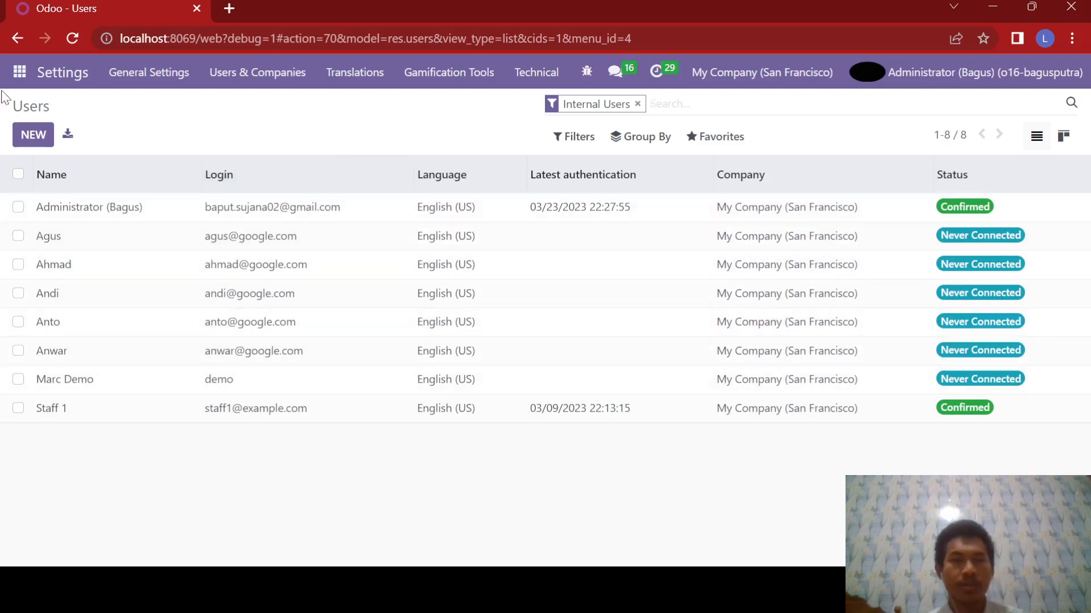
Check Andi's Billing Administrator invoicing access on his user form, then return to the users list
click(909, 73)
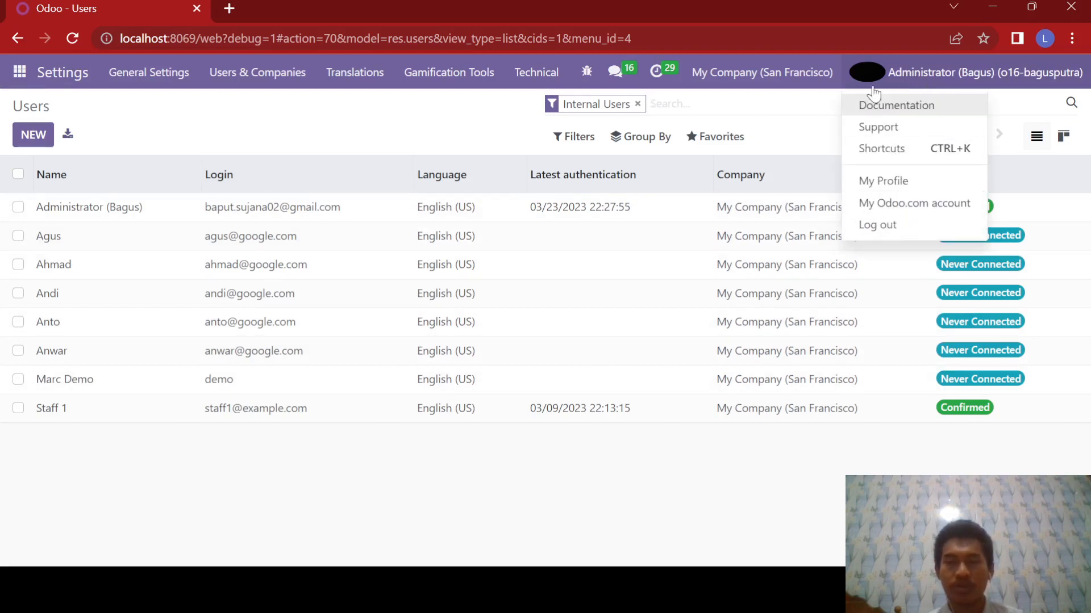
click(897, 74)
click(923, 80)
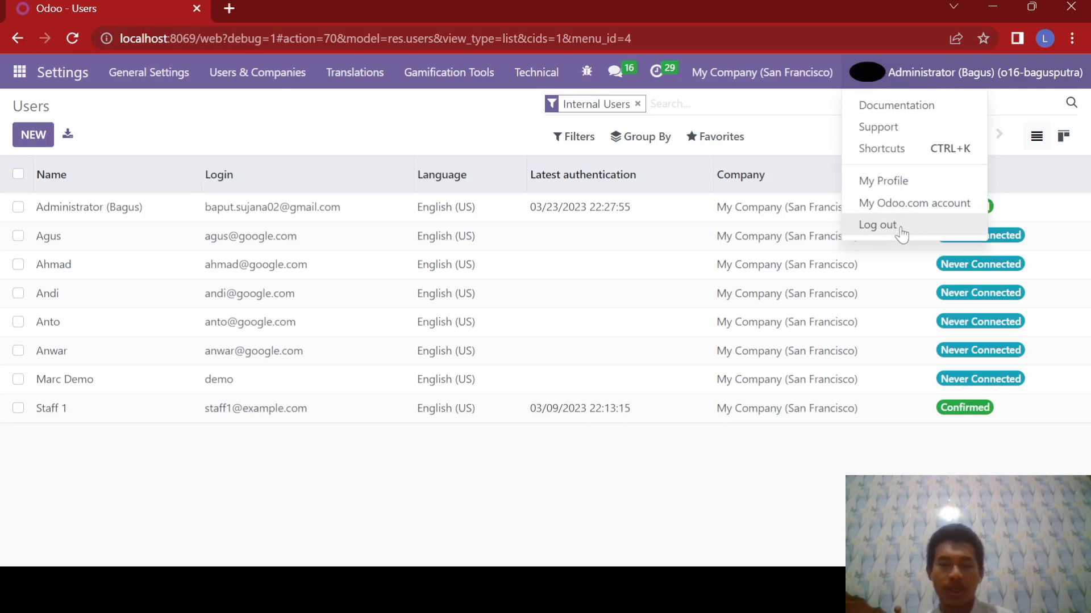
click(486, 451)
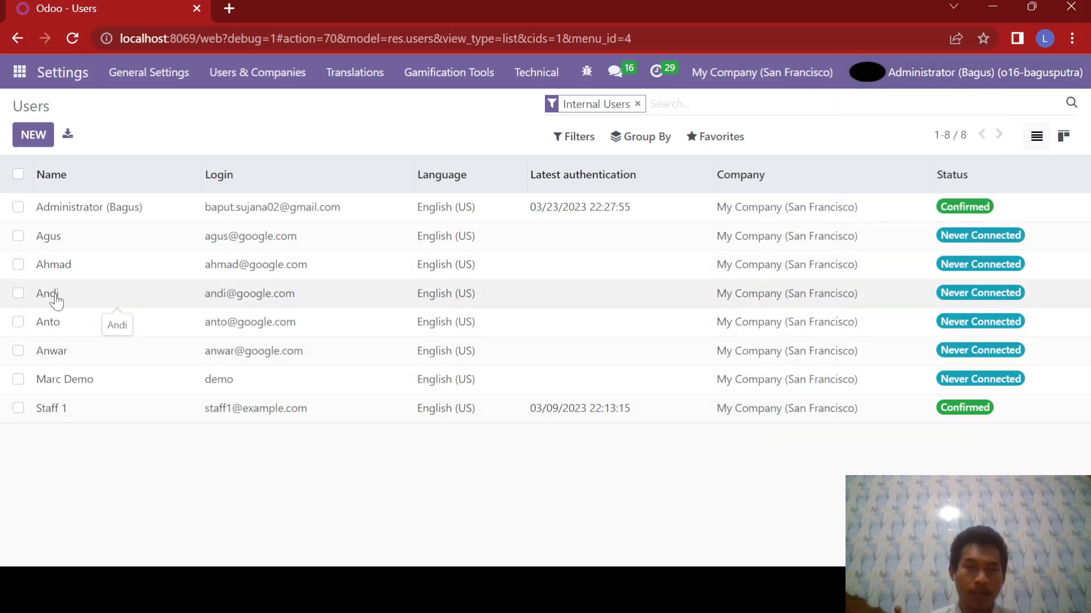
click(75, 305)
scroll(307, 304, down, 5)
scroll(346, 302, down, 5)
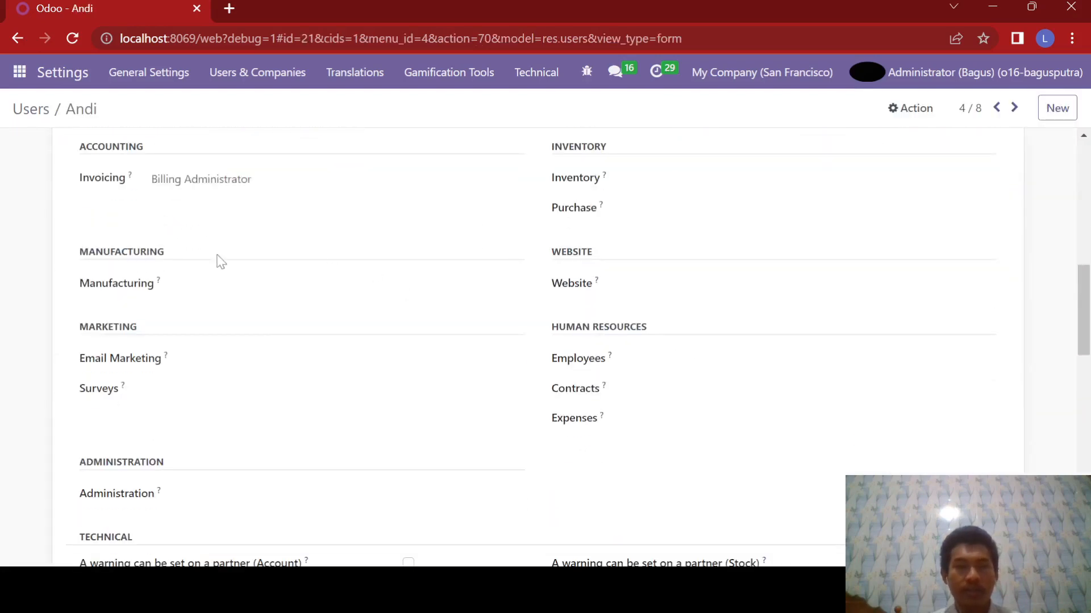
scroll(99, 190, up, 6)
scroll(126, 301, down, 3)
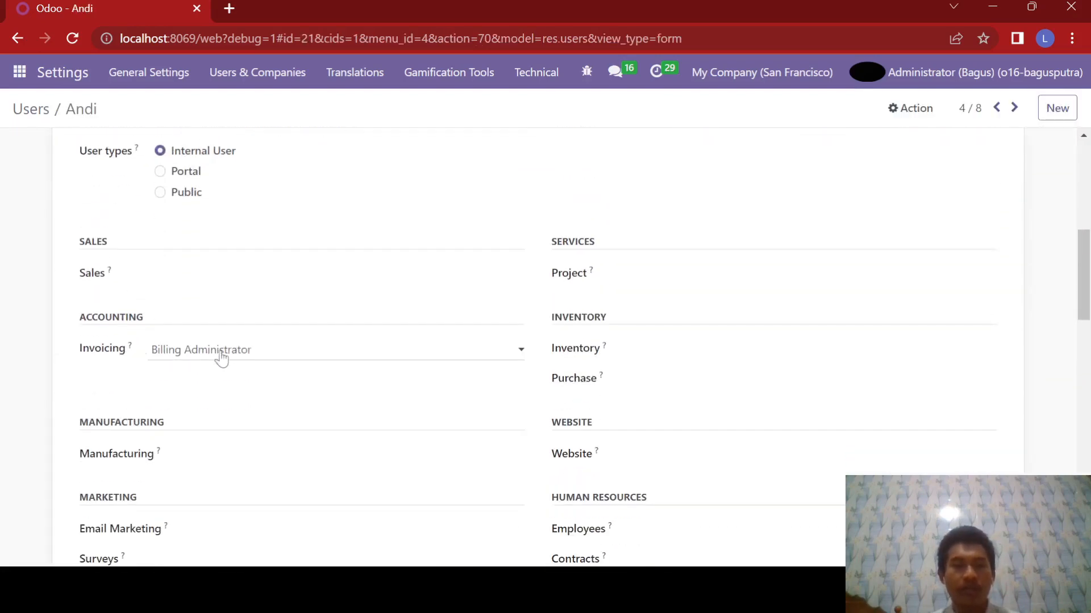
click(17, 38)
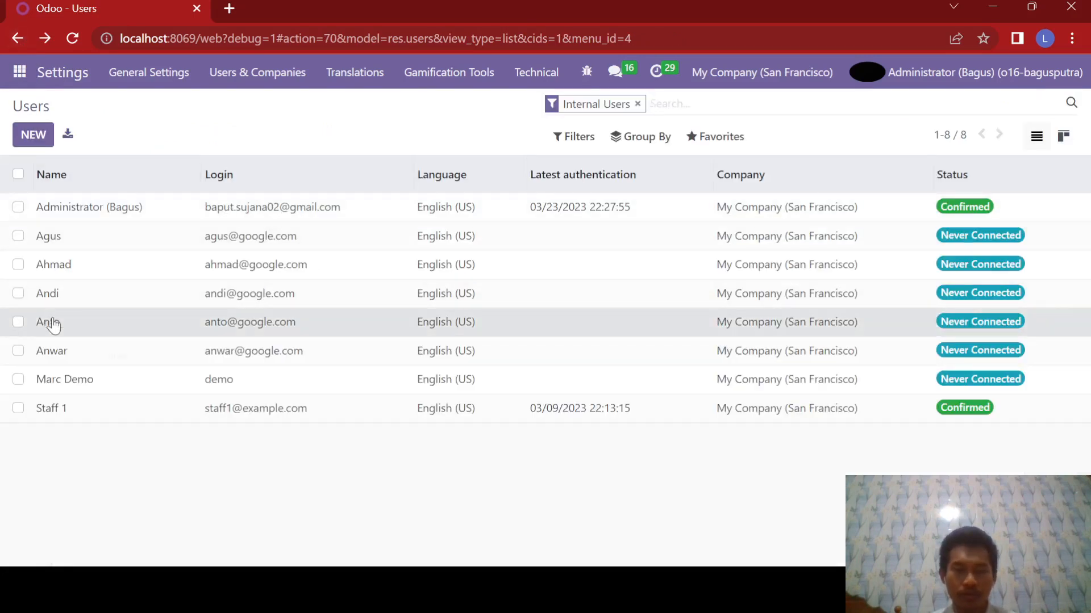
View Anto's Billing invoicing access, then log out of the administrator account
click(49, 321)
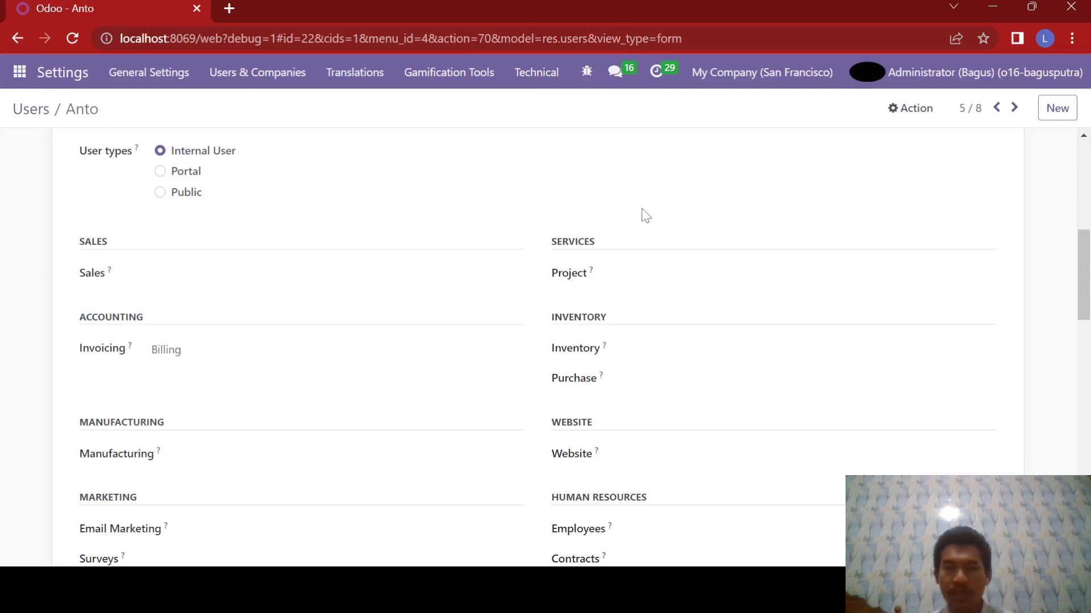
scroll(640, 214, up, 7)
click(868, 72)
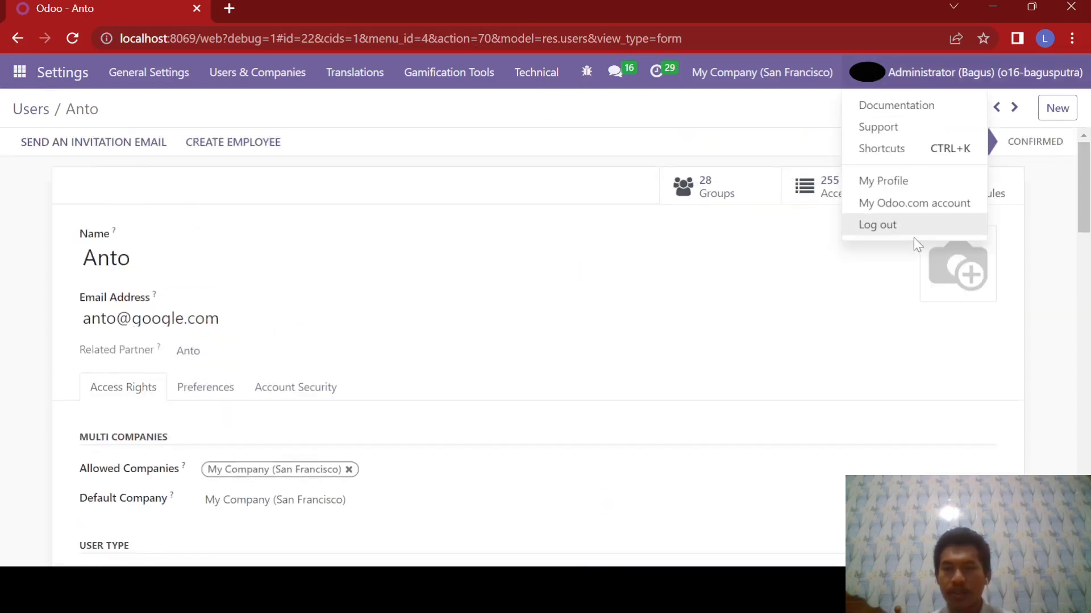
click(909, 227)
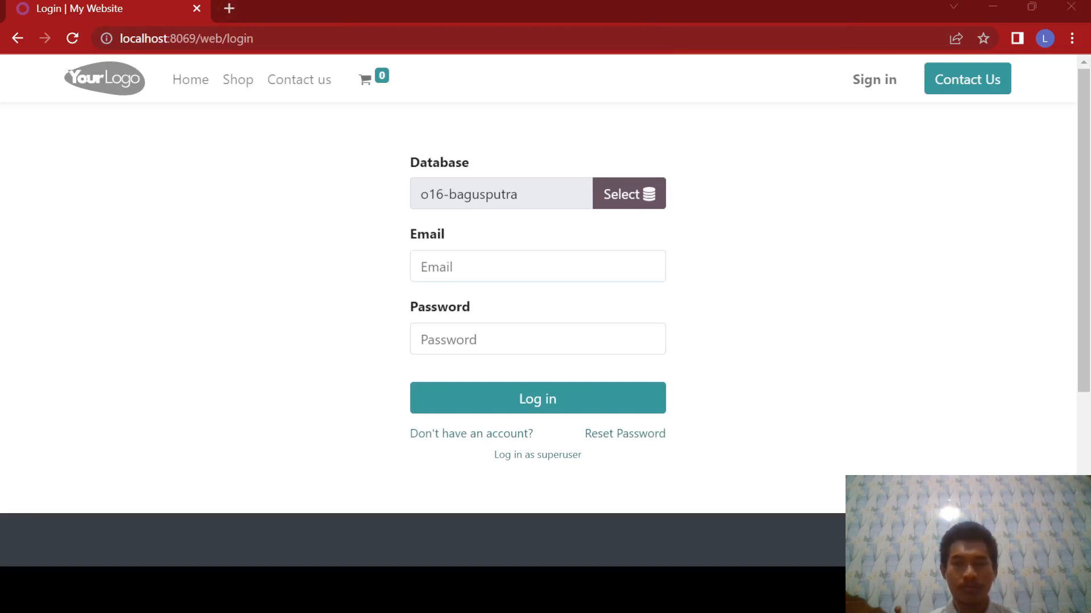
Open the Odoo website home page in a new browser tab and return to the login form
key(alt+Tab)
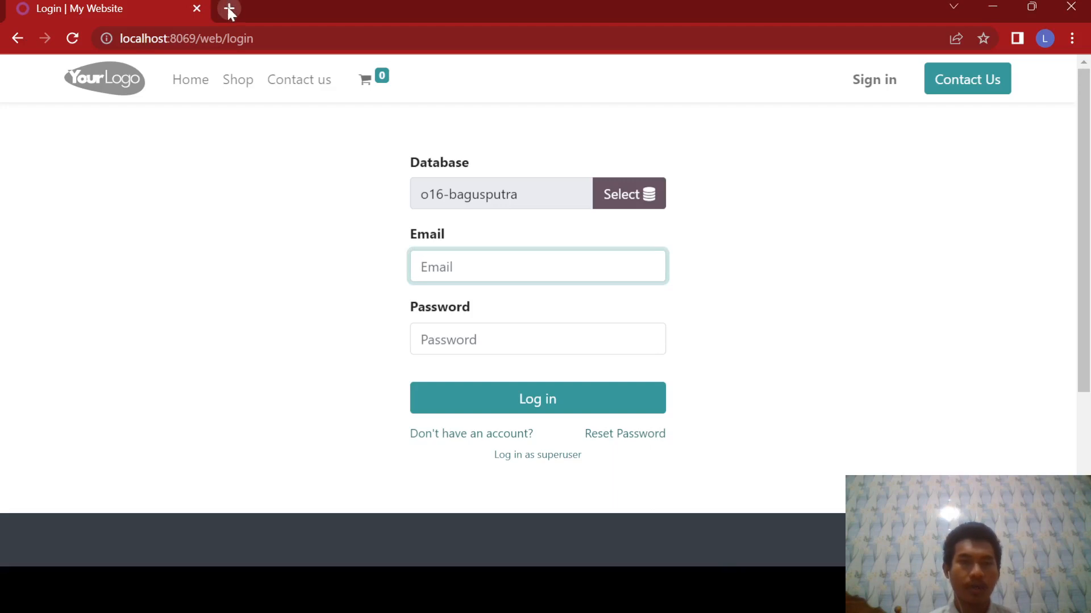
click(227, 9)
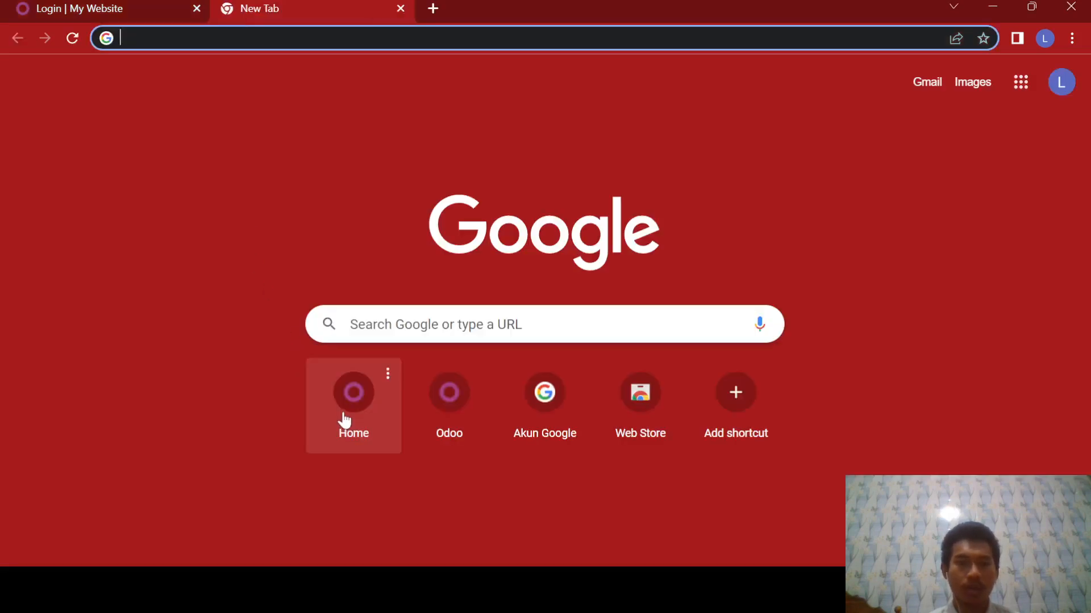
click(345, 420)
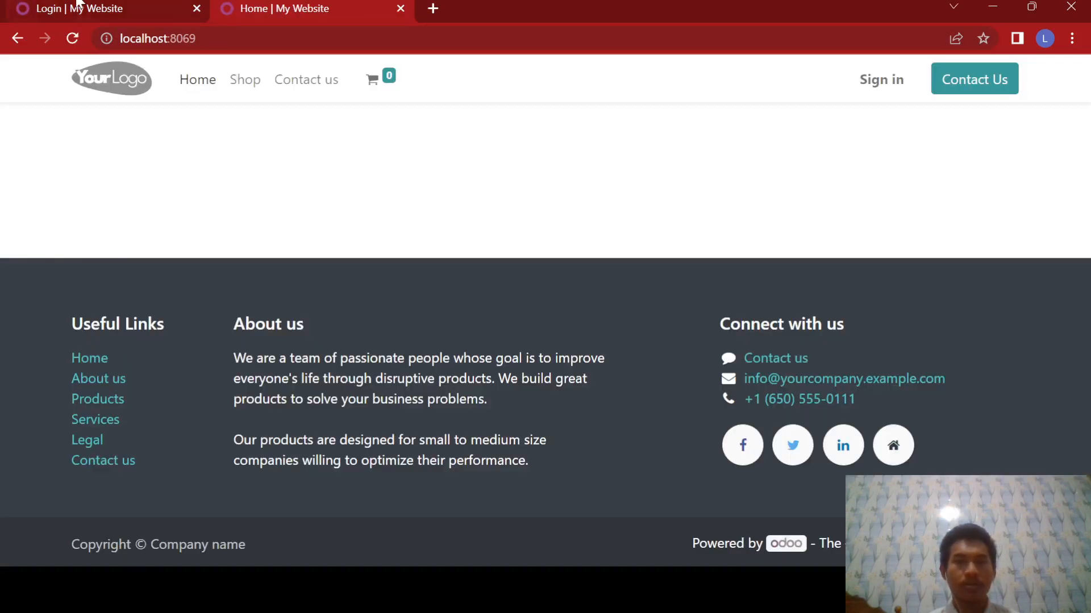
click(78, 4)
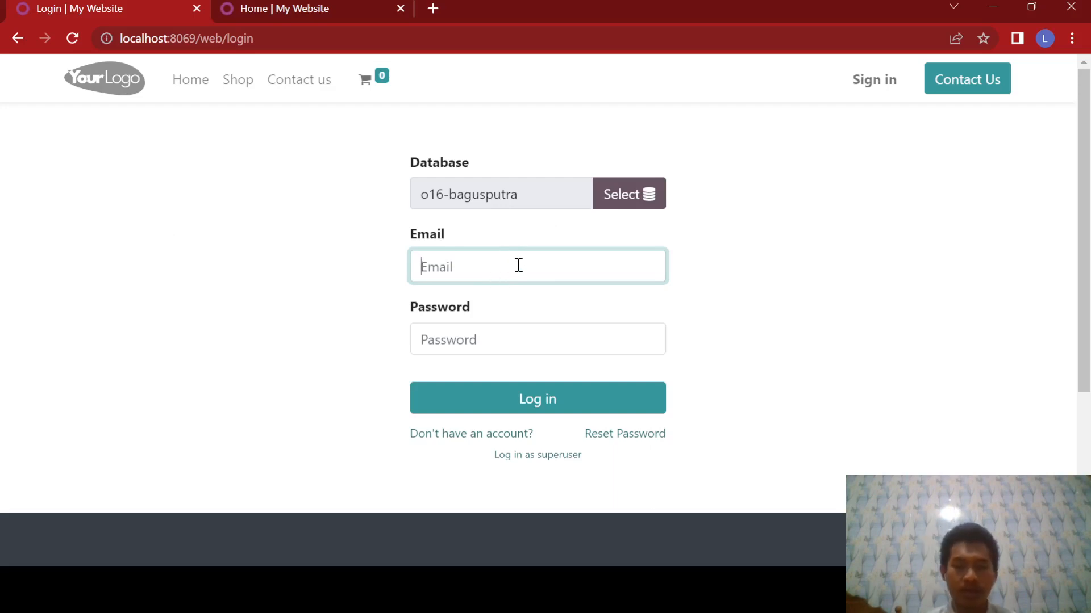
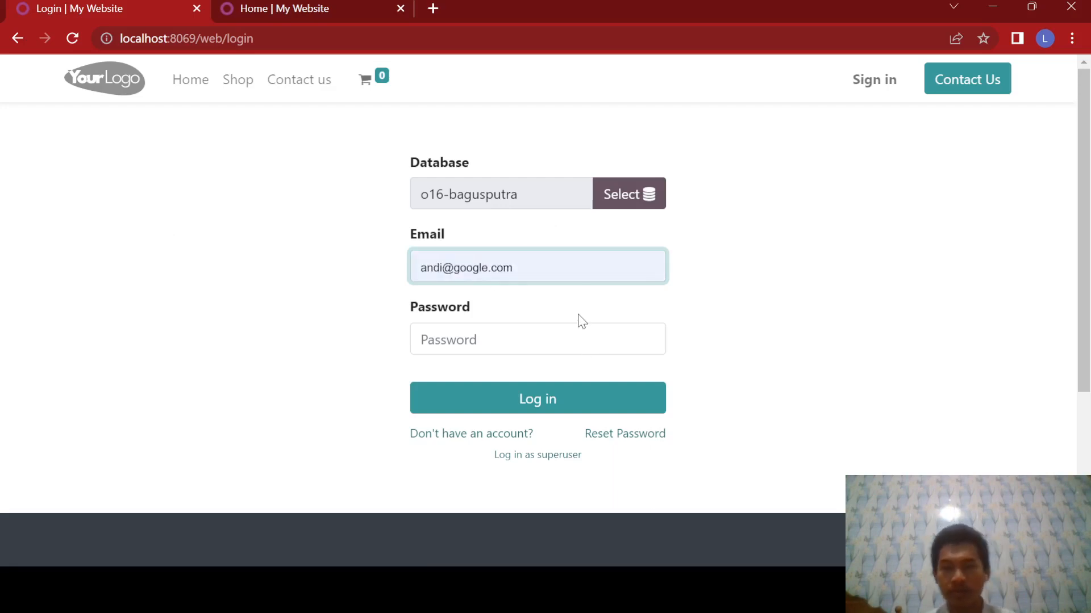
Enter the first staff user's suggested email and password, and submit the login
click(580, 312)
click(534, 330)
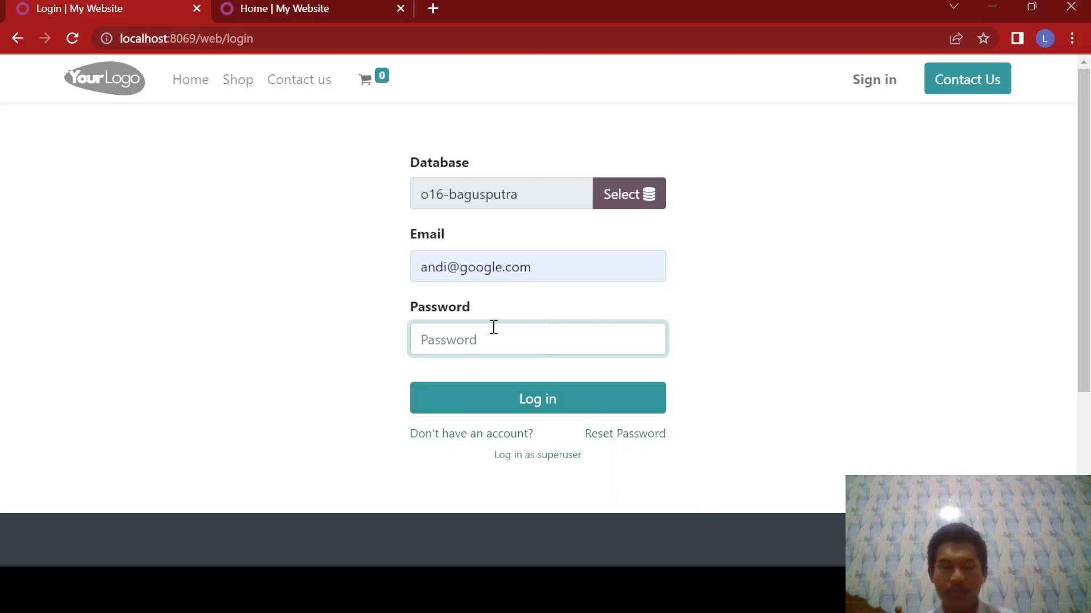
text(••••••)
click(521, 397)
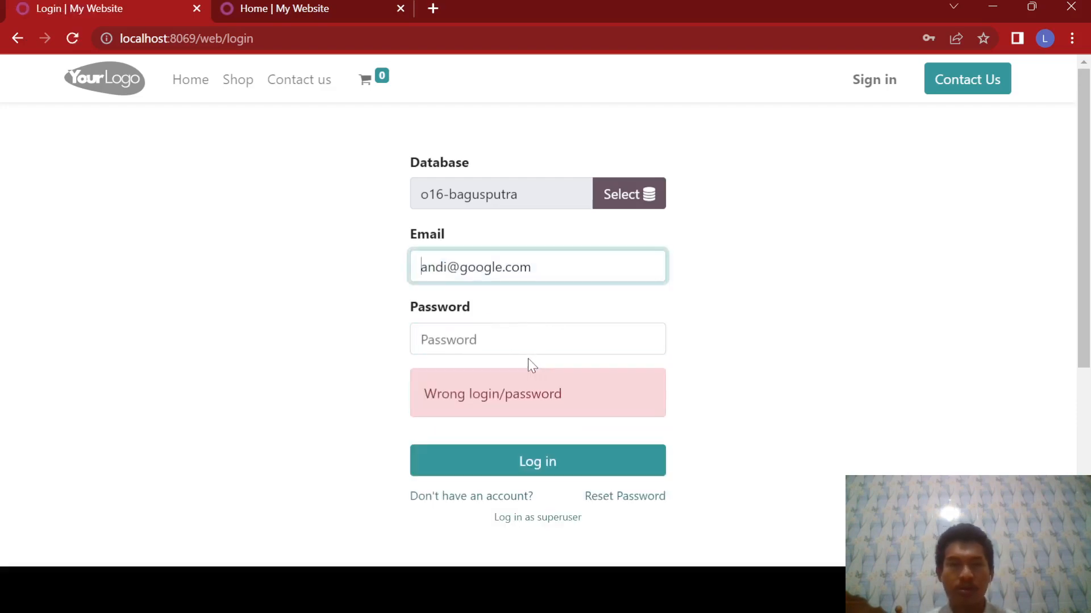
Retype the staff user's password until the login succeeds
click(503, 335)
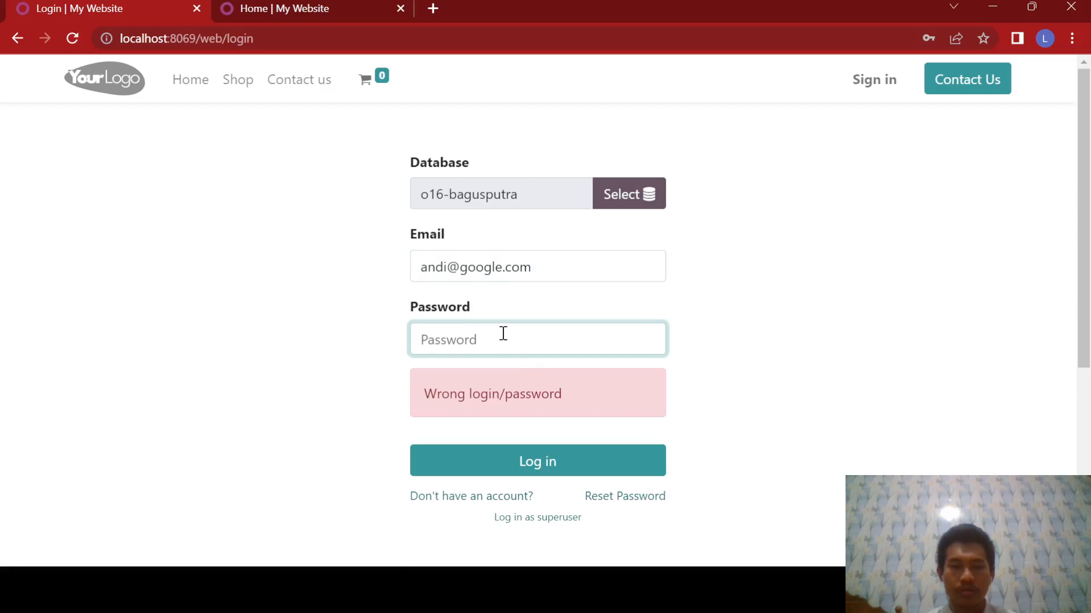
text(•••)
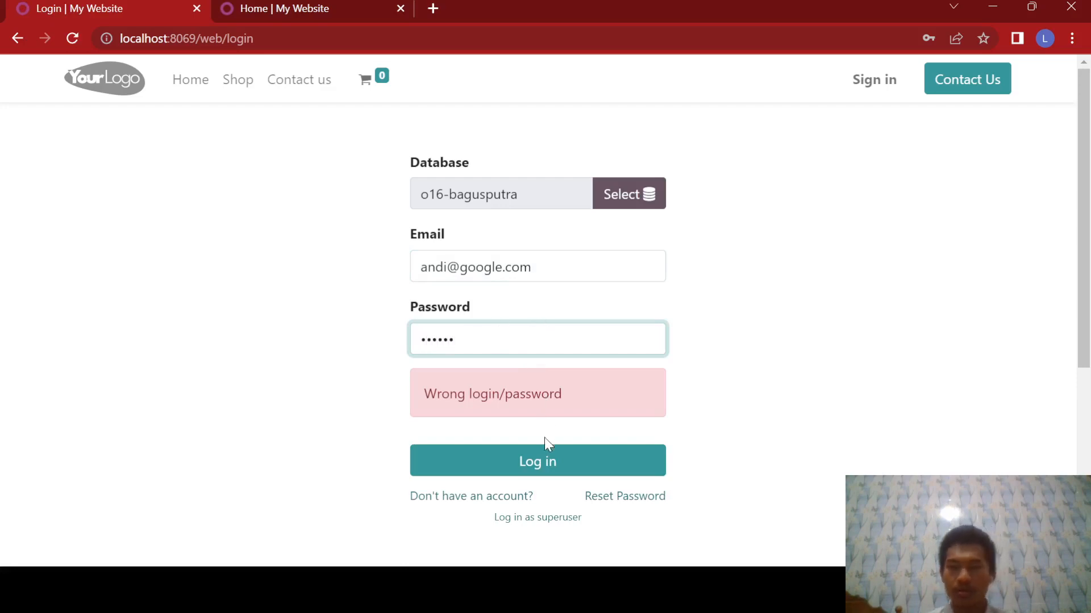
click(545, 458)
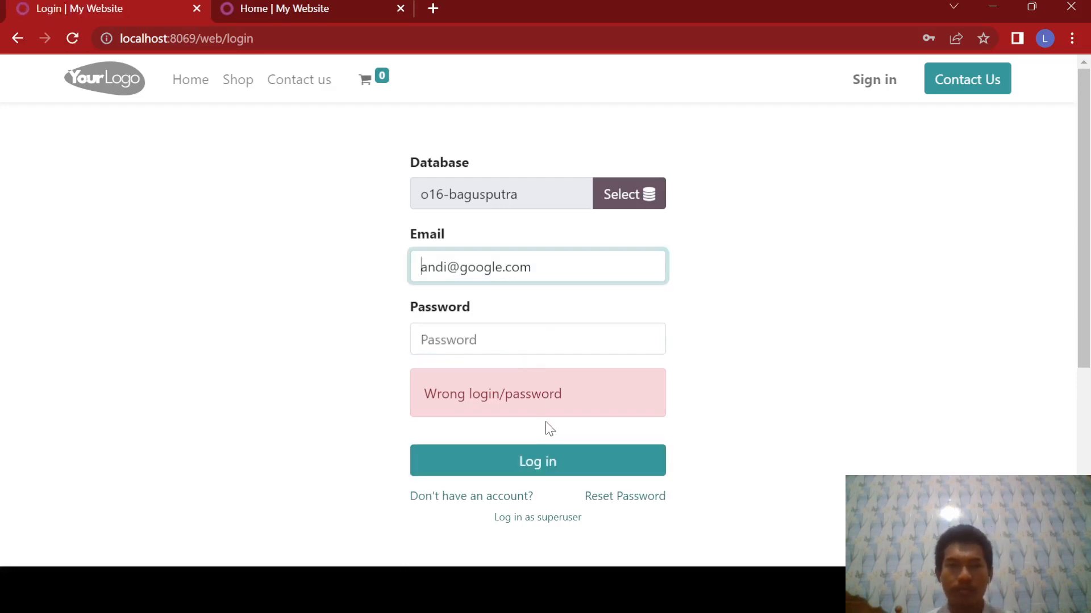
click(521, 341)
text(••)
key(Return)
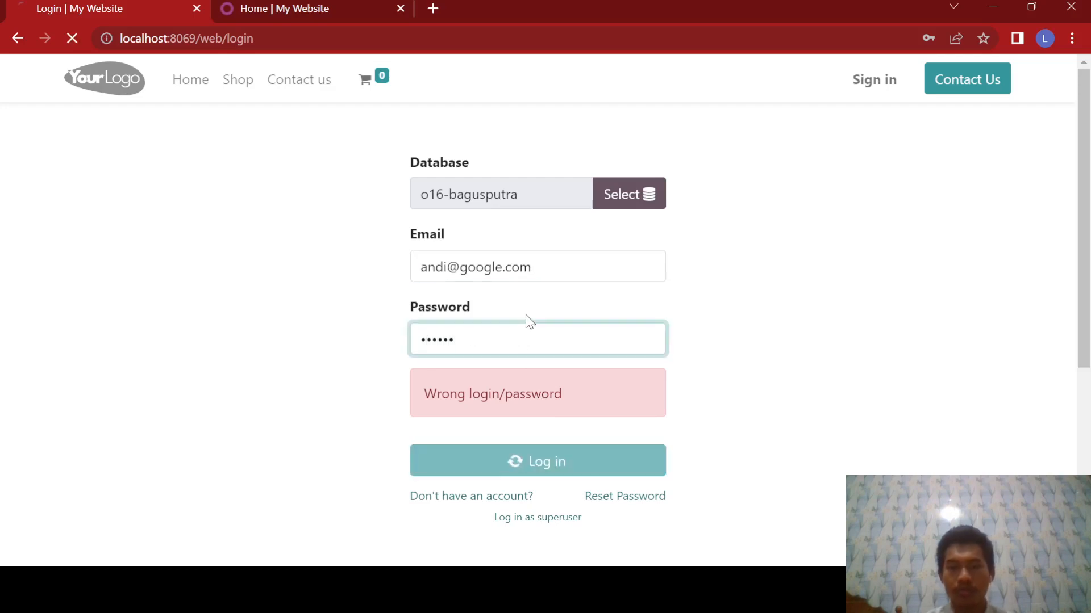
click(500, 335)
text(•)
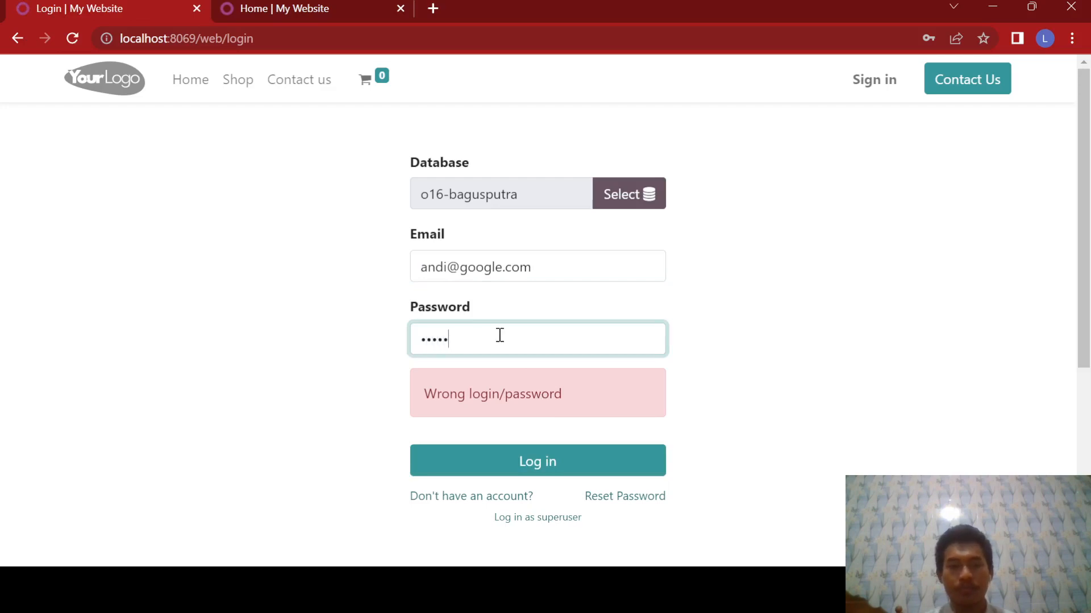
text(•••••)
click(486, 467)
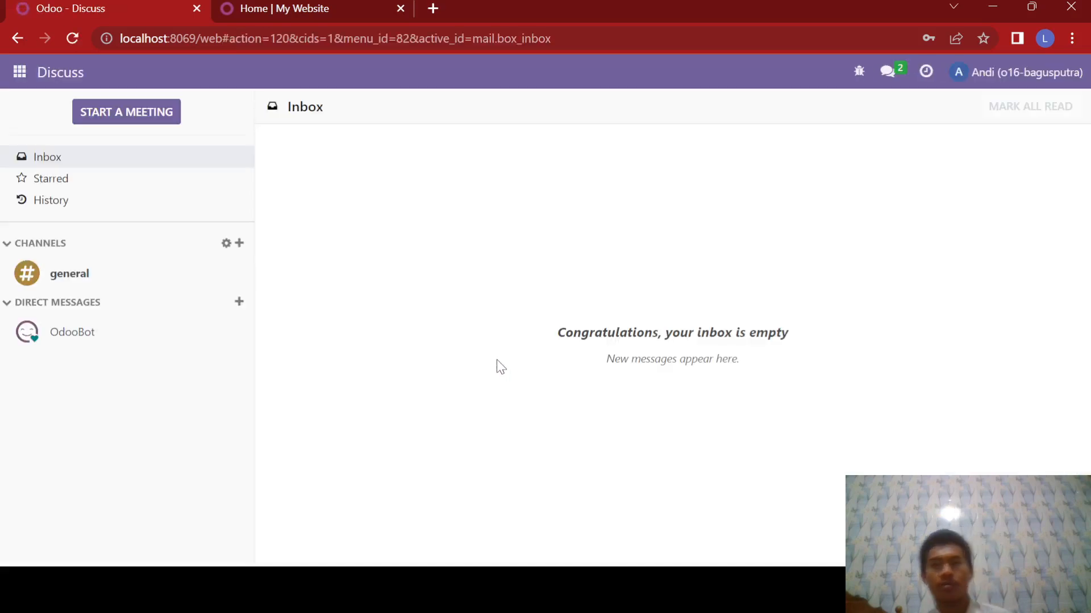
Log the currently signed-in user out in the website home page tab
click(263, 5)
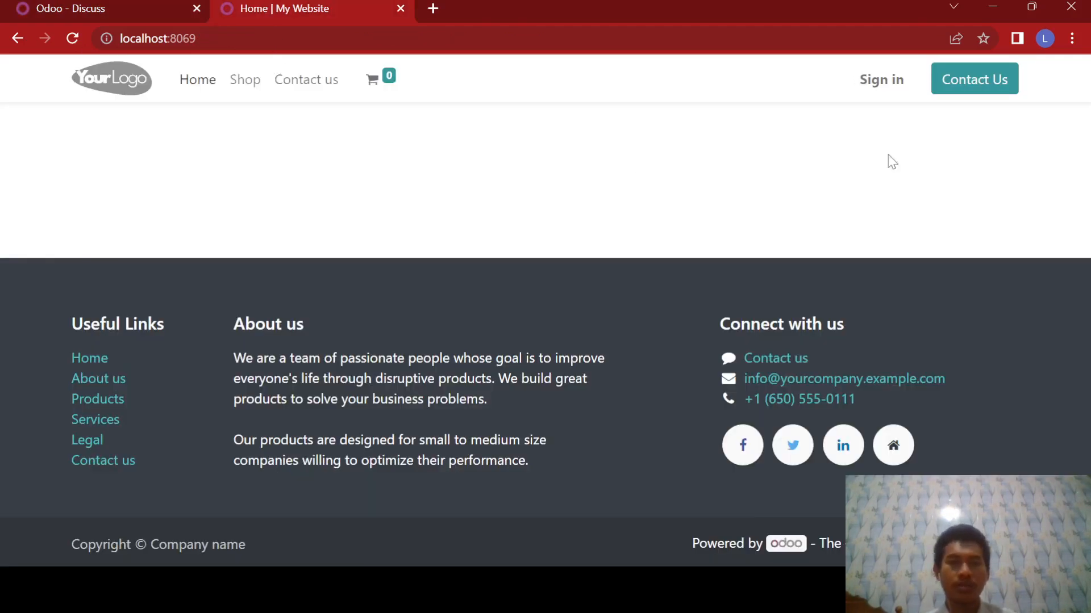
click(899, 81)
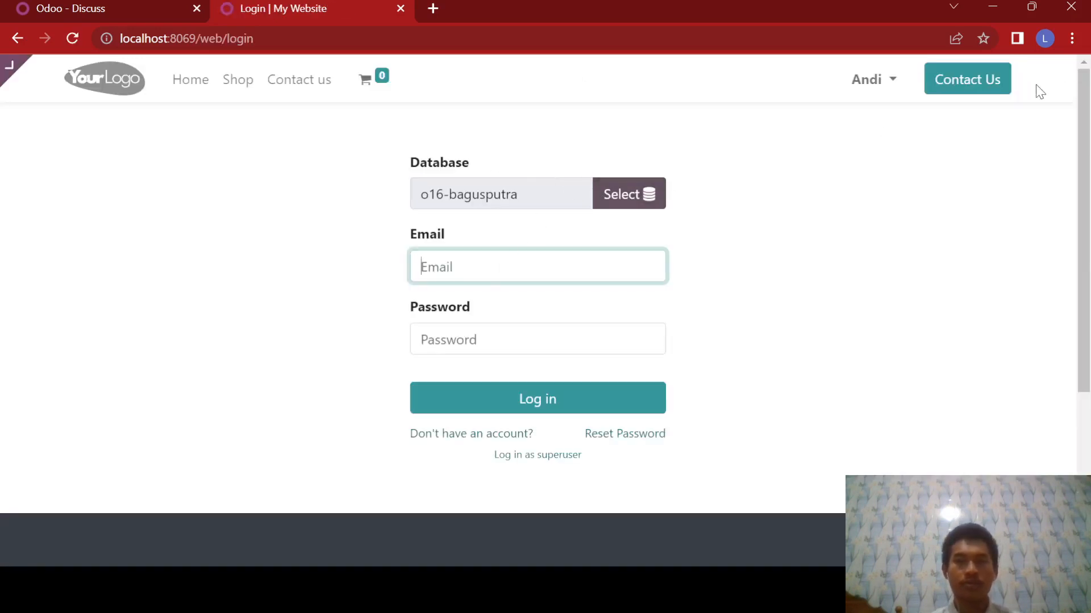
click(894, 82)
click(896, 187)
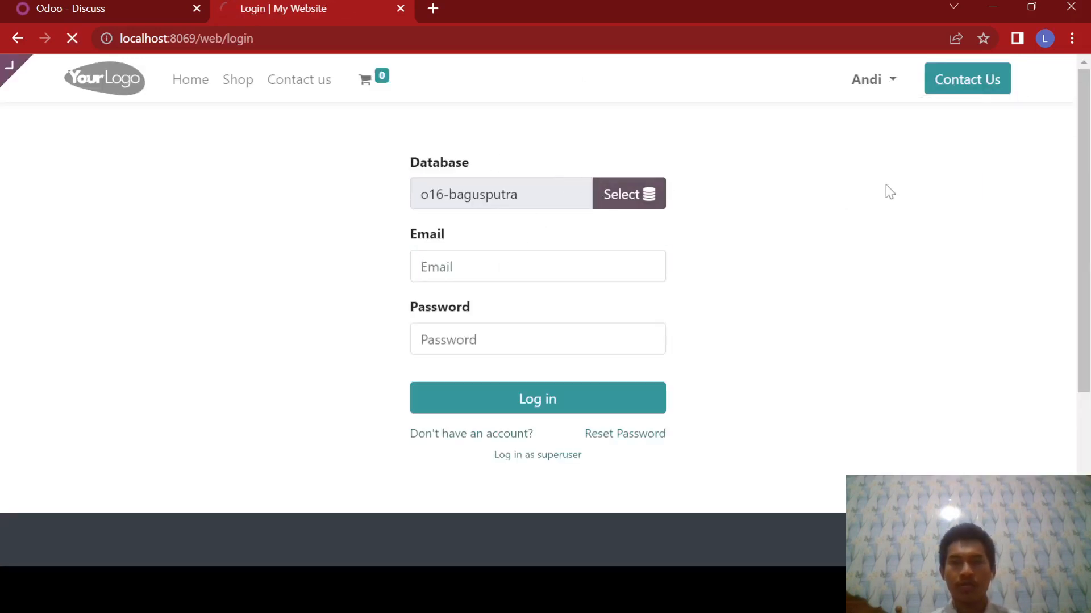
Enter the second staff user's suggested email and password, and submit the login
click(882, 80)
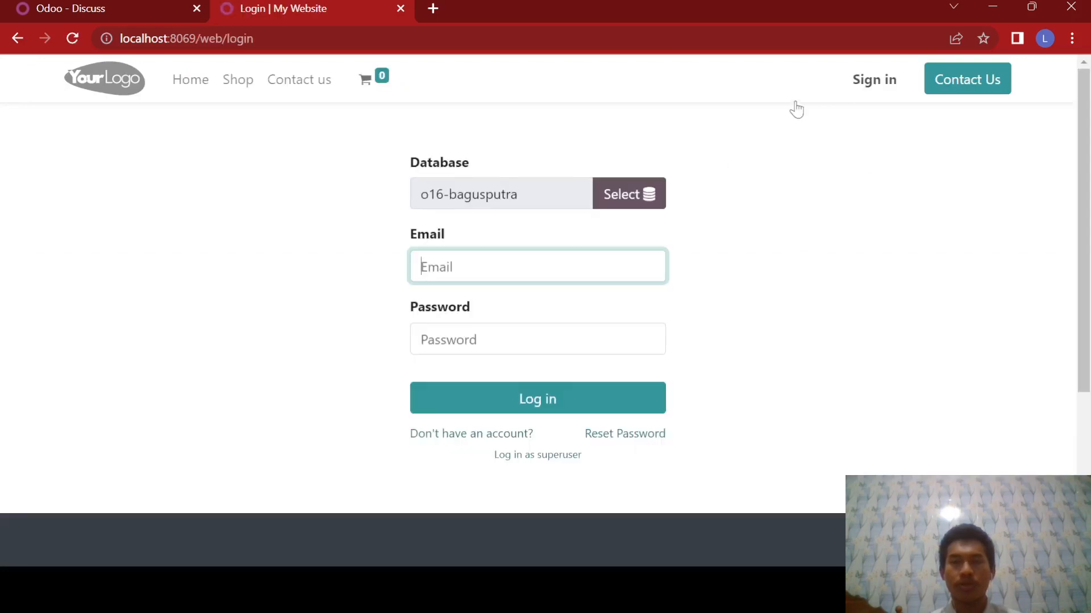
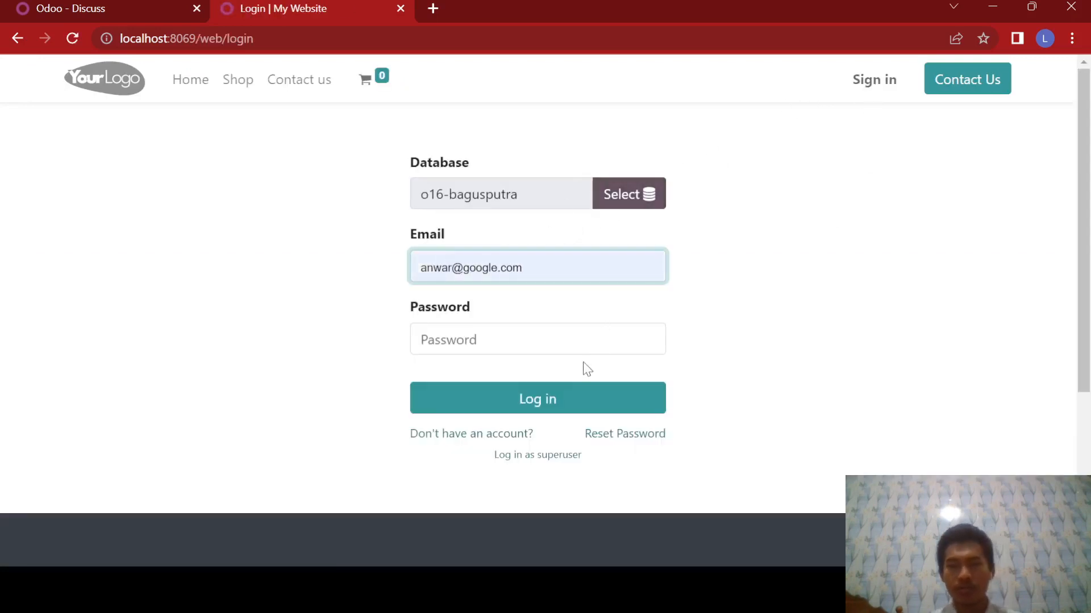
click(574, 357)
click(535, 340)
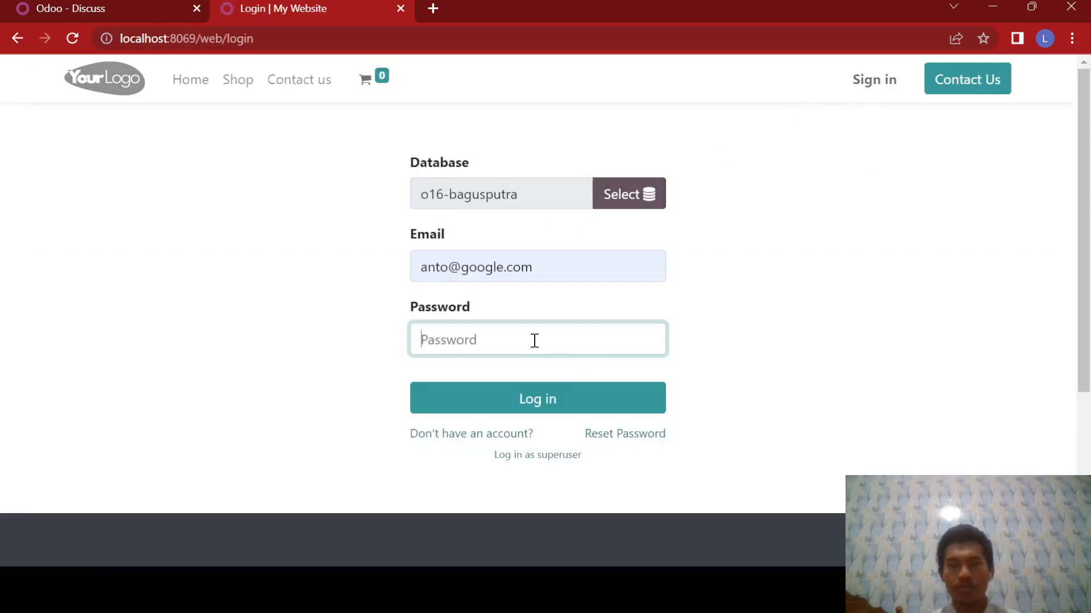
text(•)
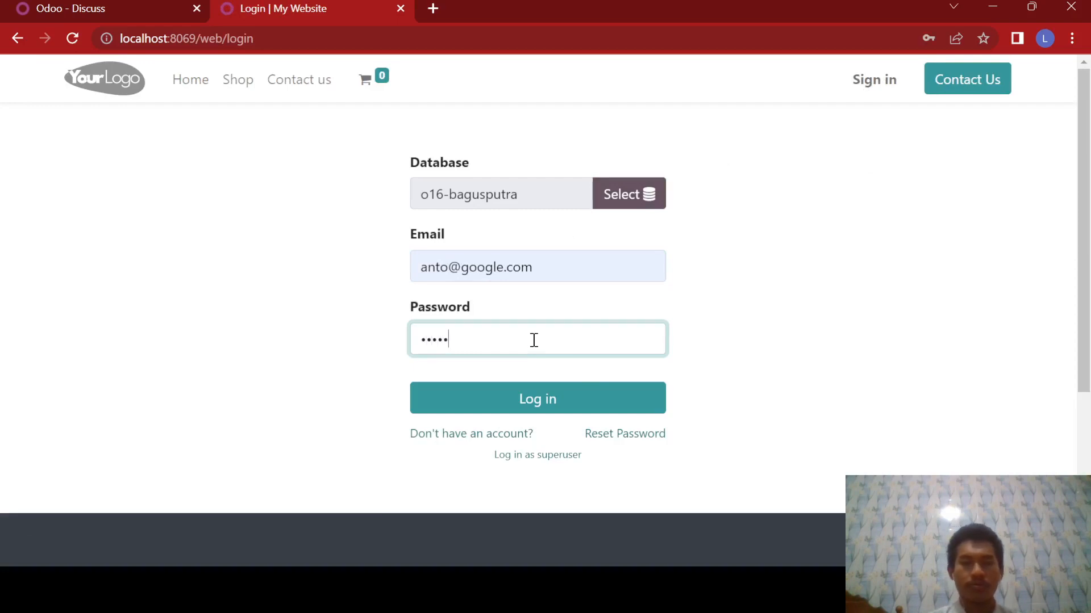
click(520, 400)
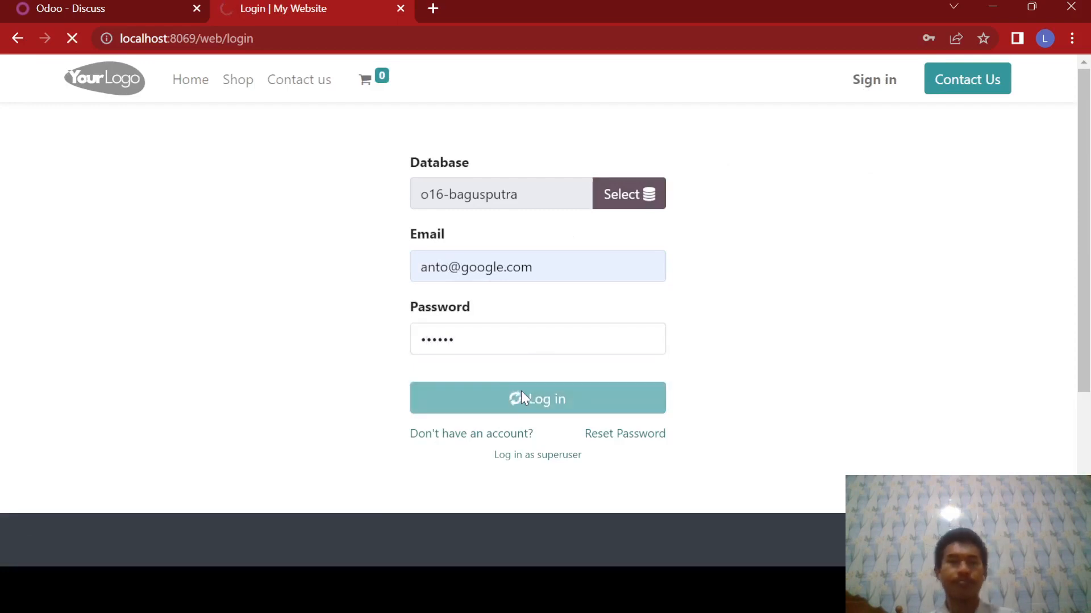
Retype the second staff user's password until the login succeeds
click(501, 351)
text(•)
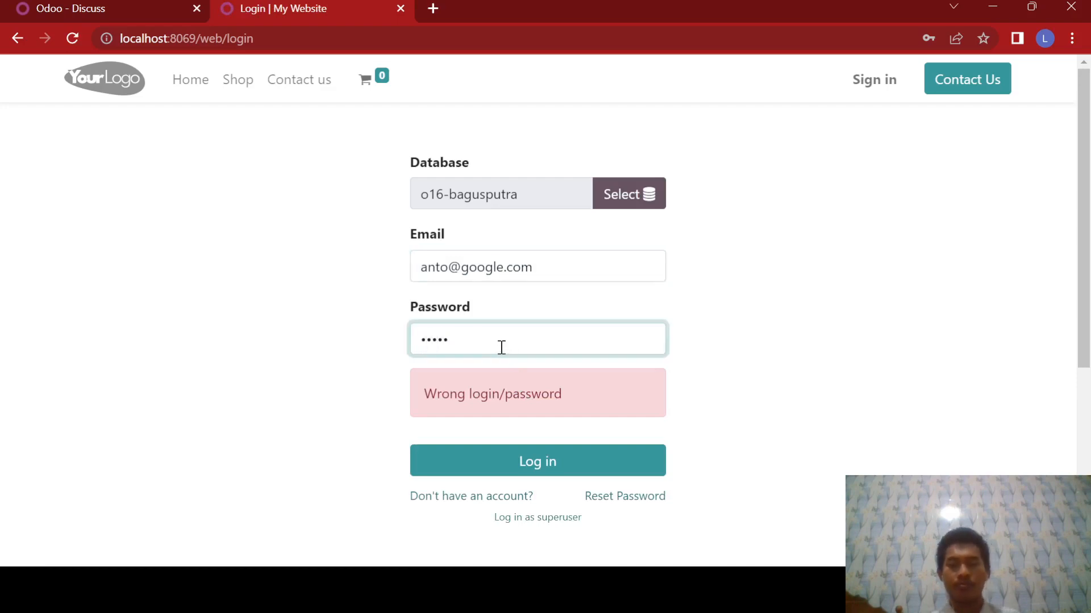
click(487, 469)
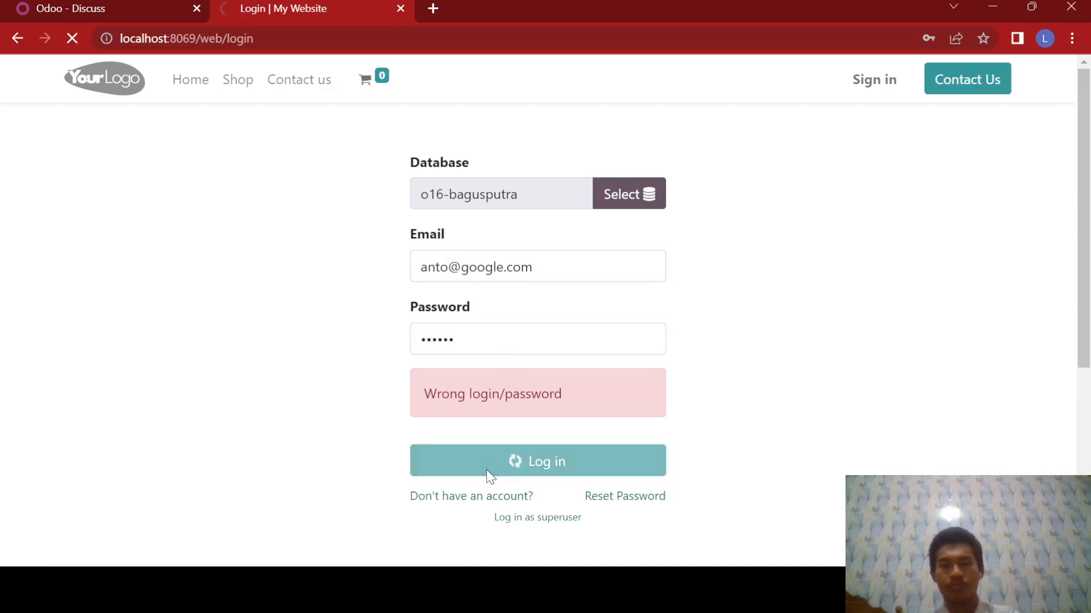
click(508, 342)
text(••••••)
key(Return)
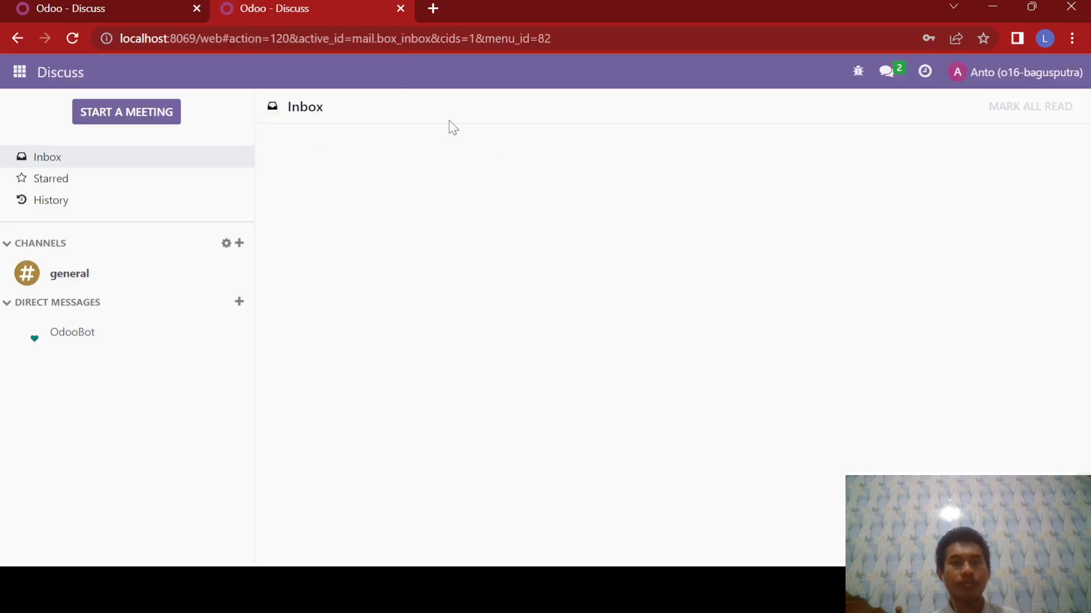
Open the Invoicing app in both staff users' tabs
click(60, 3)
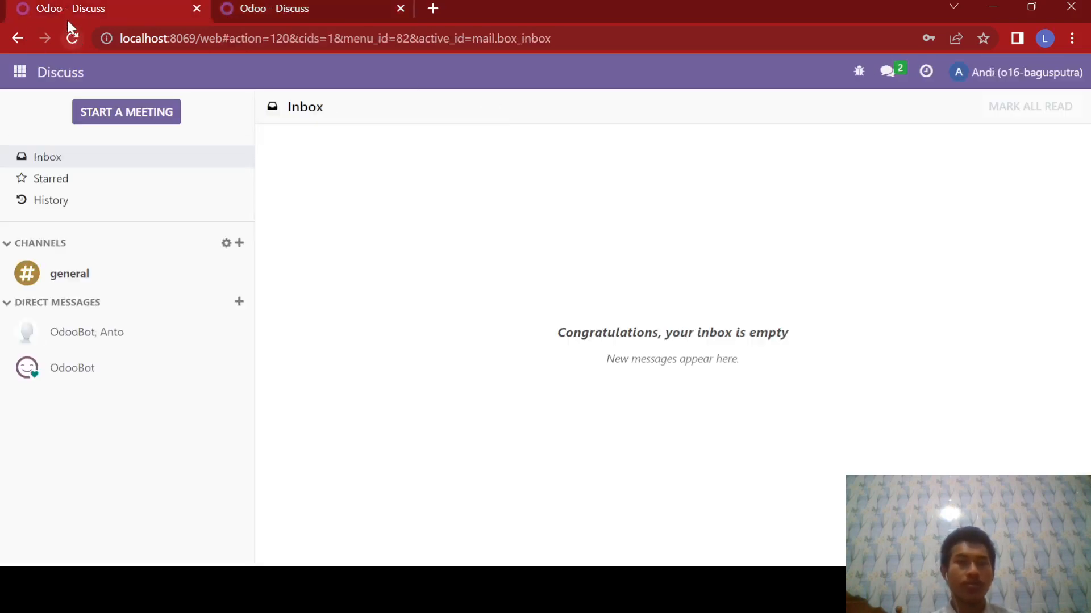
click(23, 72)
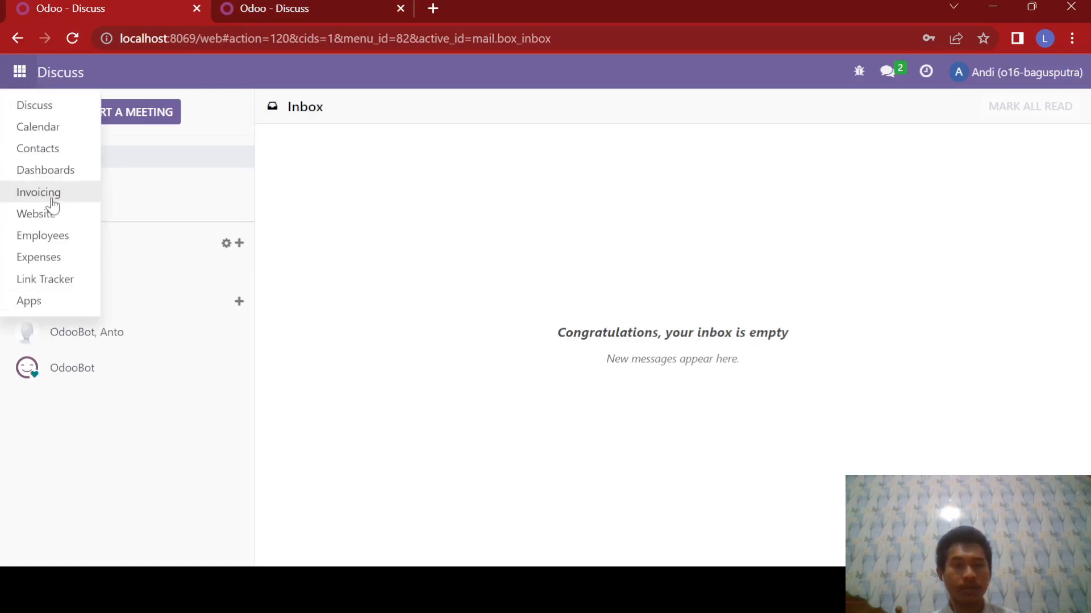
click(250, 8)
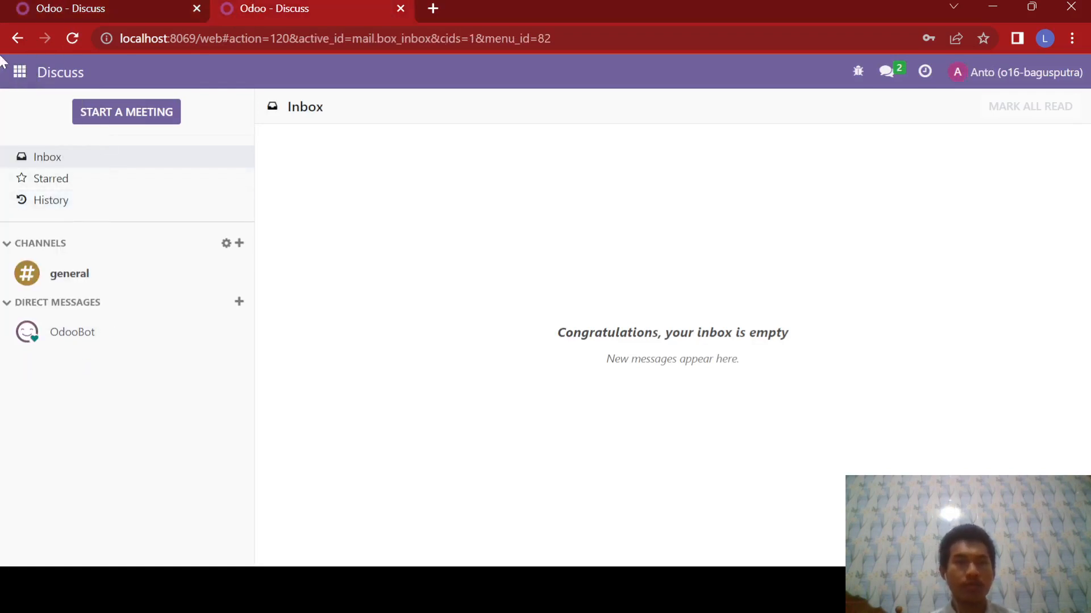
click(19, 80)
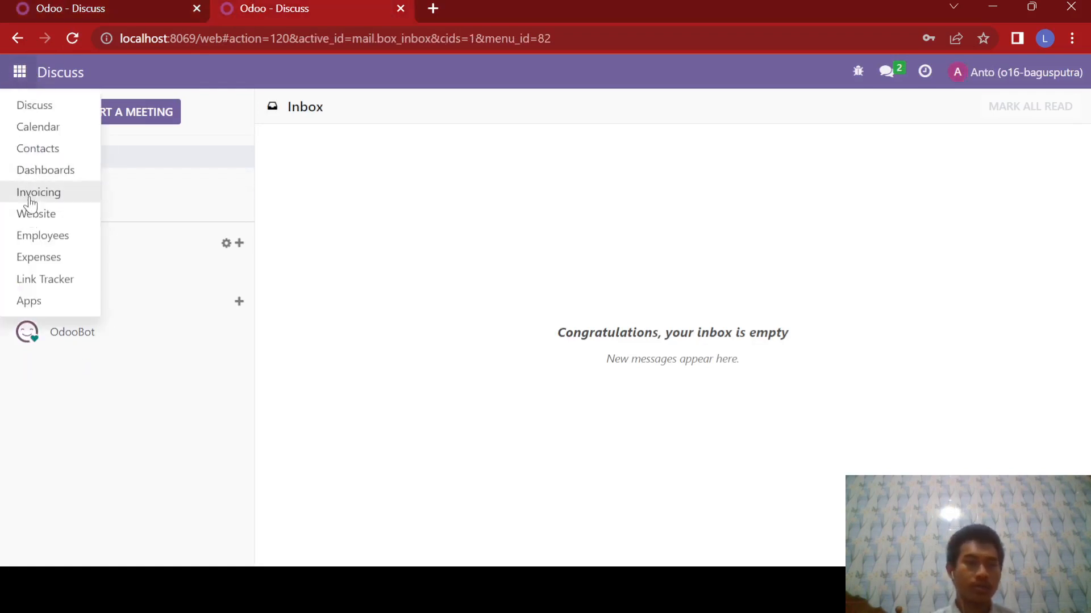
click(140, 200)
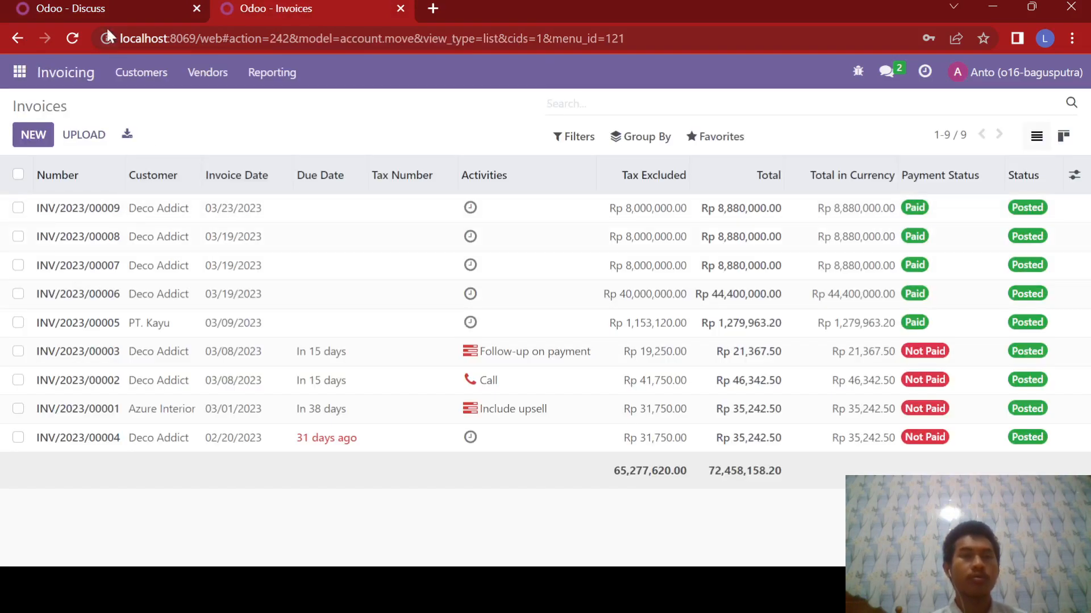
click(109, 5)
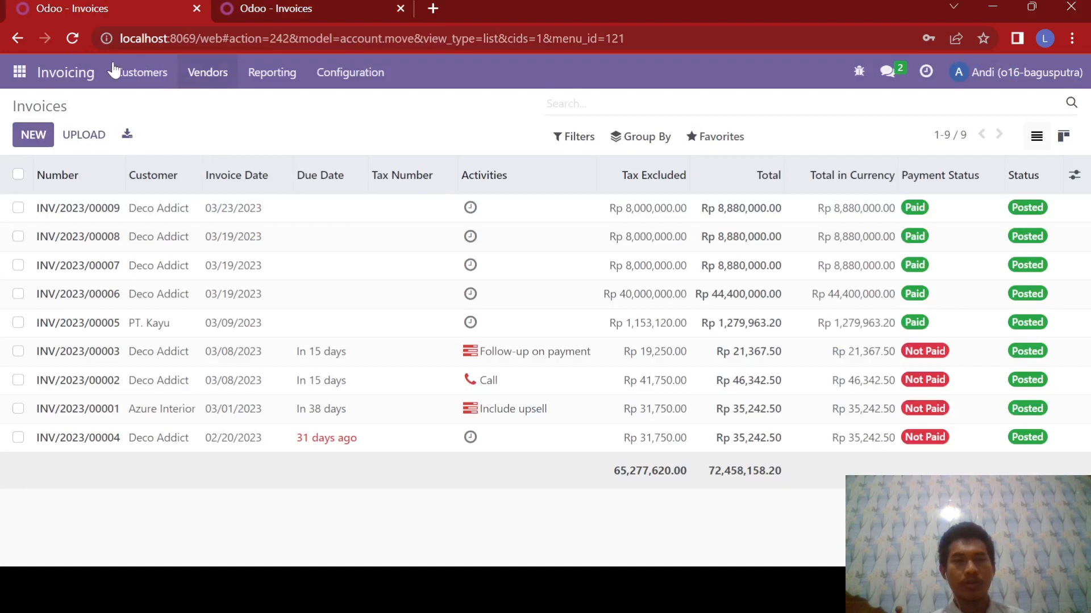
Compare each account's Vendors menu entries: Bills, Refunds, Payments, Products, Vendors
click(218, 79)
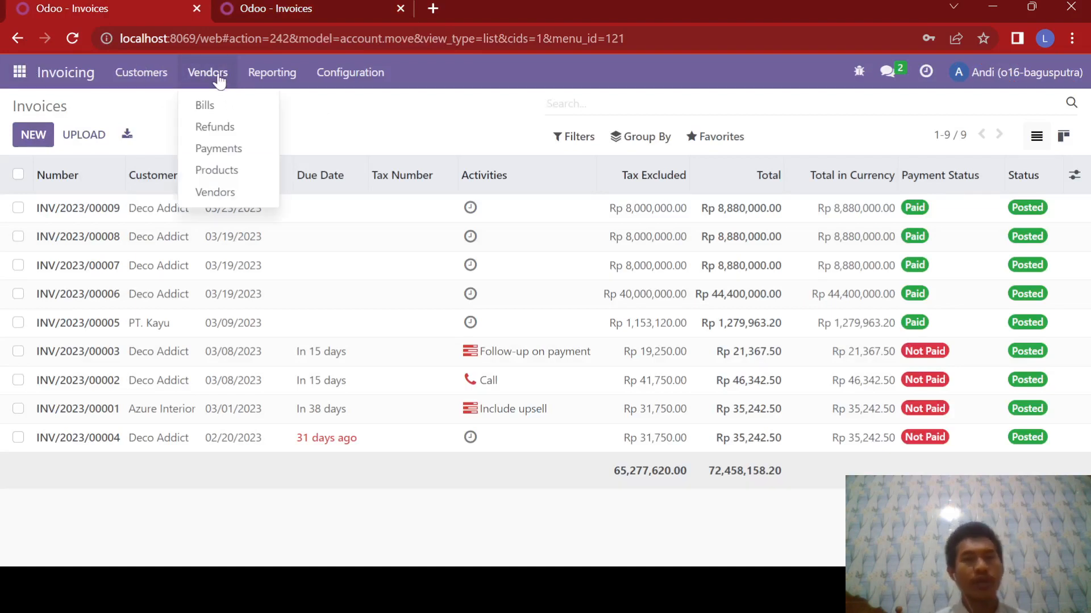
click(257, 8)
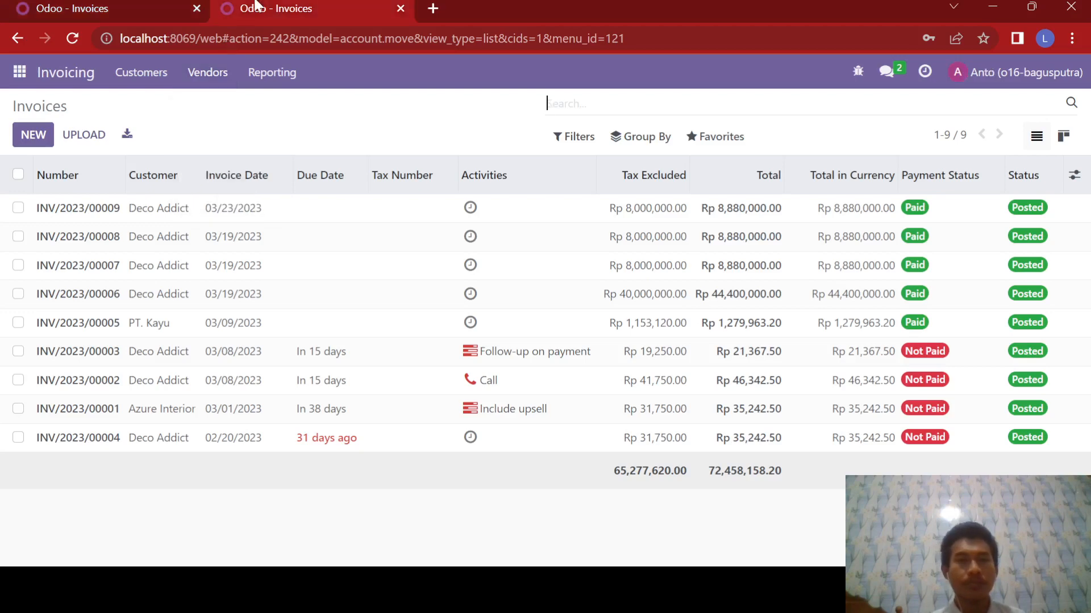
click(211, 76)
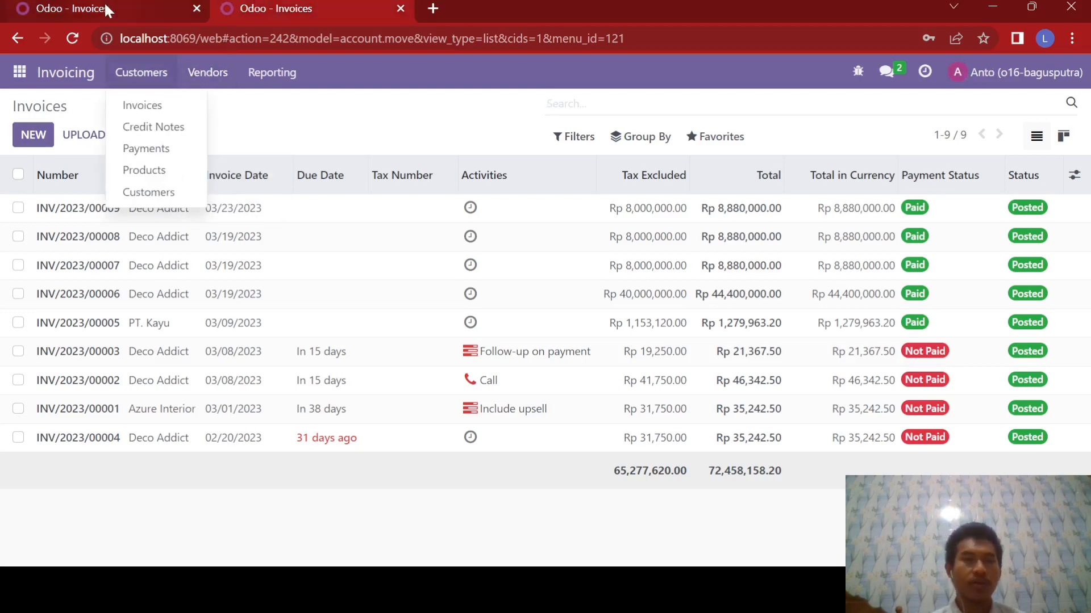
mouse_move(204, 79)
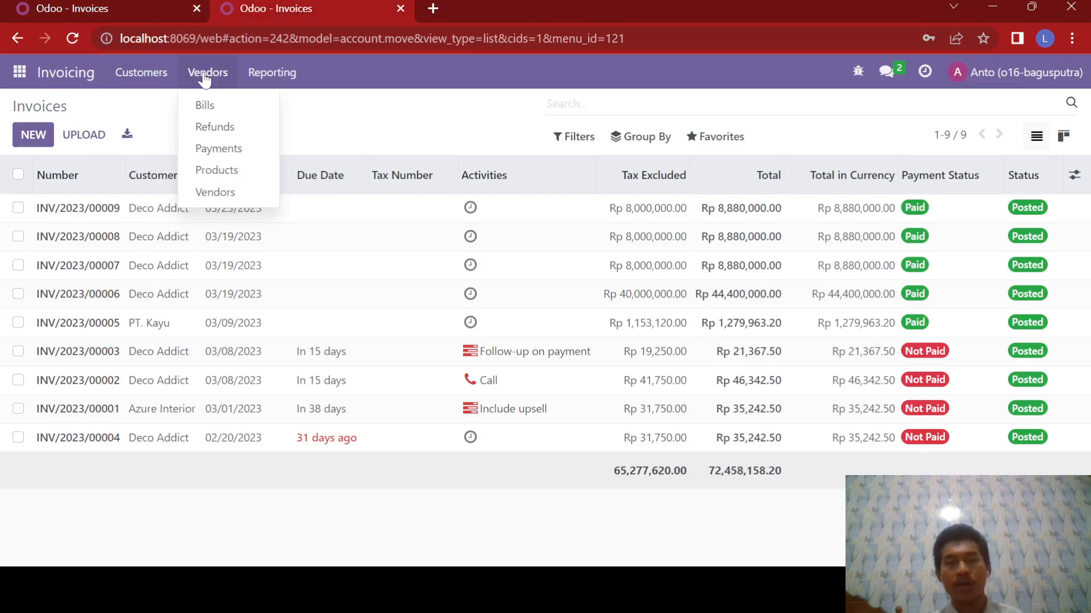
click(99, 10)
mouse_move(215, 86)
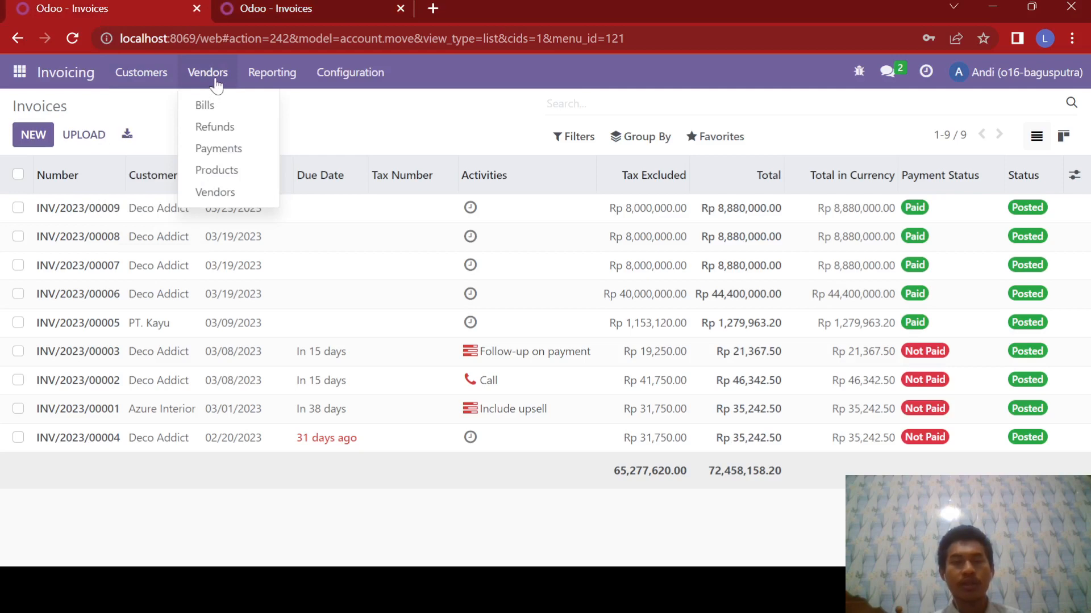
In the first staff tab, view vendor bill BILL/2018/09/0001 and try starting a new draft bill
click(221, 108)
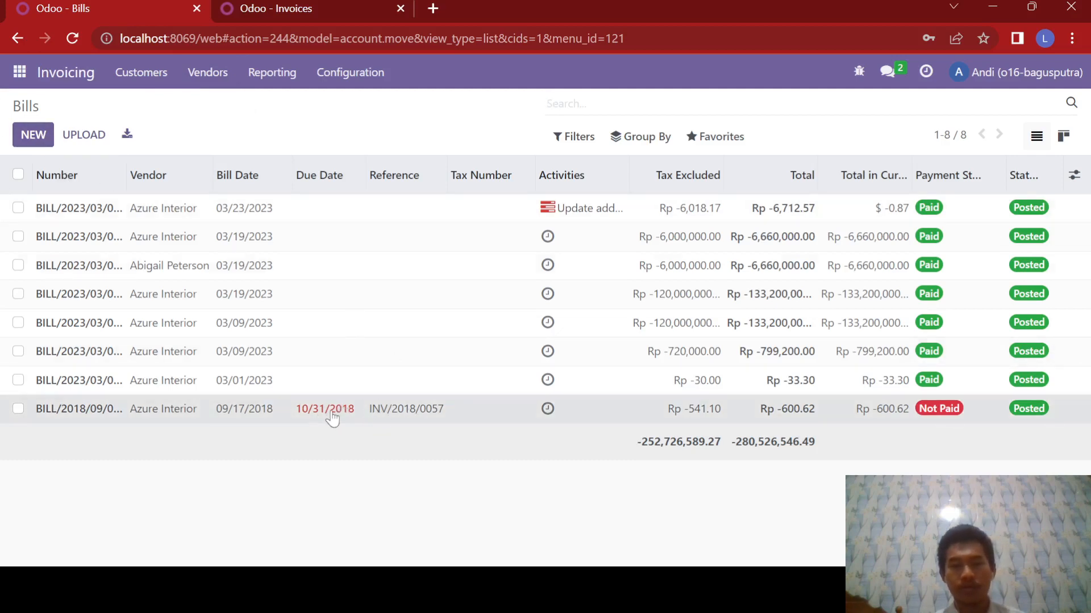
click(271, 409)
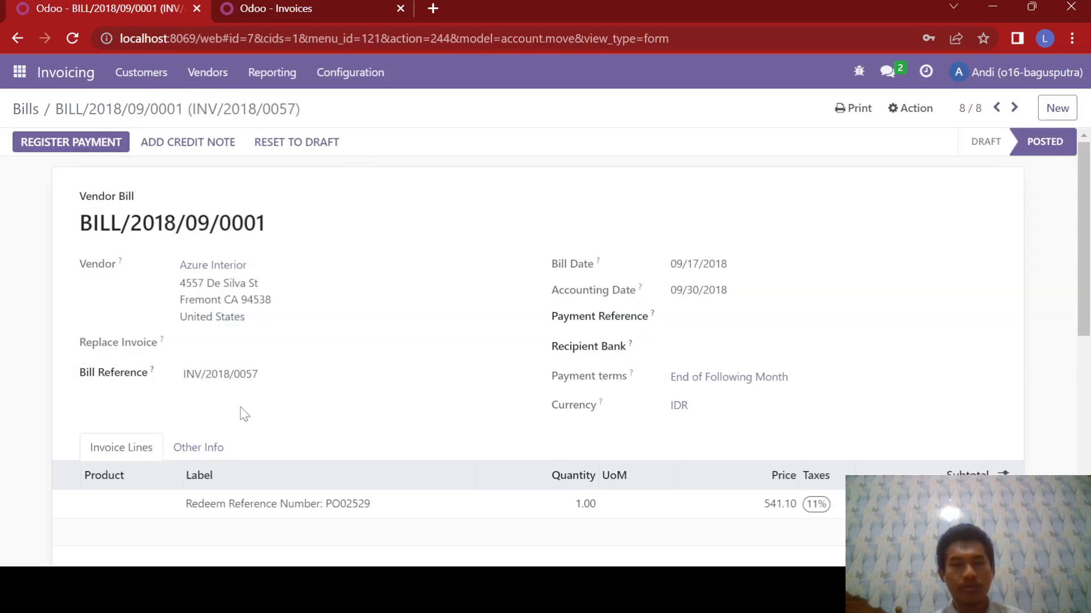
click(18, 40)
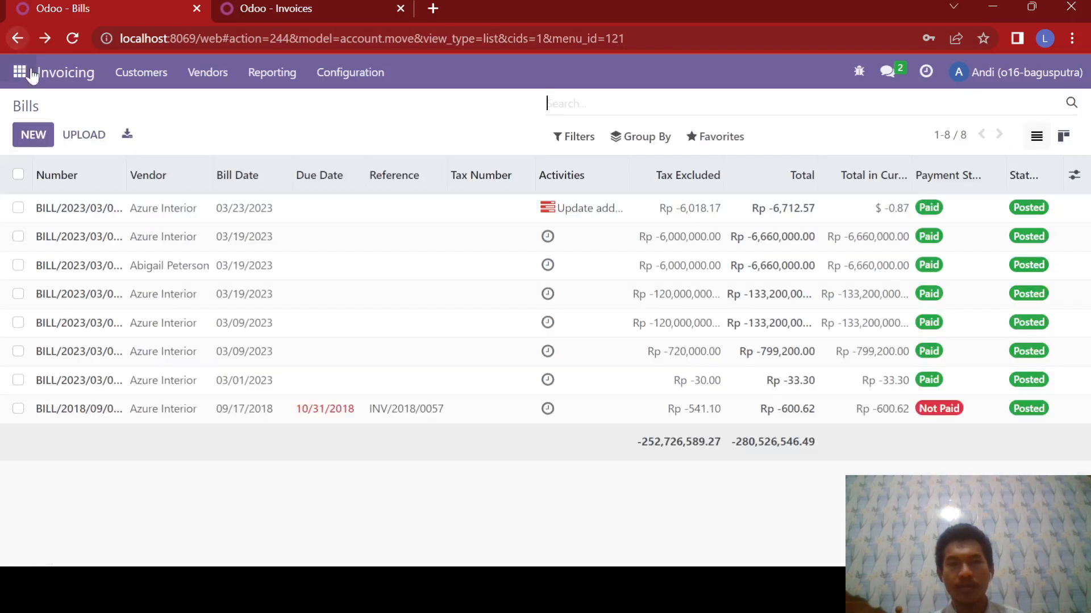
click(24, 137)
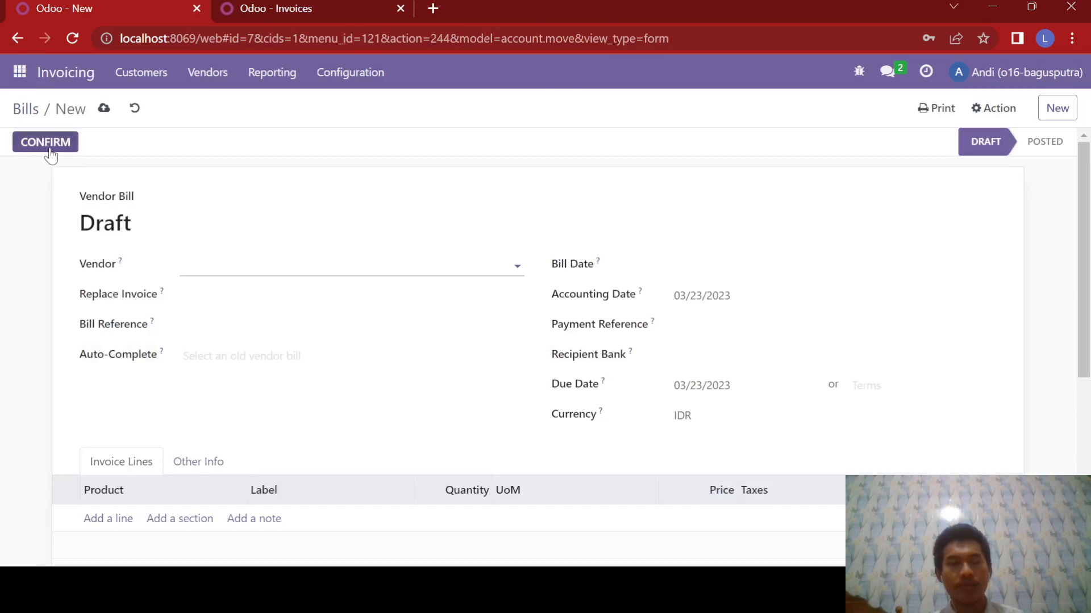
click(17, 39)
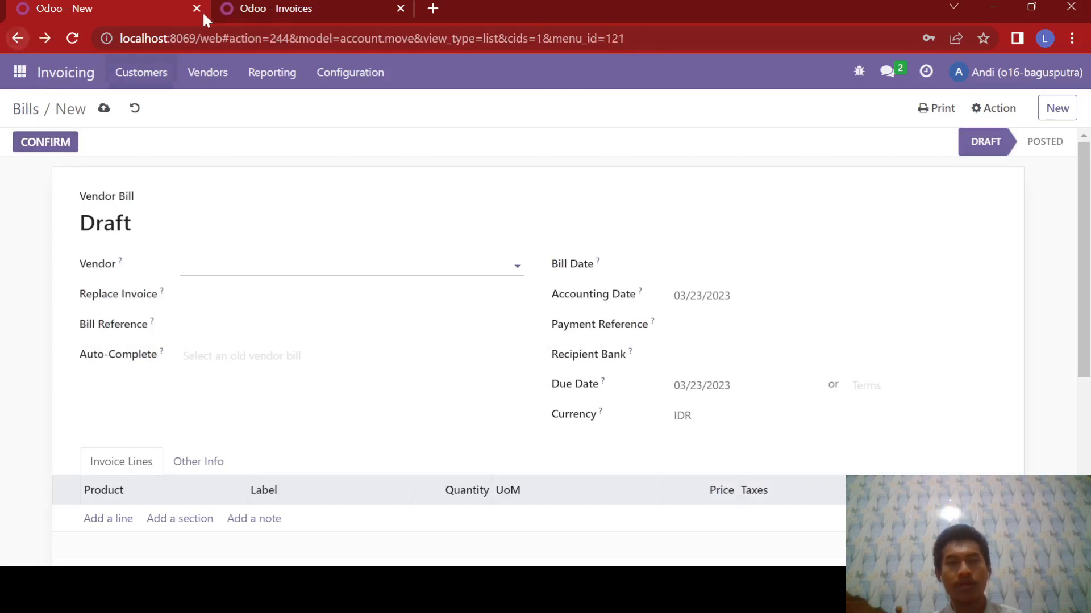
In the second staff tab, open Vendors > Bills and start a new draft vendor bill
click(277, 6)
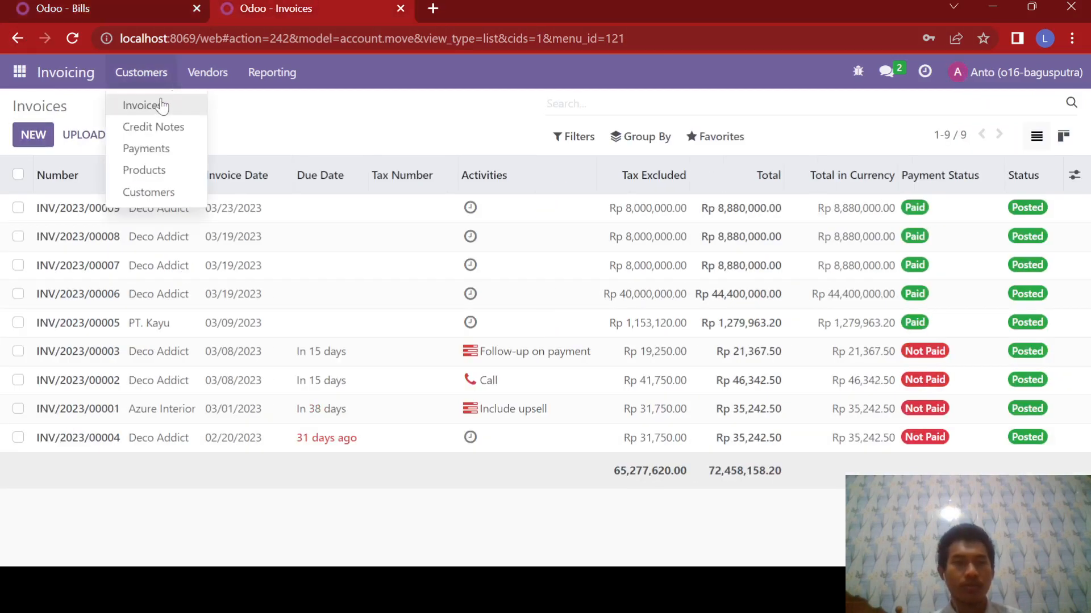
click(209, 73)
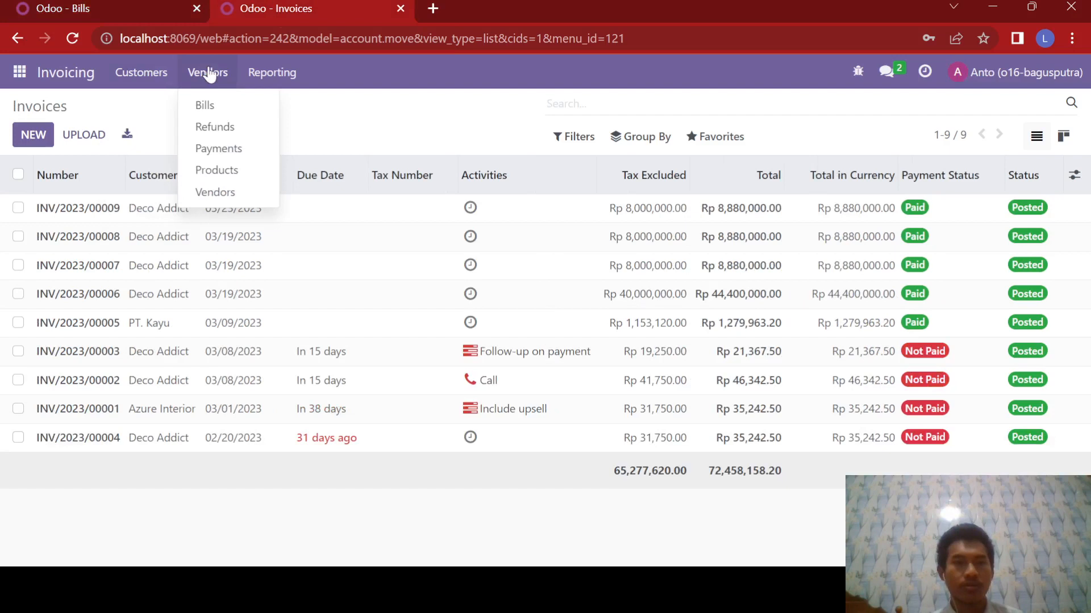
click(205, 106)
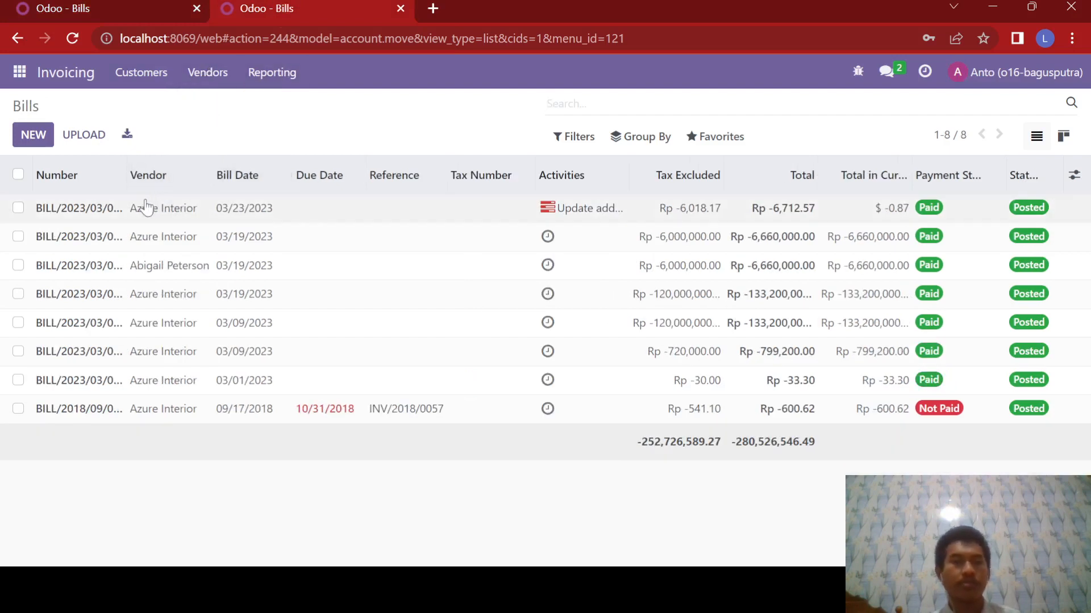
click(33, 137)
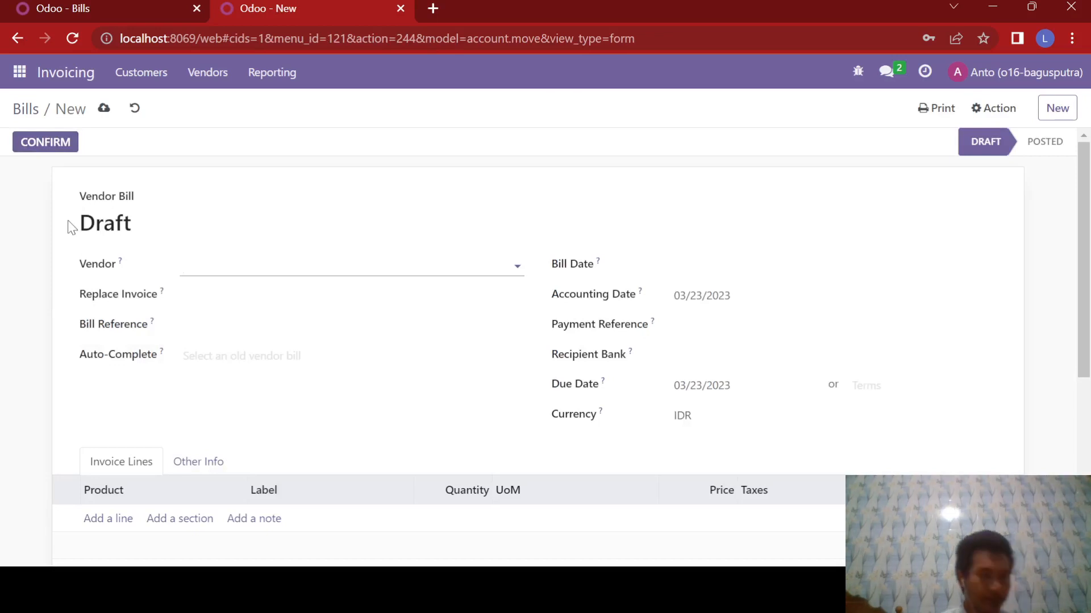
scroll(456, 230, down, 4)
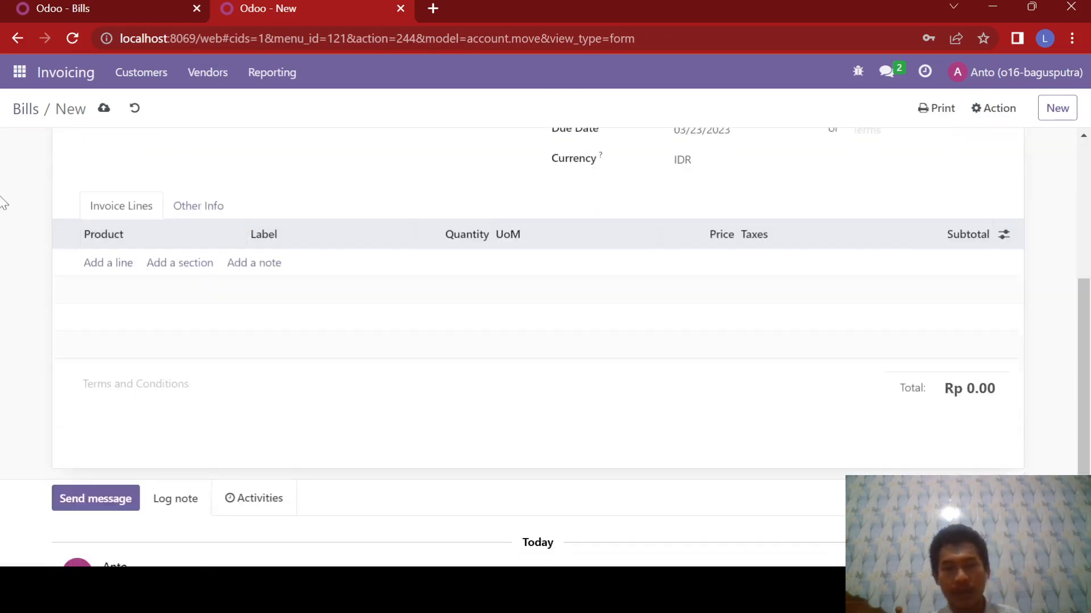
scroll(104, 187, up, 4)
click(24, 109)
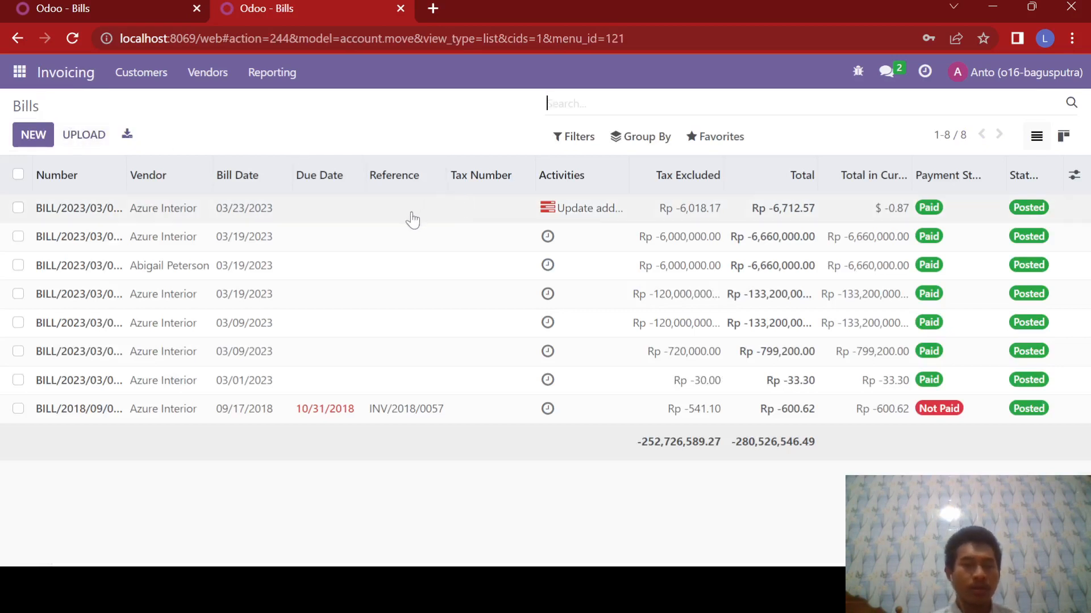
Show the vendor Refunds list in the second staff tab, then go to the first tab's Vendors menu
click(204, 86)
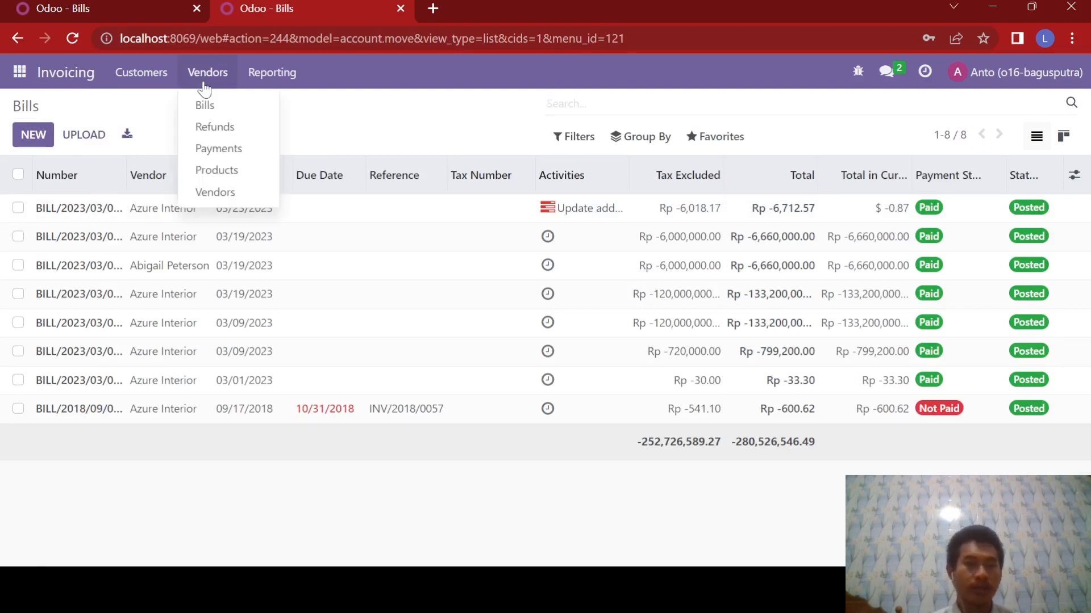
click(212, 128)
click(107, 7)
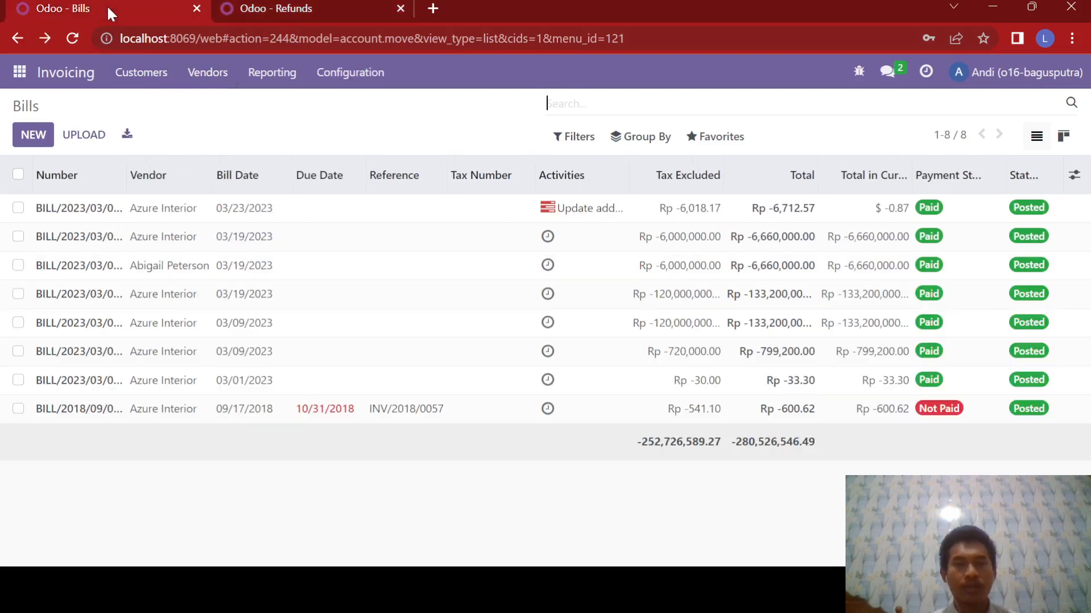
click(208, 78)
Open the vendor Refunds list and confirm a new draft vendor credit note can be started
click(211, 128)
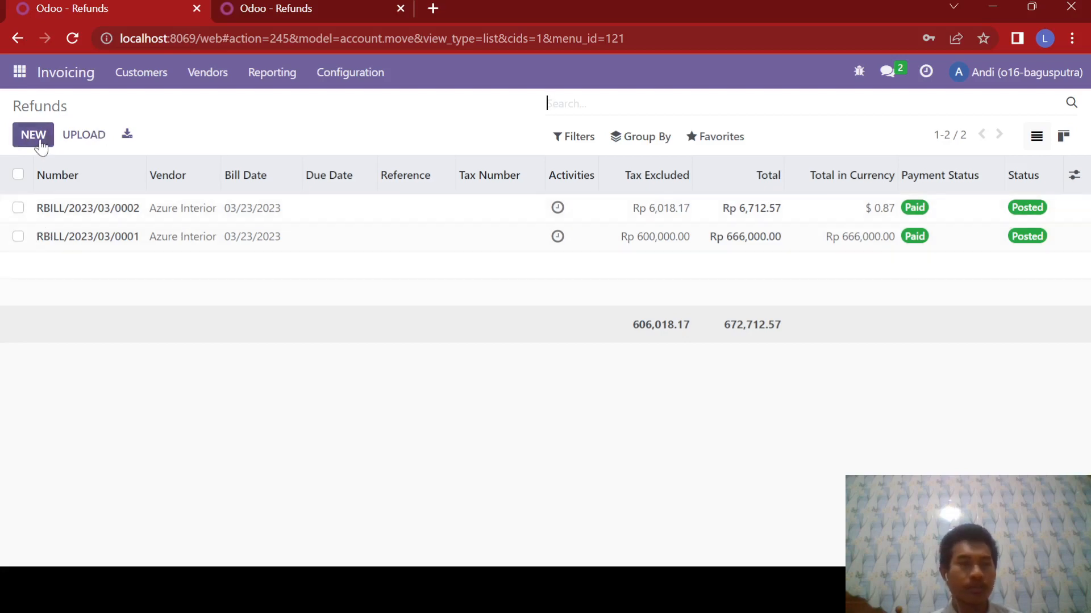
click(41, 142)
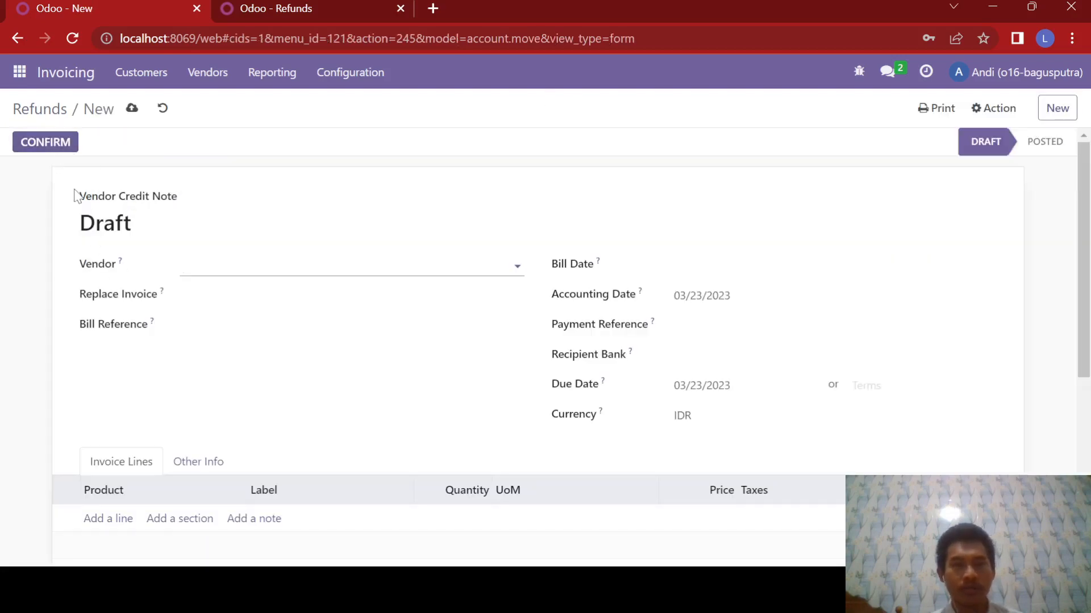
click(22, 44)
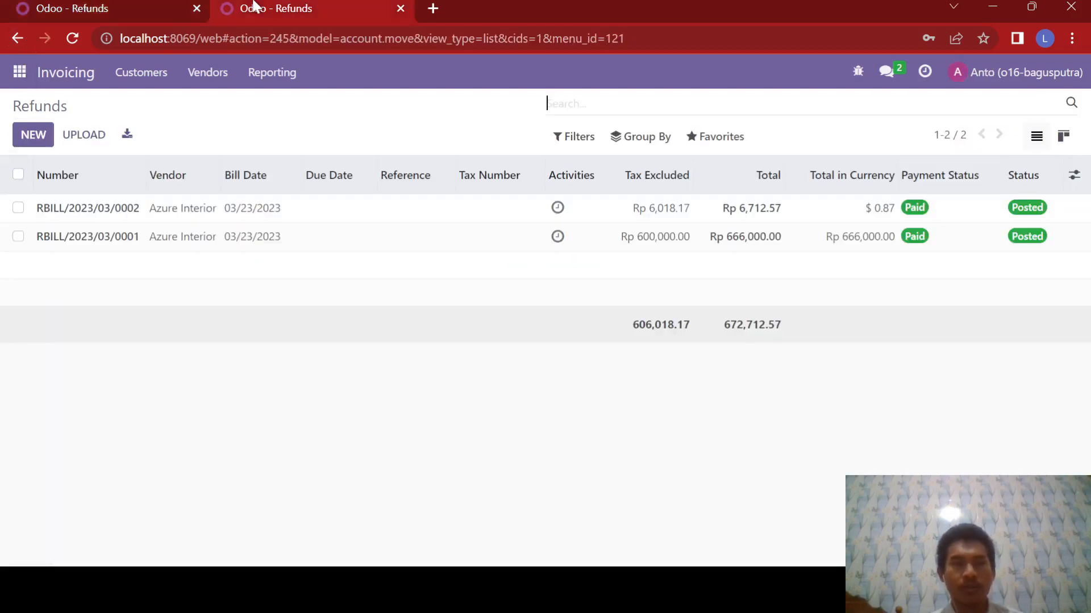
click(43, 141)
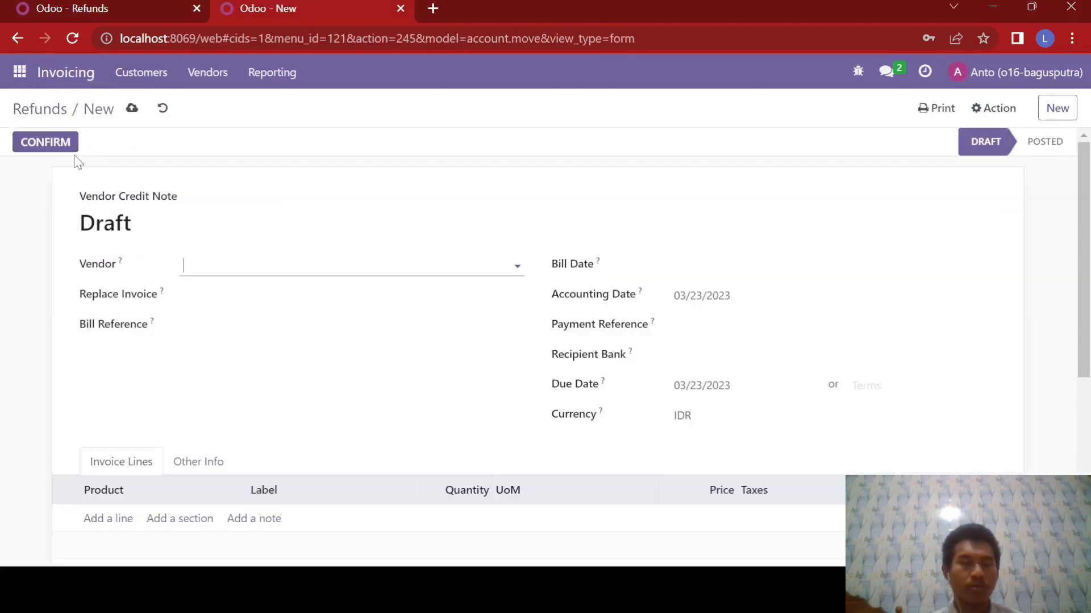
click(21, 43)
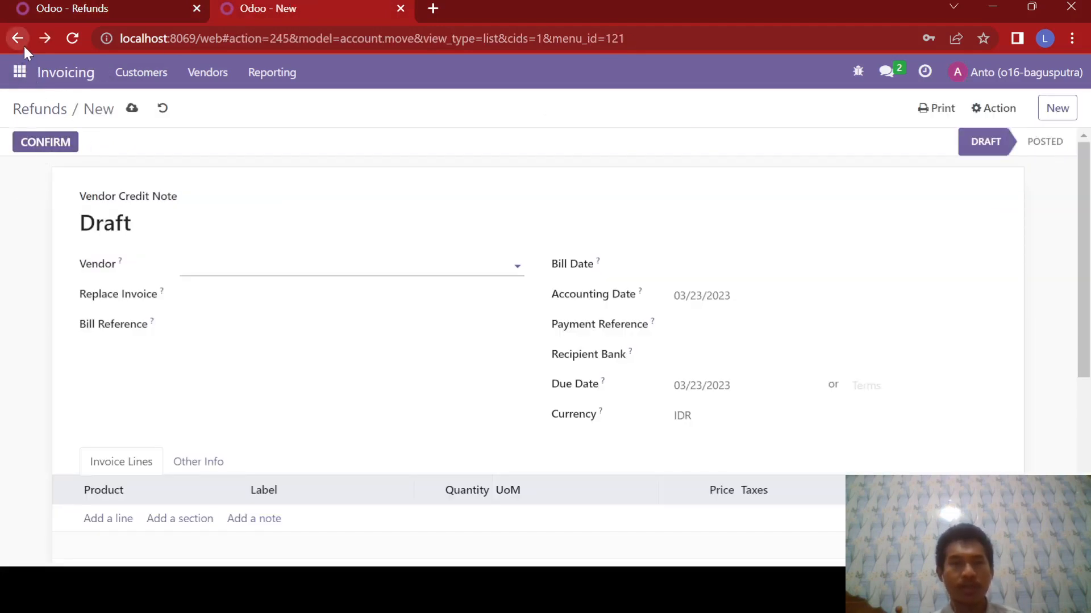
Open Vendors > Payments in both staff tabs to show the Vendor Payments list
click(122, 5)
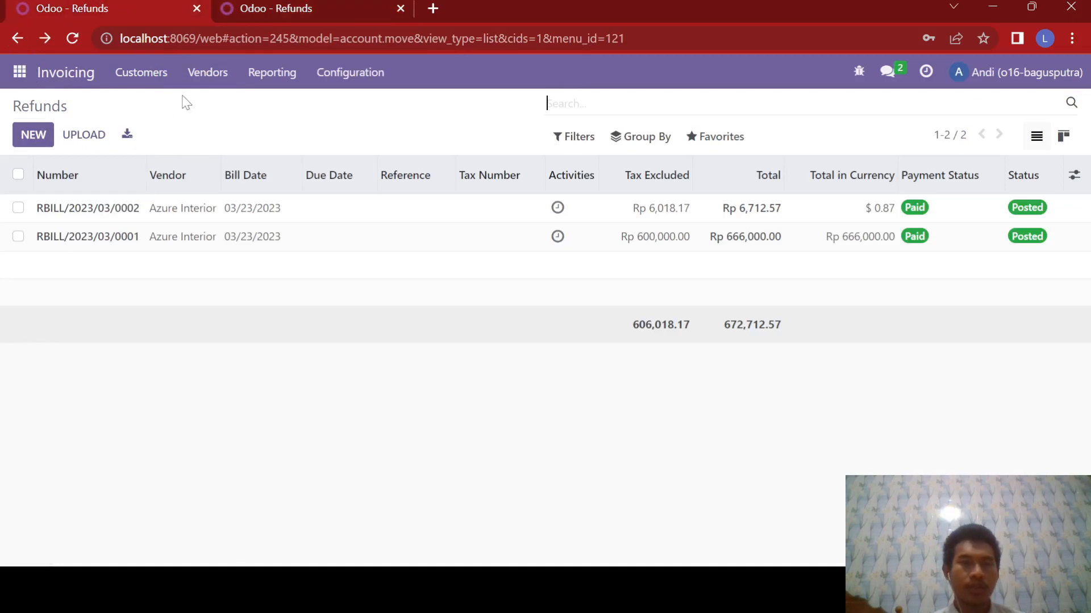
click(206, 79)
click(212, 149)
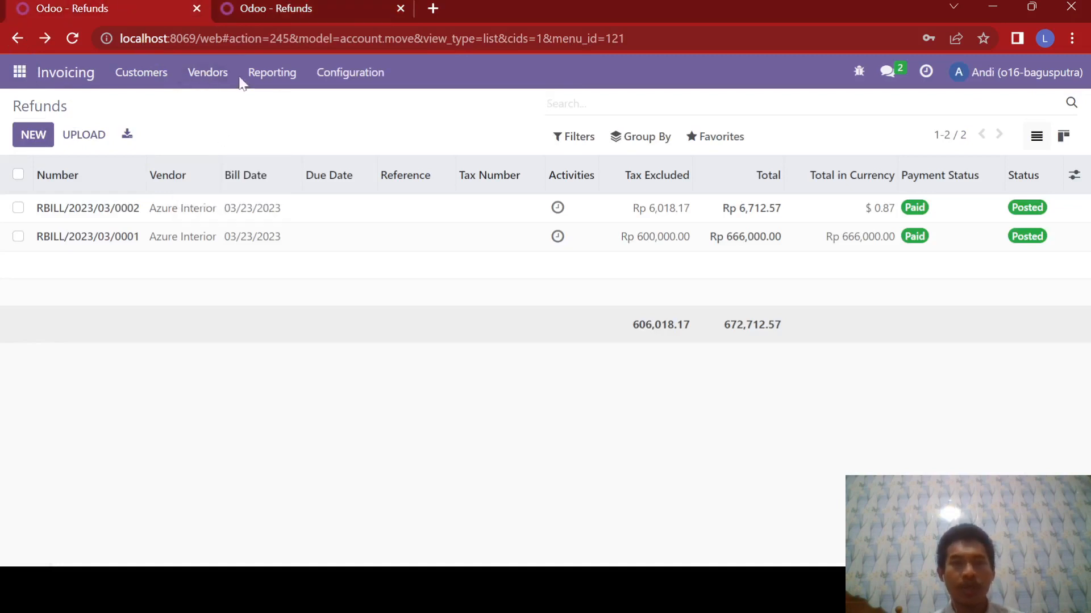
click(267, 6)
click(207, 74)
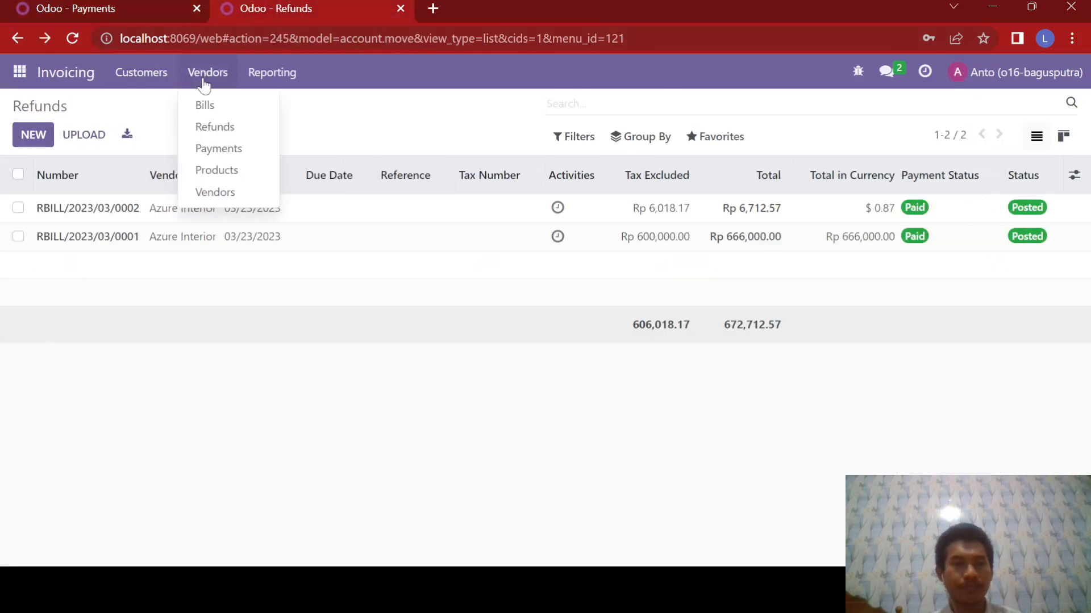
click(205, 149)
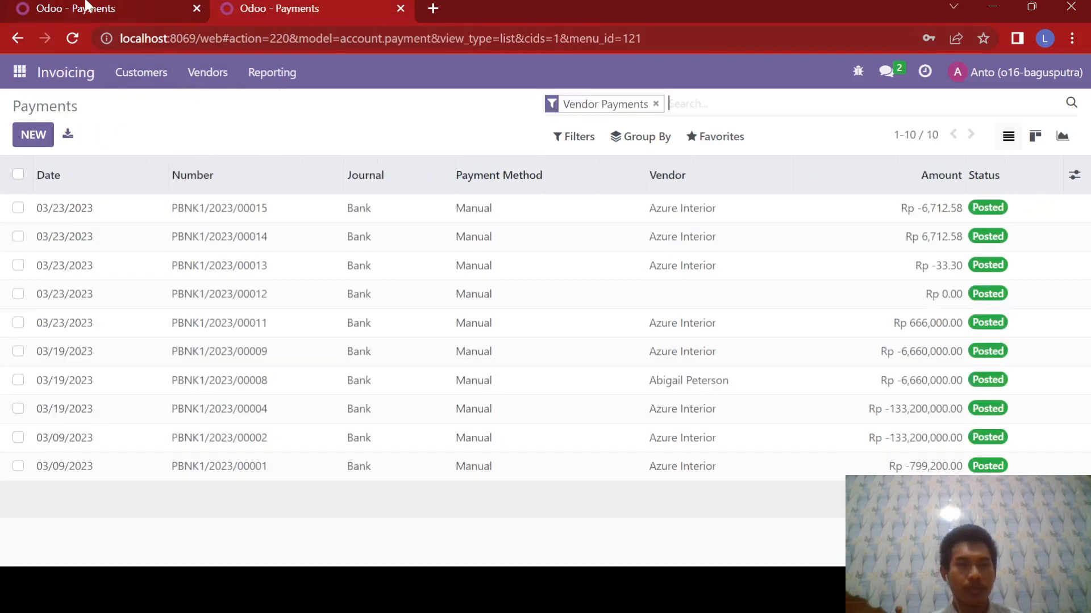
Compare the two tabs' payments lists, then open the first user's purchasable Products list
click(89, 7)
click(318, 7)
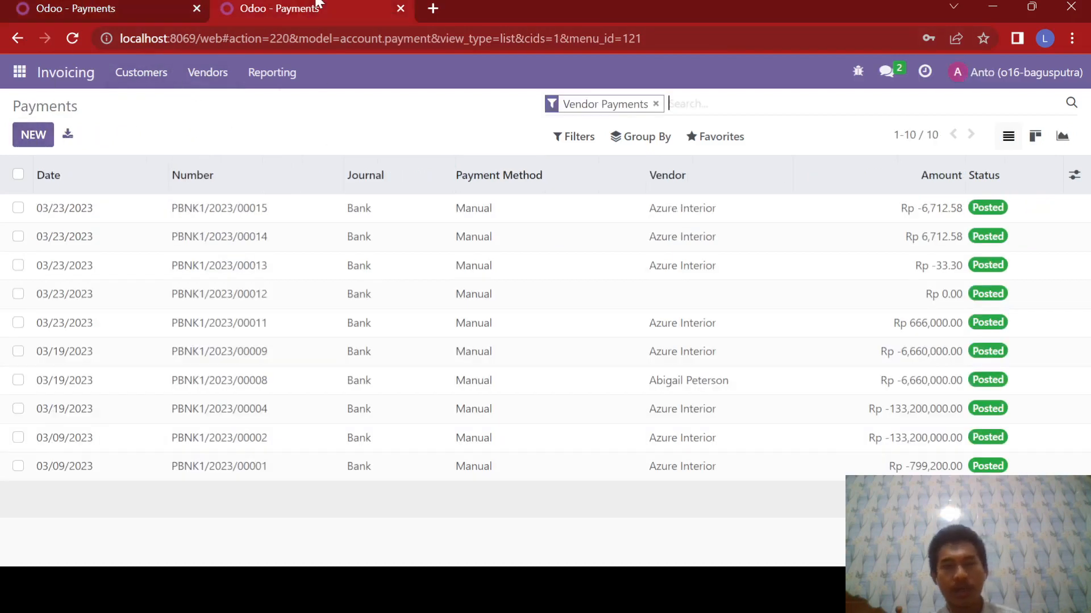
click(120, 5)
click(284, 6)
click(119, 6)
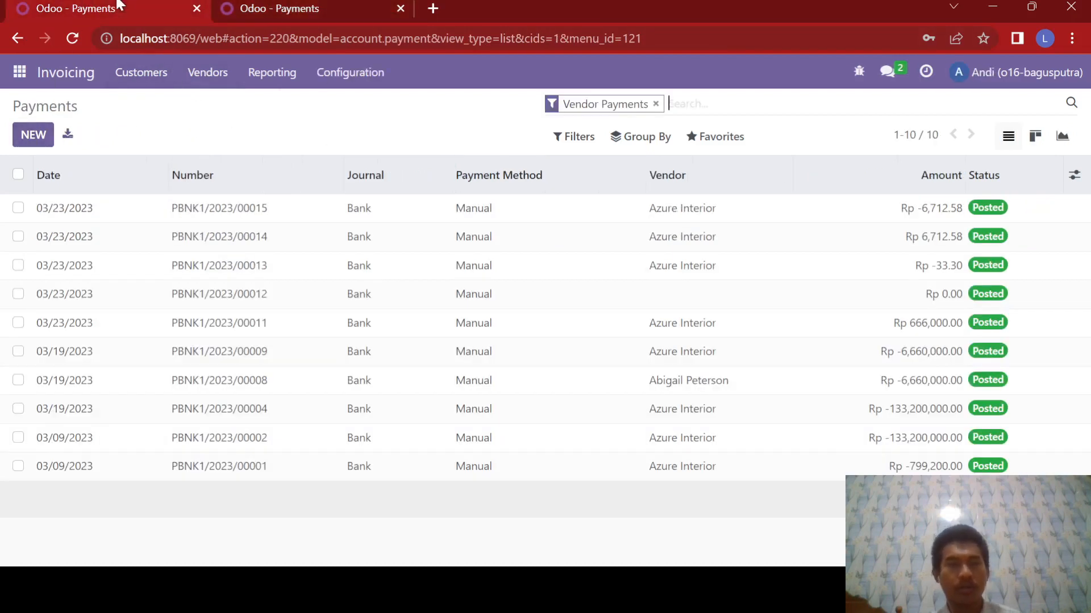
click(207, 72)
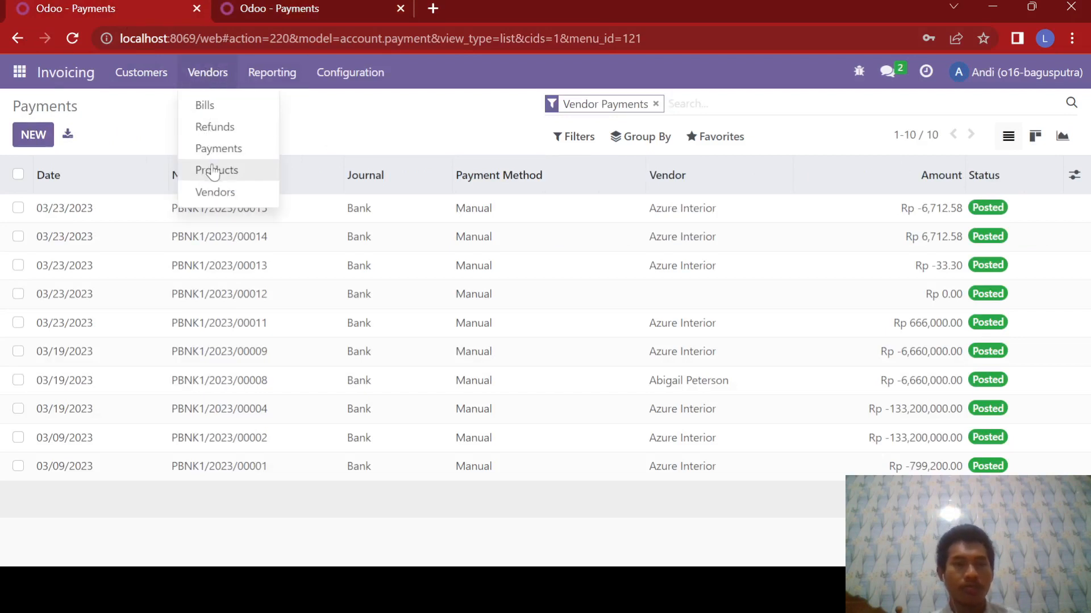
click(215, 145)
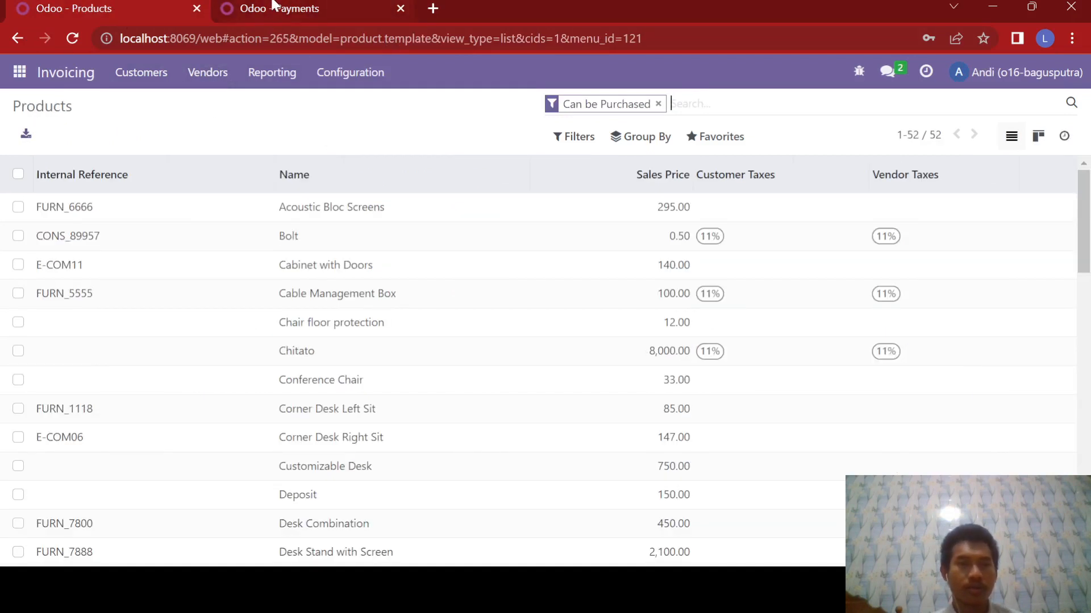
Open Vendors > Products in the restricted user's tab and compare it with the first user's list
click(275, 5)
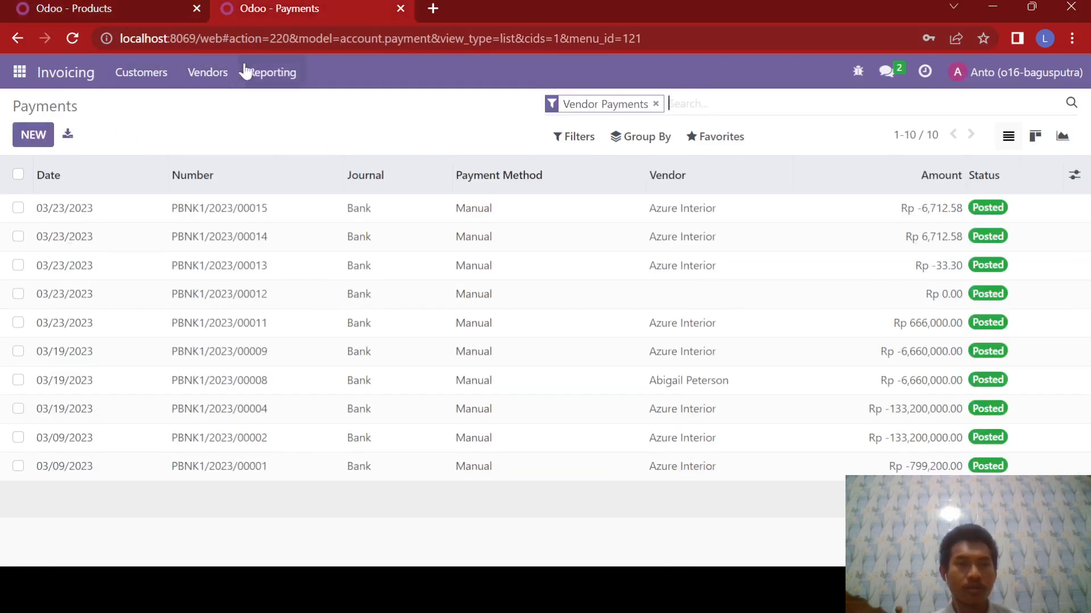
click(197, 77)
click(195, 171)
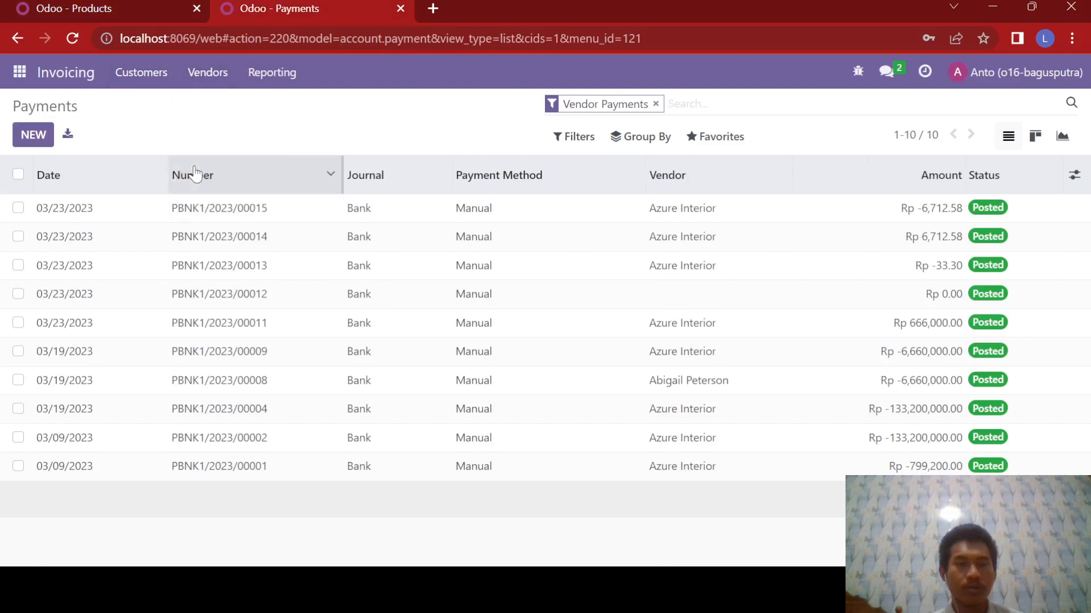
click(204, 10)
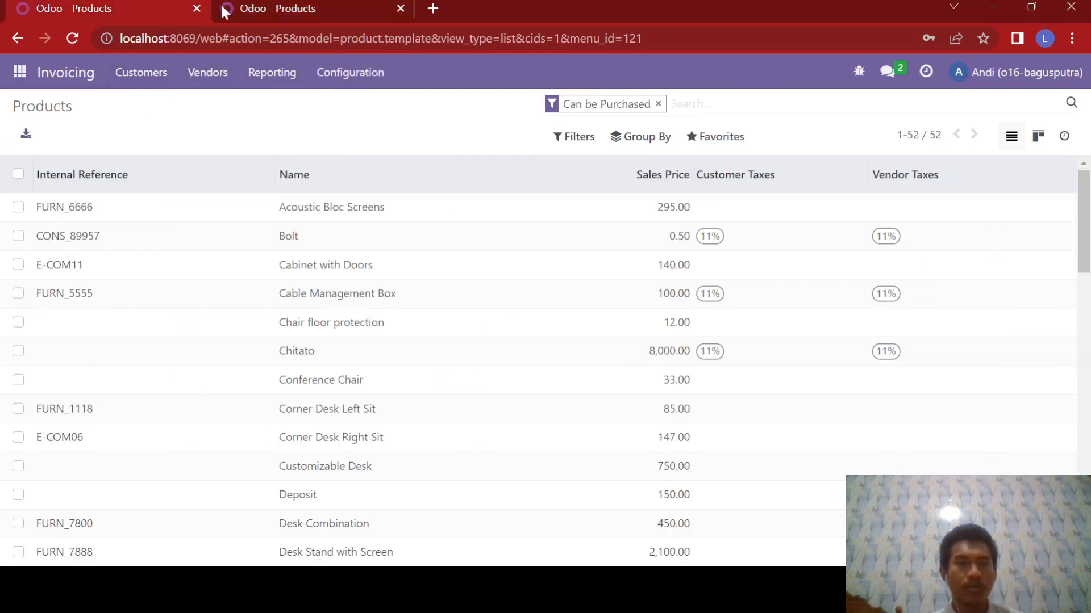
click(280, 5)
click(157, 5)
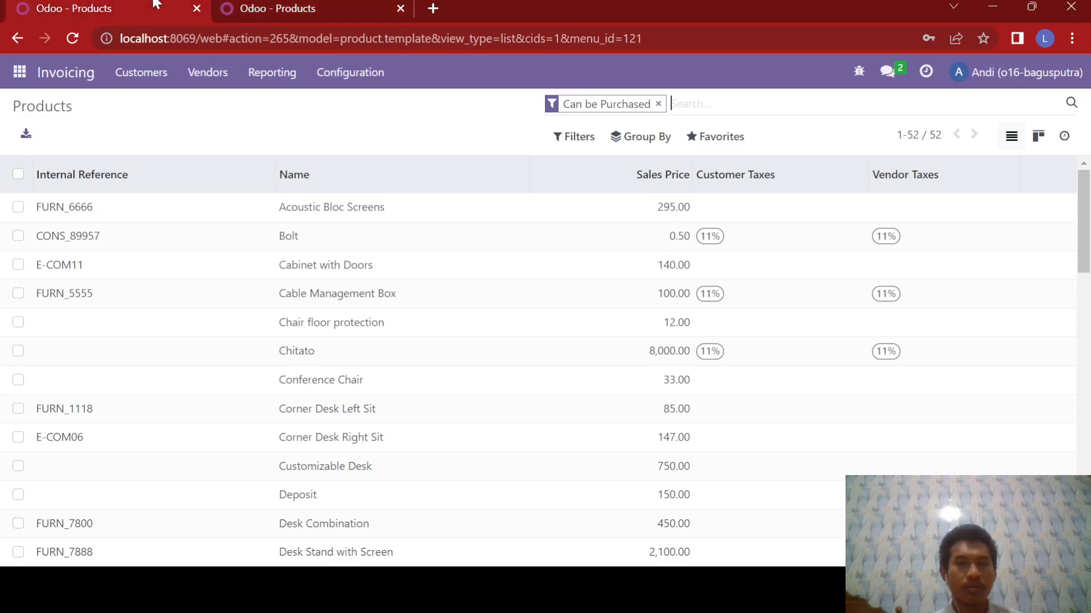
click(232, 8)
click(118, 5)
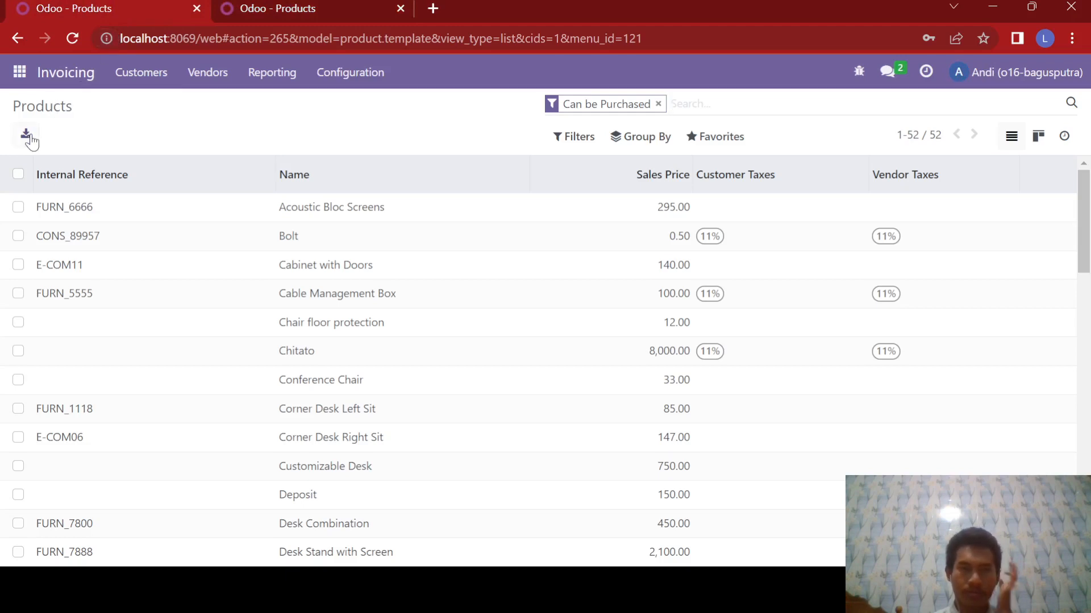
Check the first user's Action options for FURN_6666, then start a new product
click(18, 208)
click(488, 136)
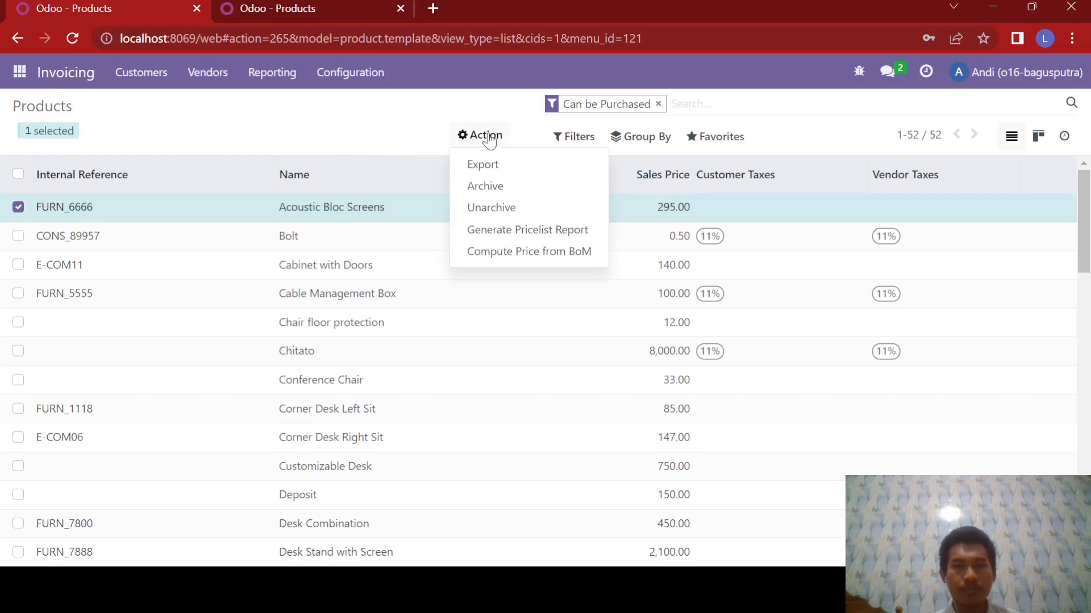
key(Escape)
click(18, 207)
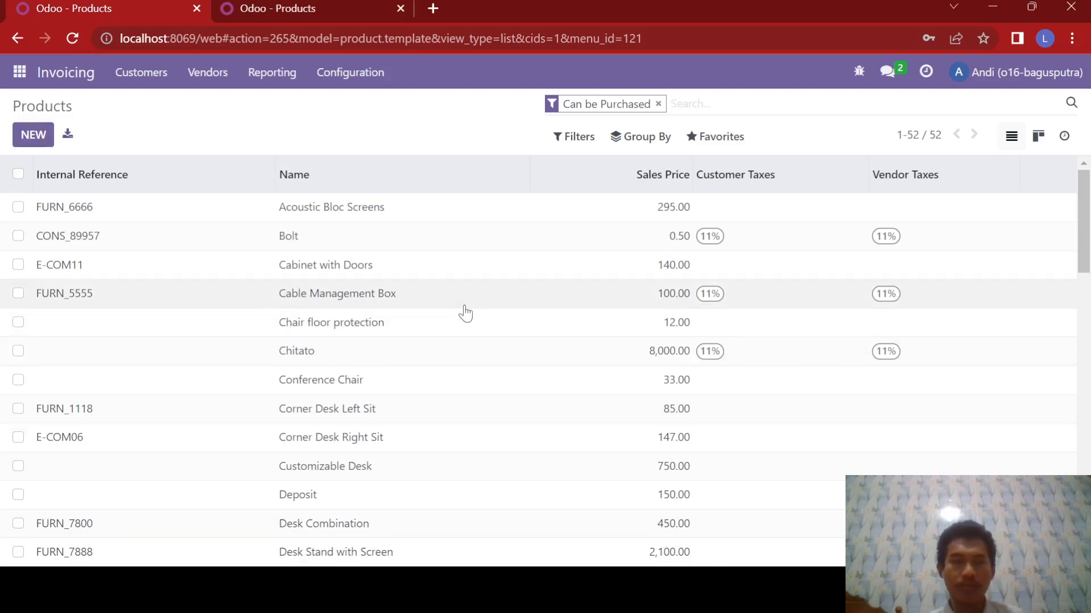
click(34, 137)
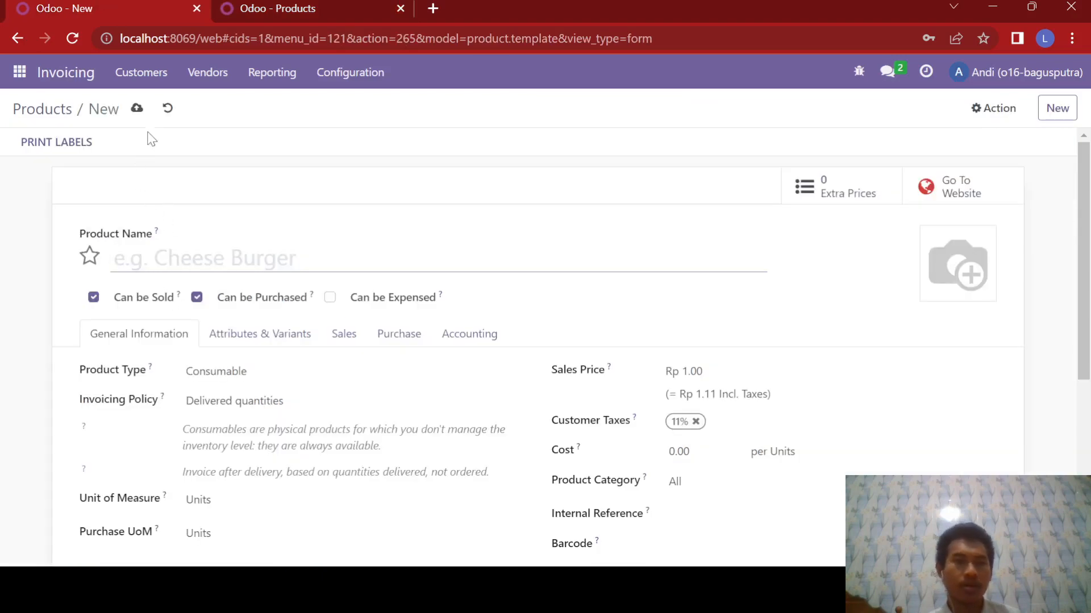
Compare the Action options each user gets for product FURN_6666
click(17, 40)
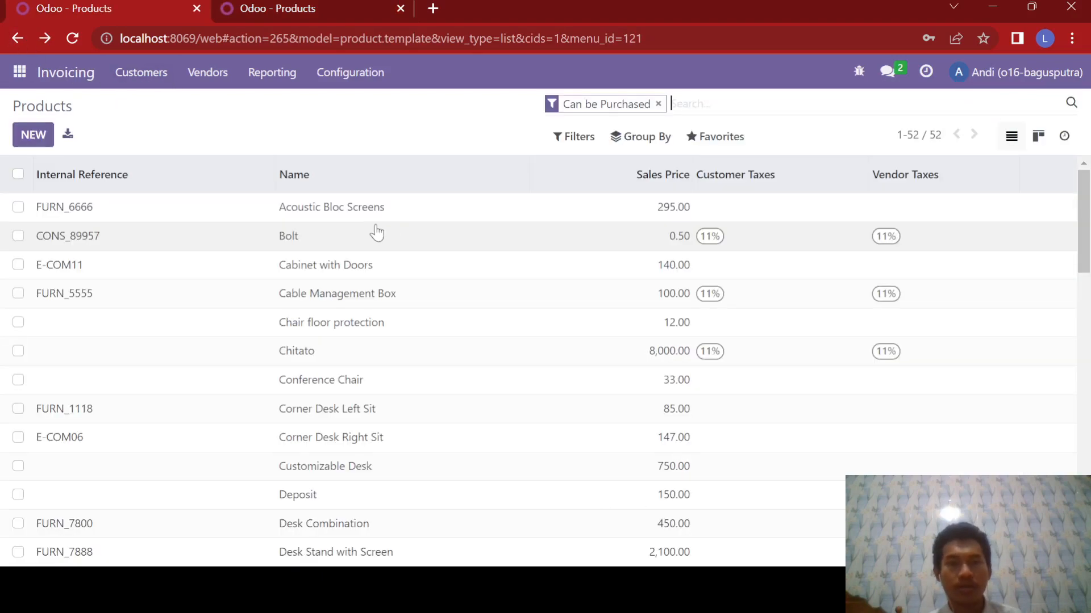
click(18, 206)
click(469, 134)
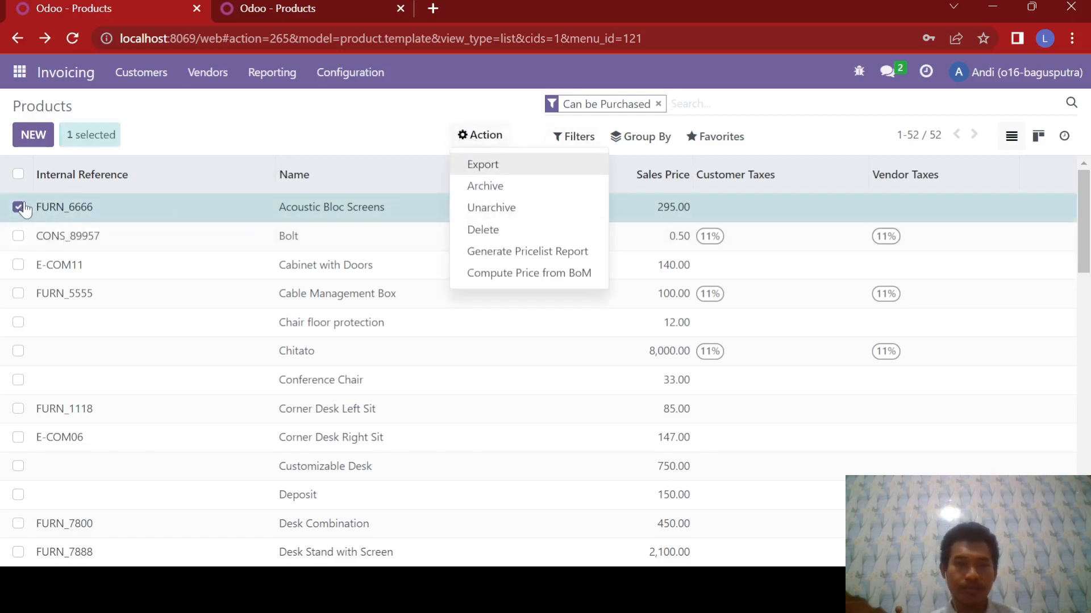
click(294, 9)
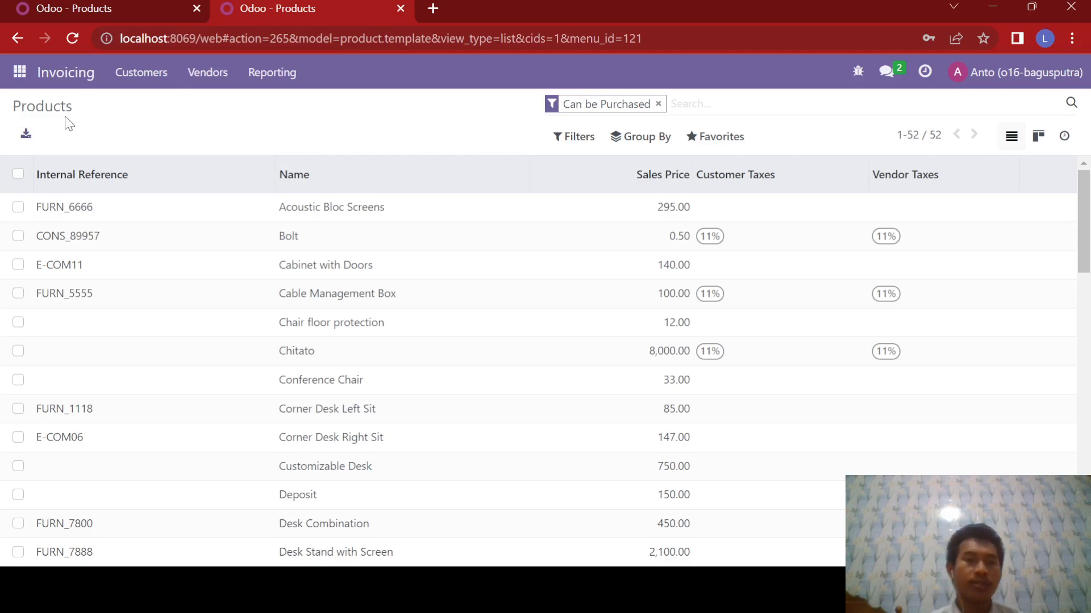
click(17, 206)
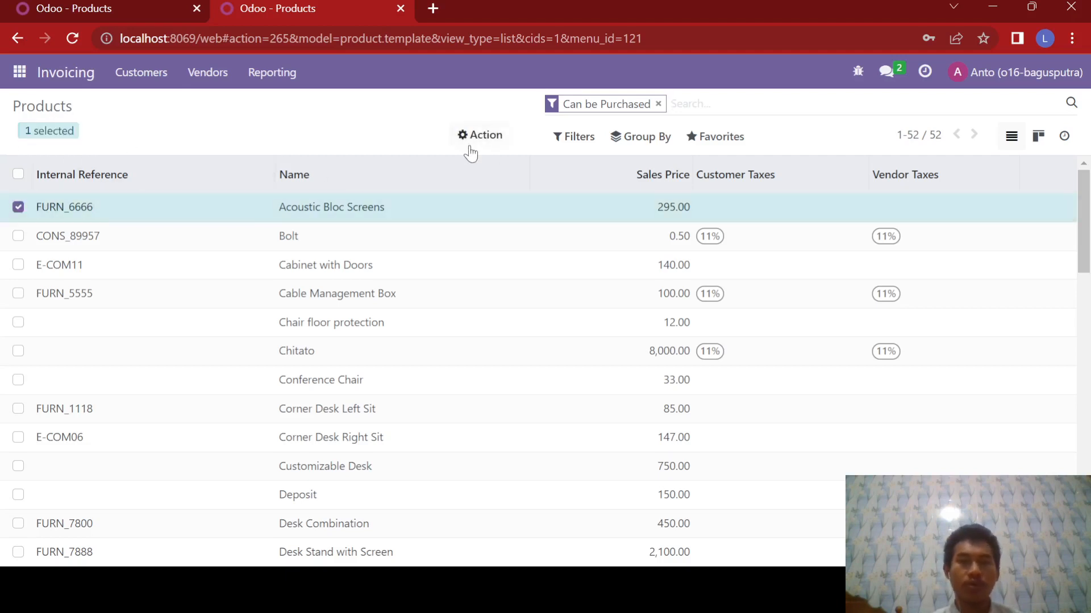
click(464, 141)
click(403, 134)
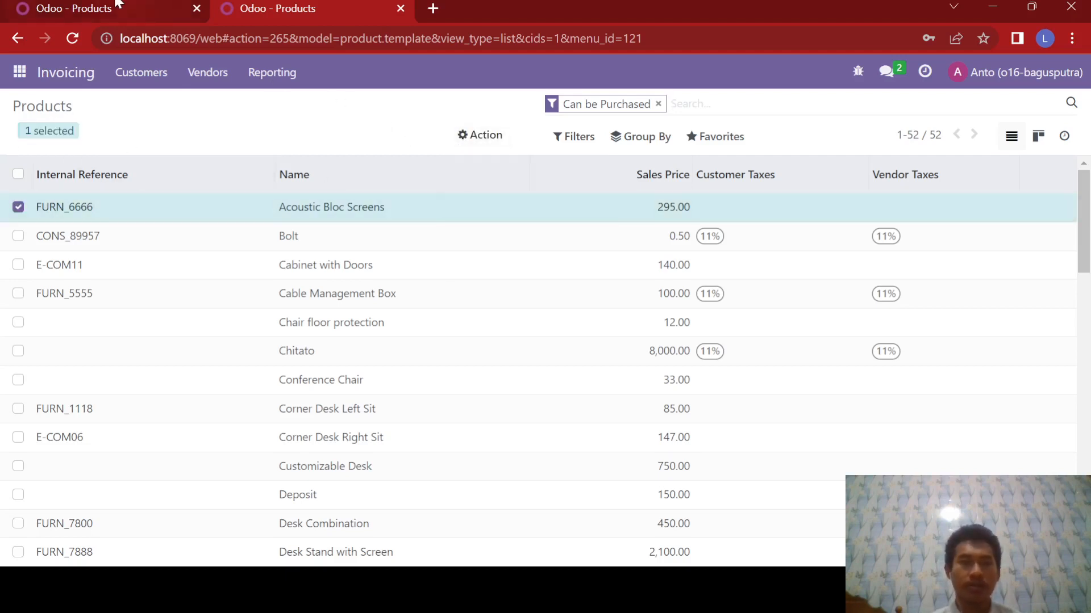
Open Vendors > Vendors in both the first user's and the restricted user's tabs
click(116, 7)
click(209, 74)
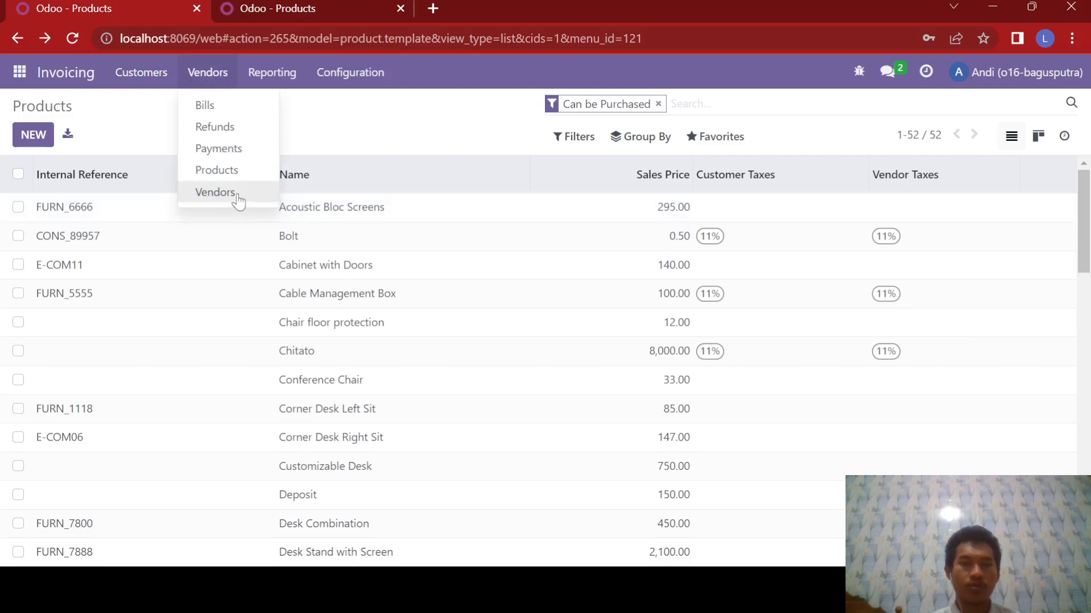
click(237, 196)
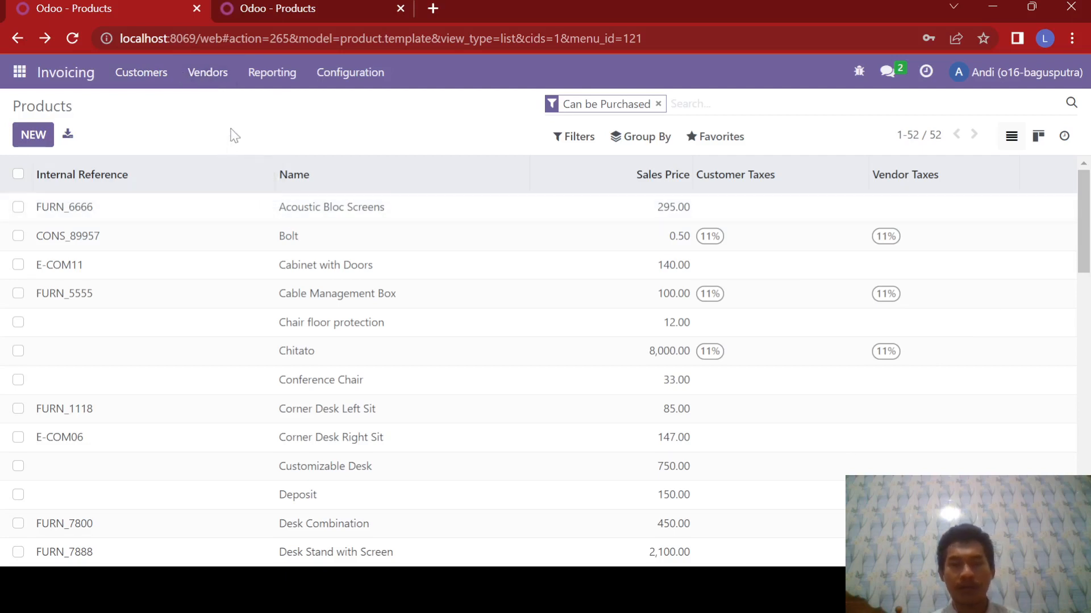
click(287, 6)
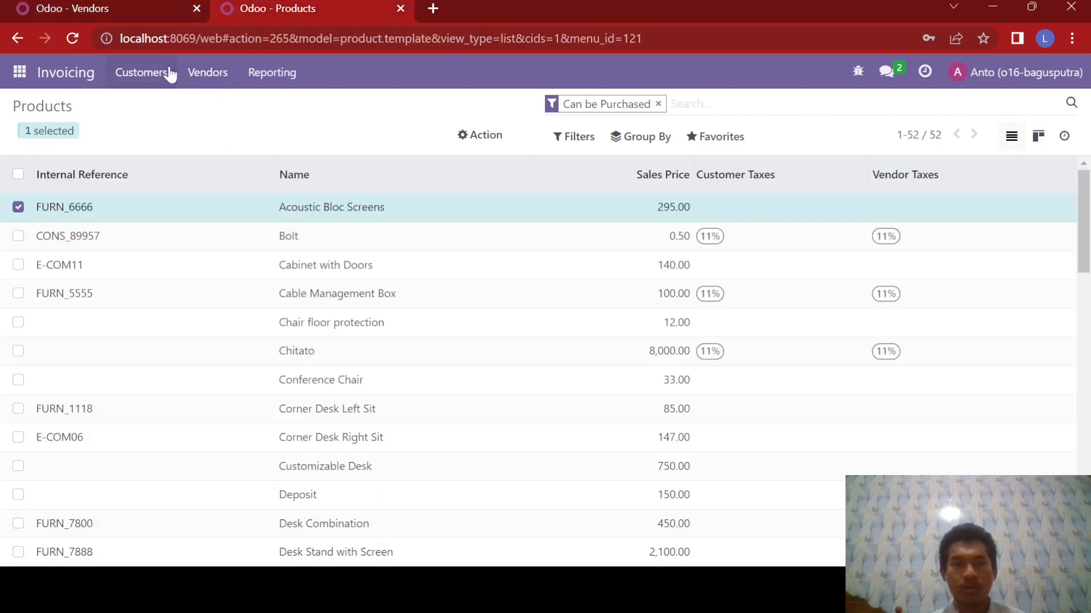
click(190, 74)
click(216, 197)
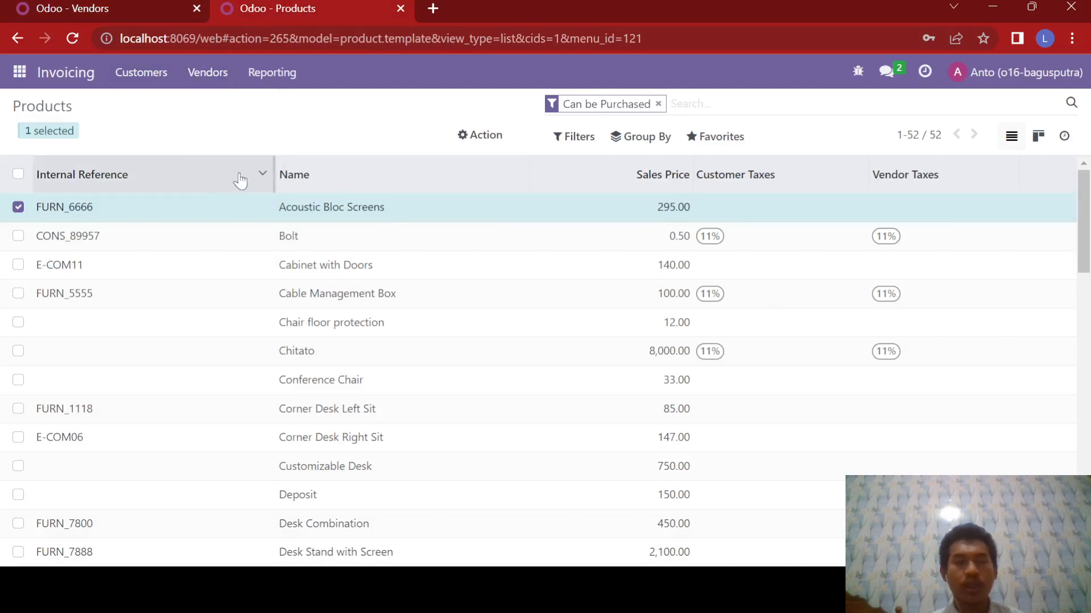
Compare both tabs' three vendor cards, then return the first user's tab to the Products list
click(88, 7)
click(253, 5)
click(145, 5)
click(271, 5)
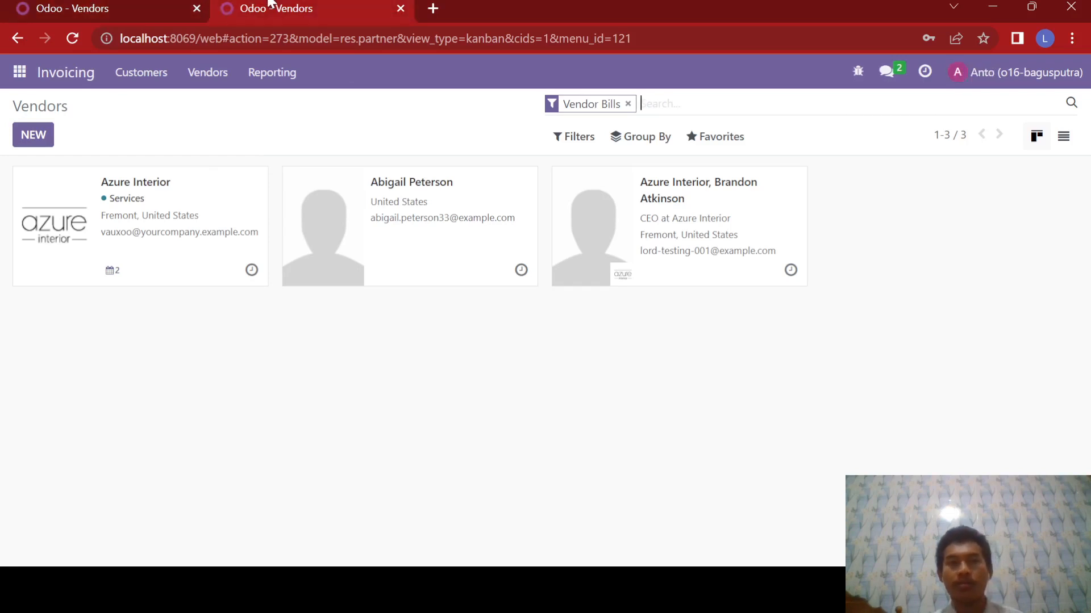
click(78, 4)
click(202, 72)
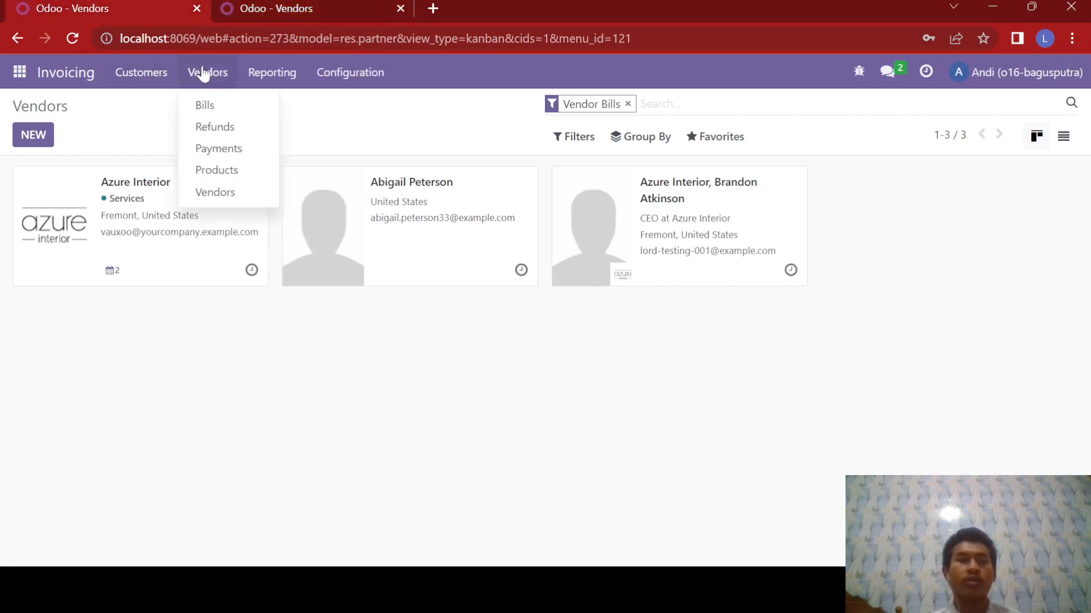
click(214, 170)
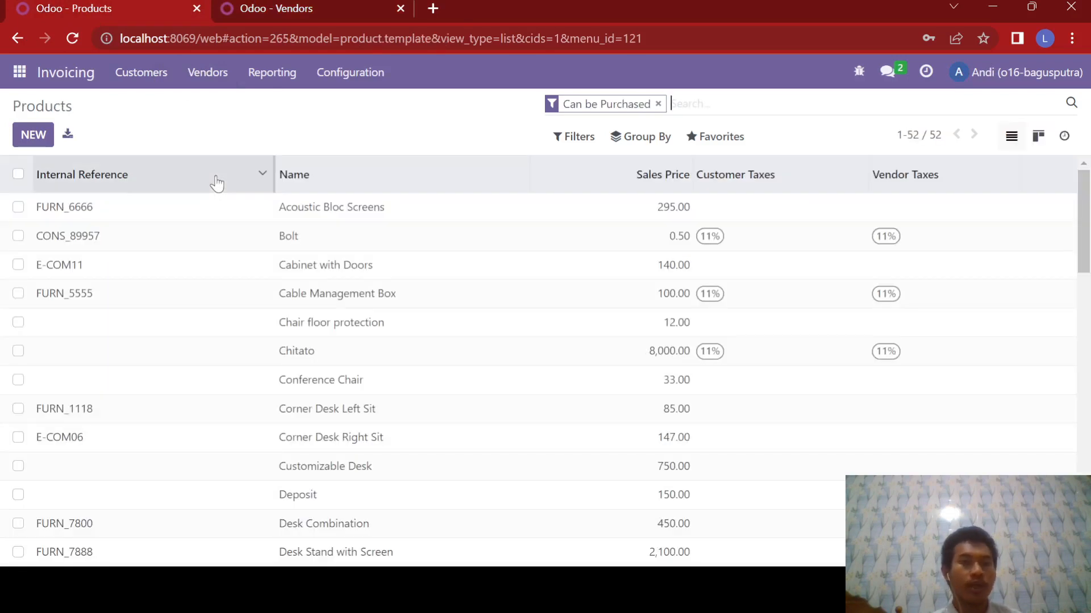
mouse_move(214, 178)
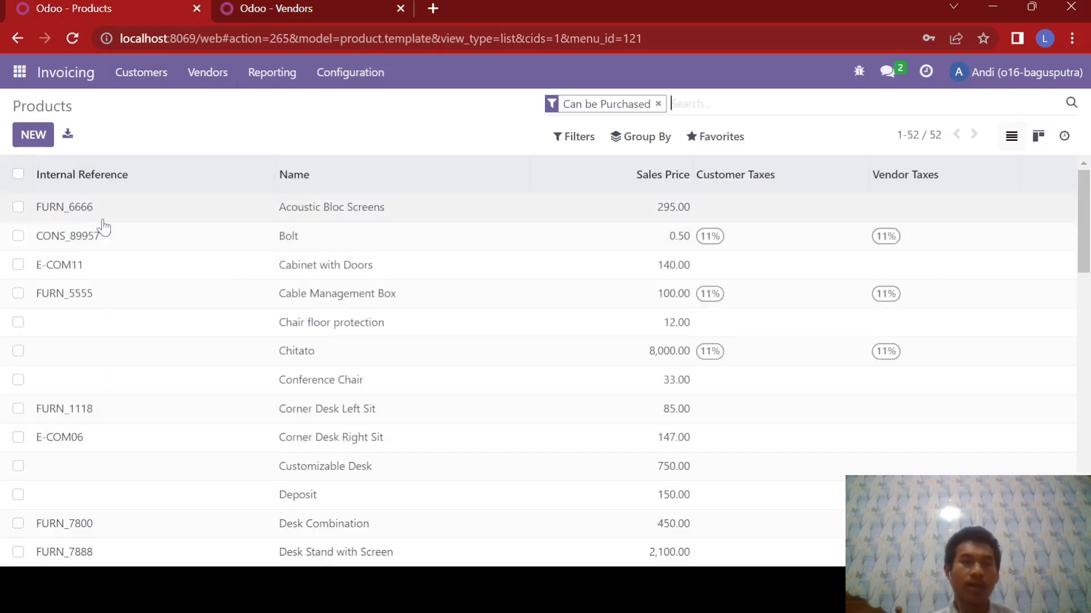
click(282, 9)
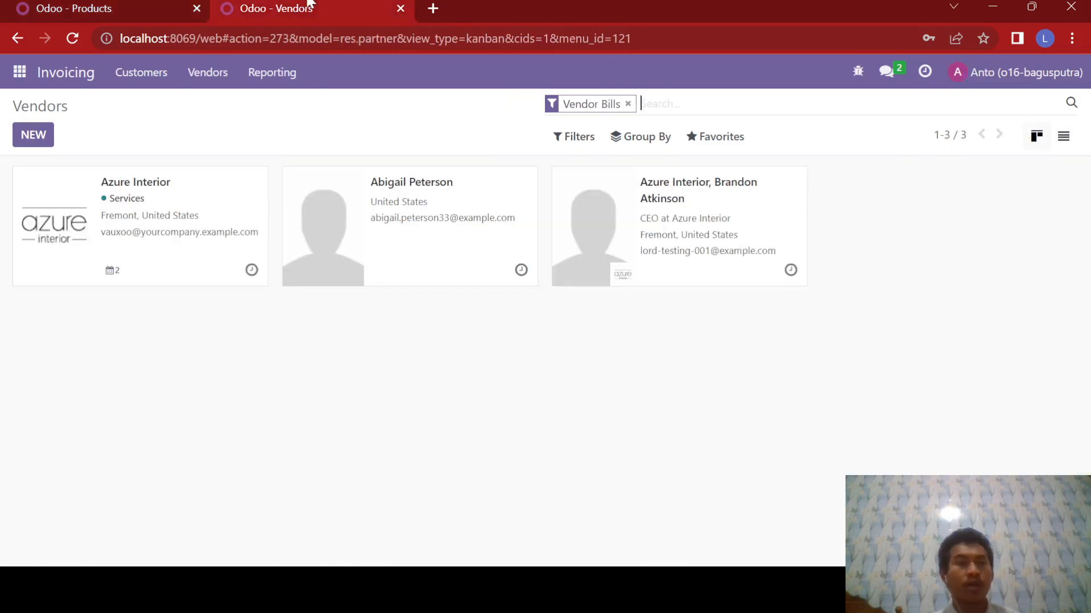